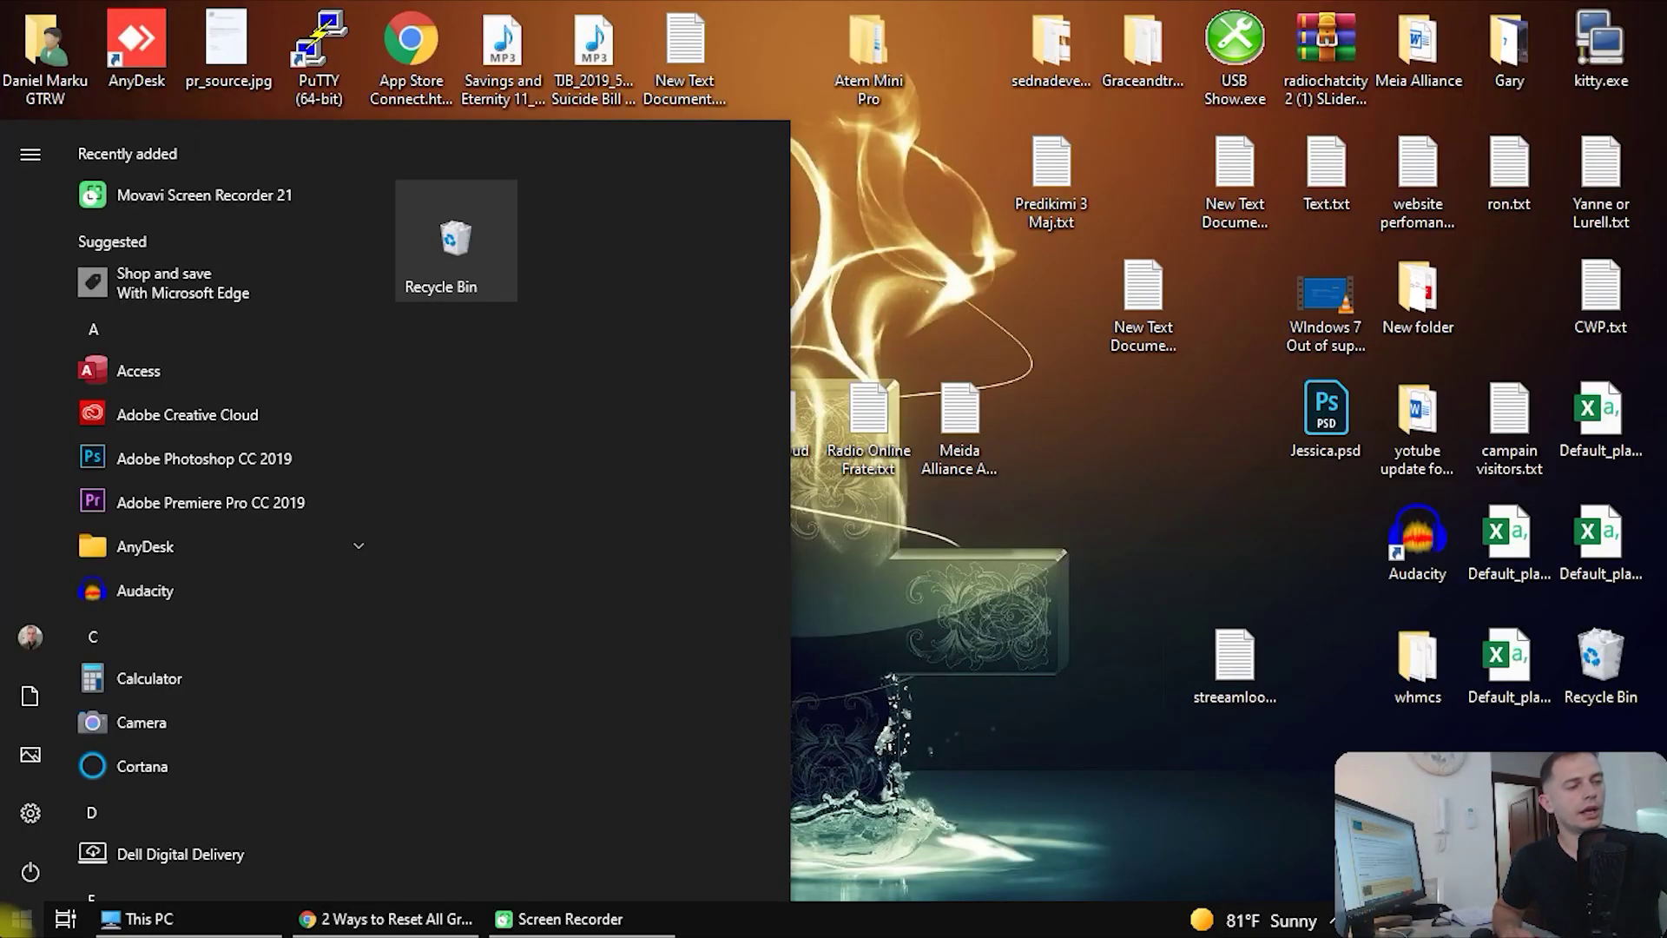
Open Windows Update from Start search, then go to the Windows Insider Program page
type("u")
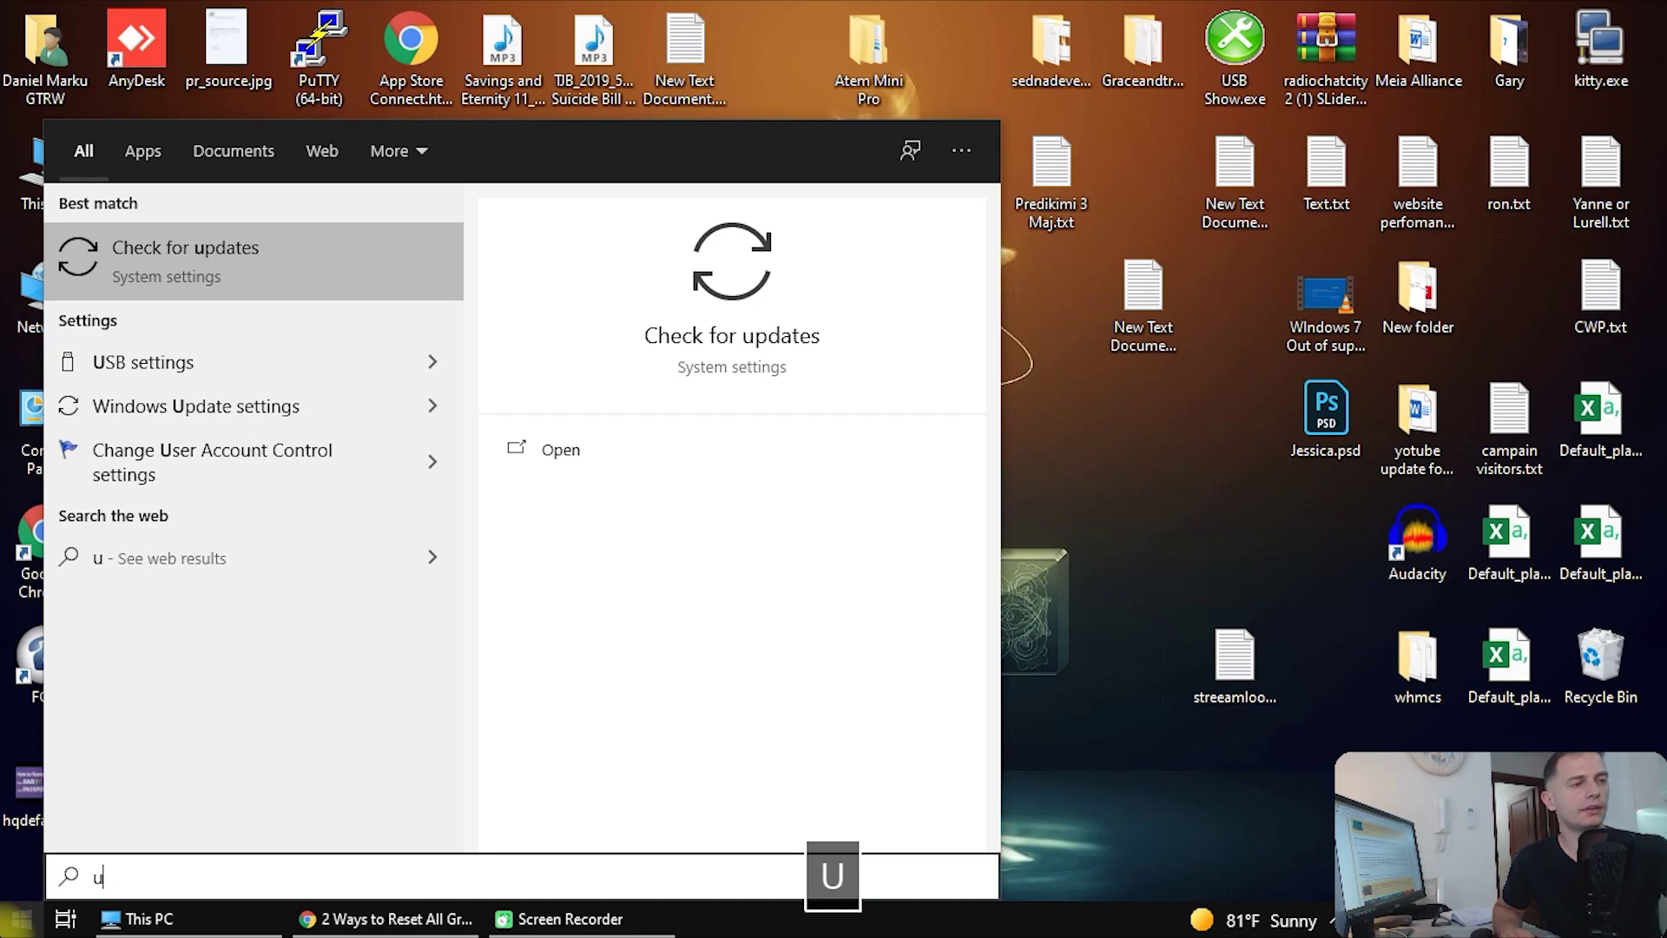
left_click(205, 253)
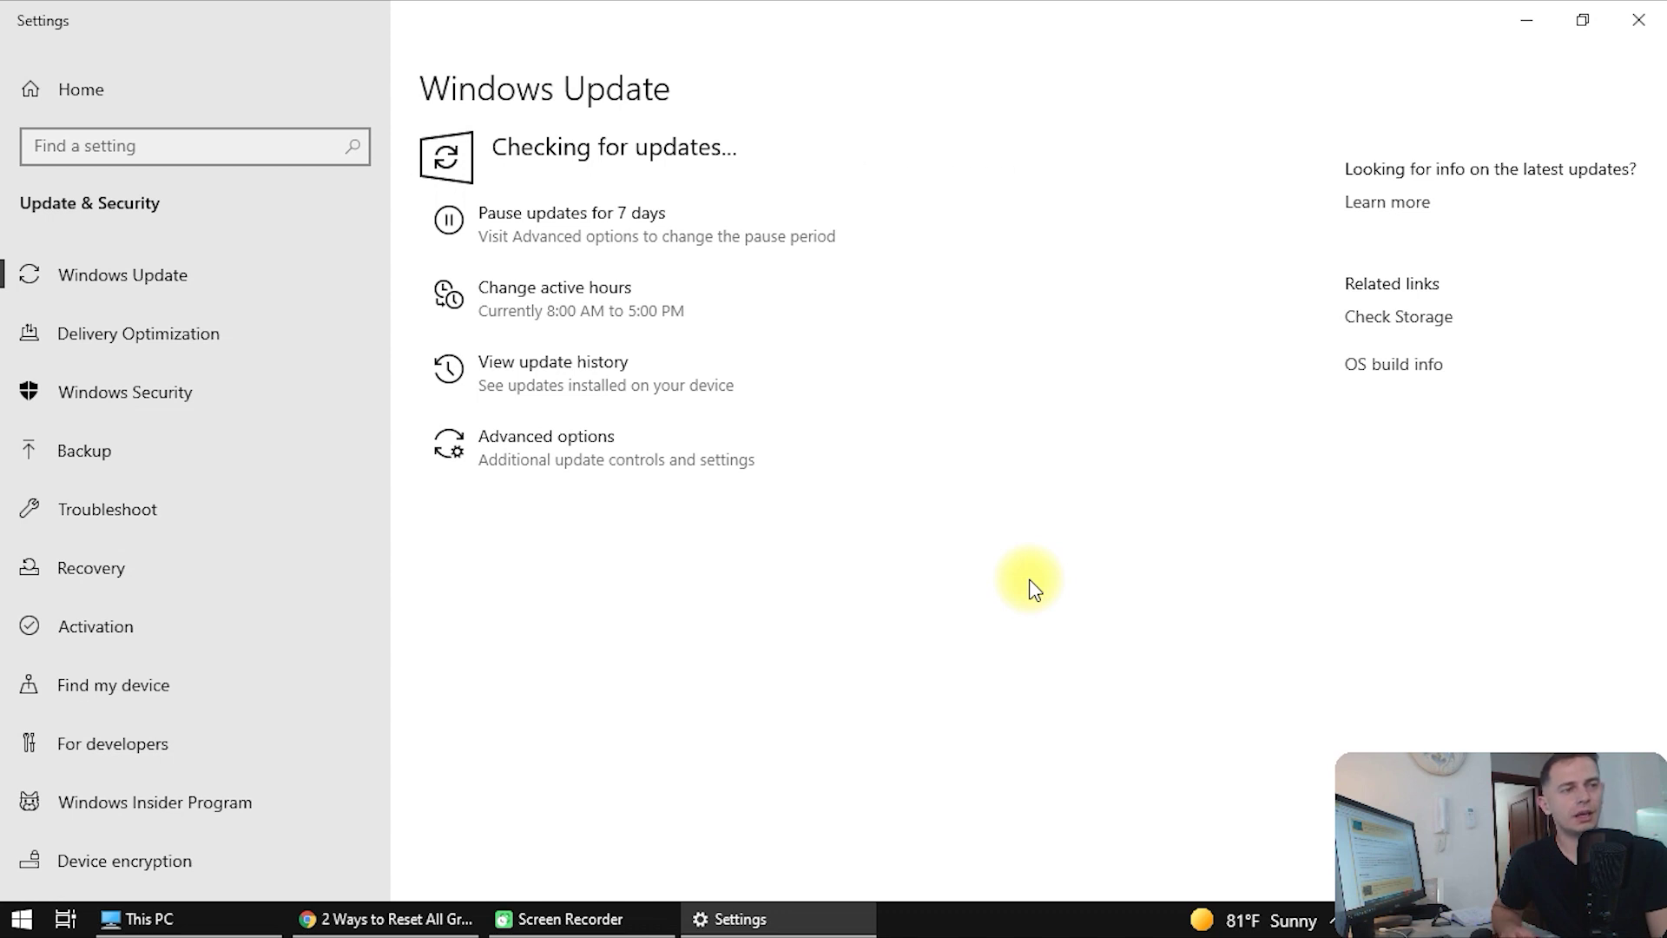
scroll(294, 625, "down", 1)
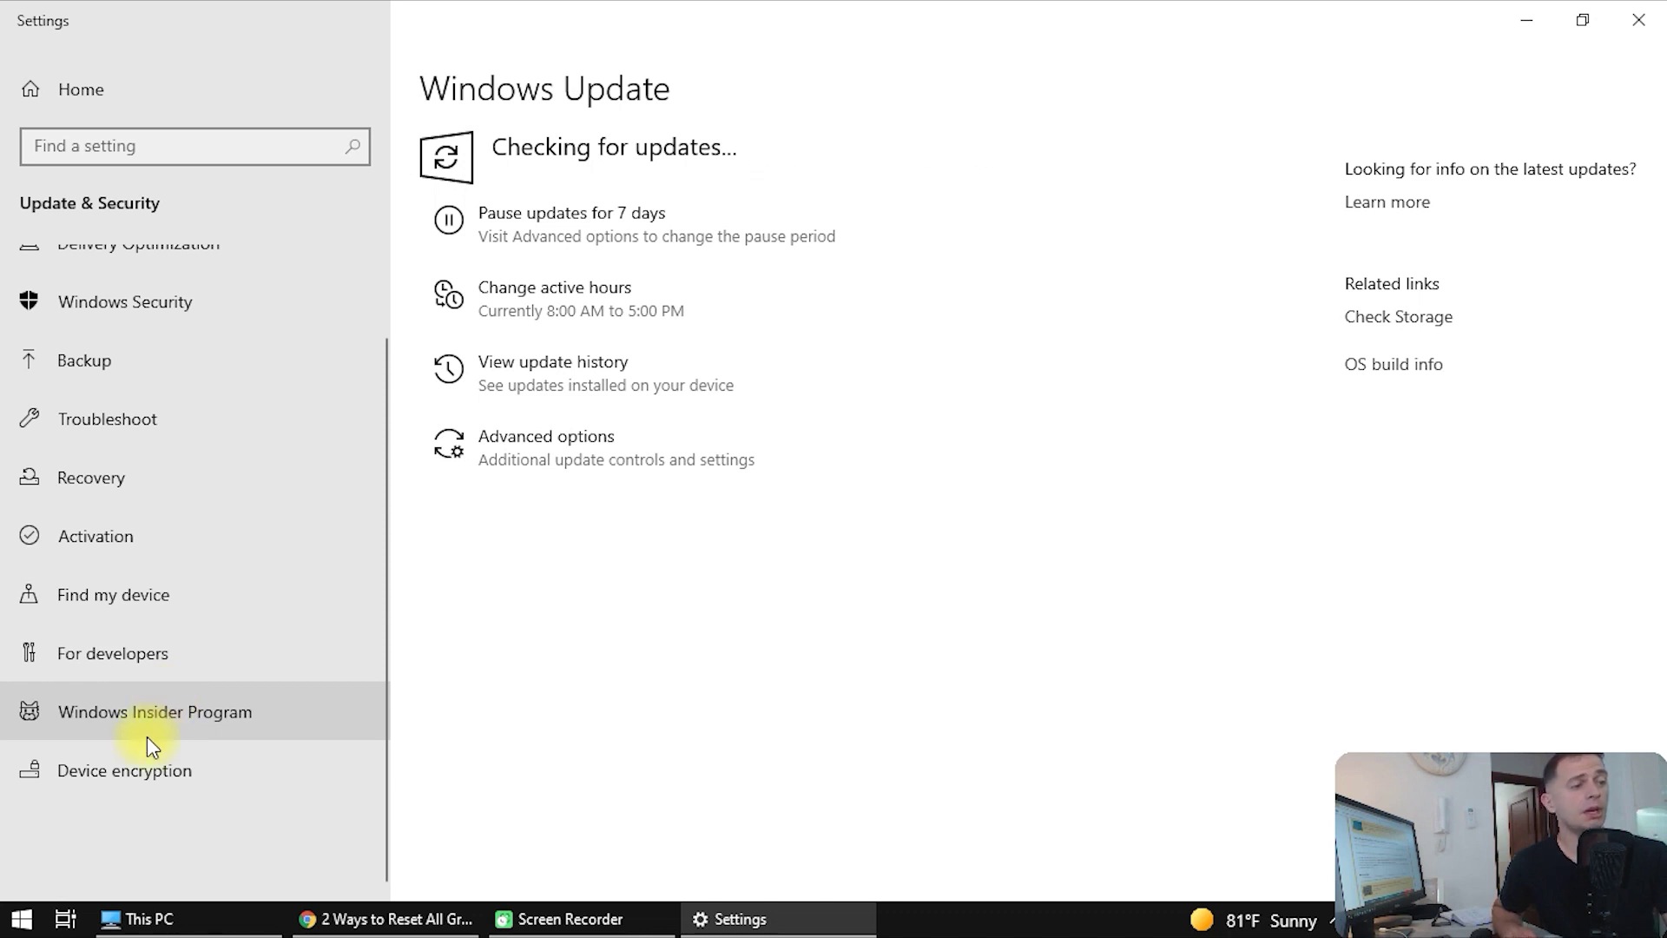
left_click(122, 722)
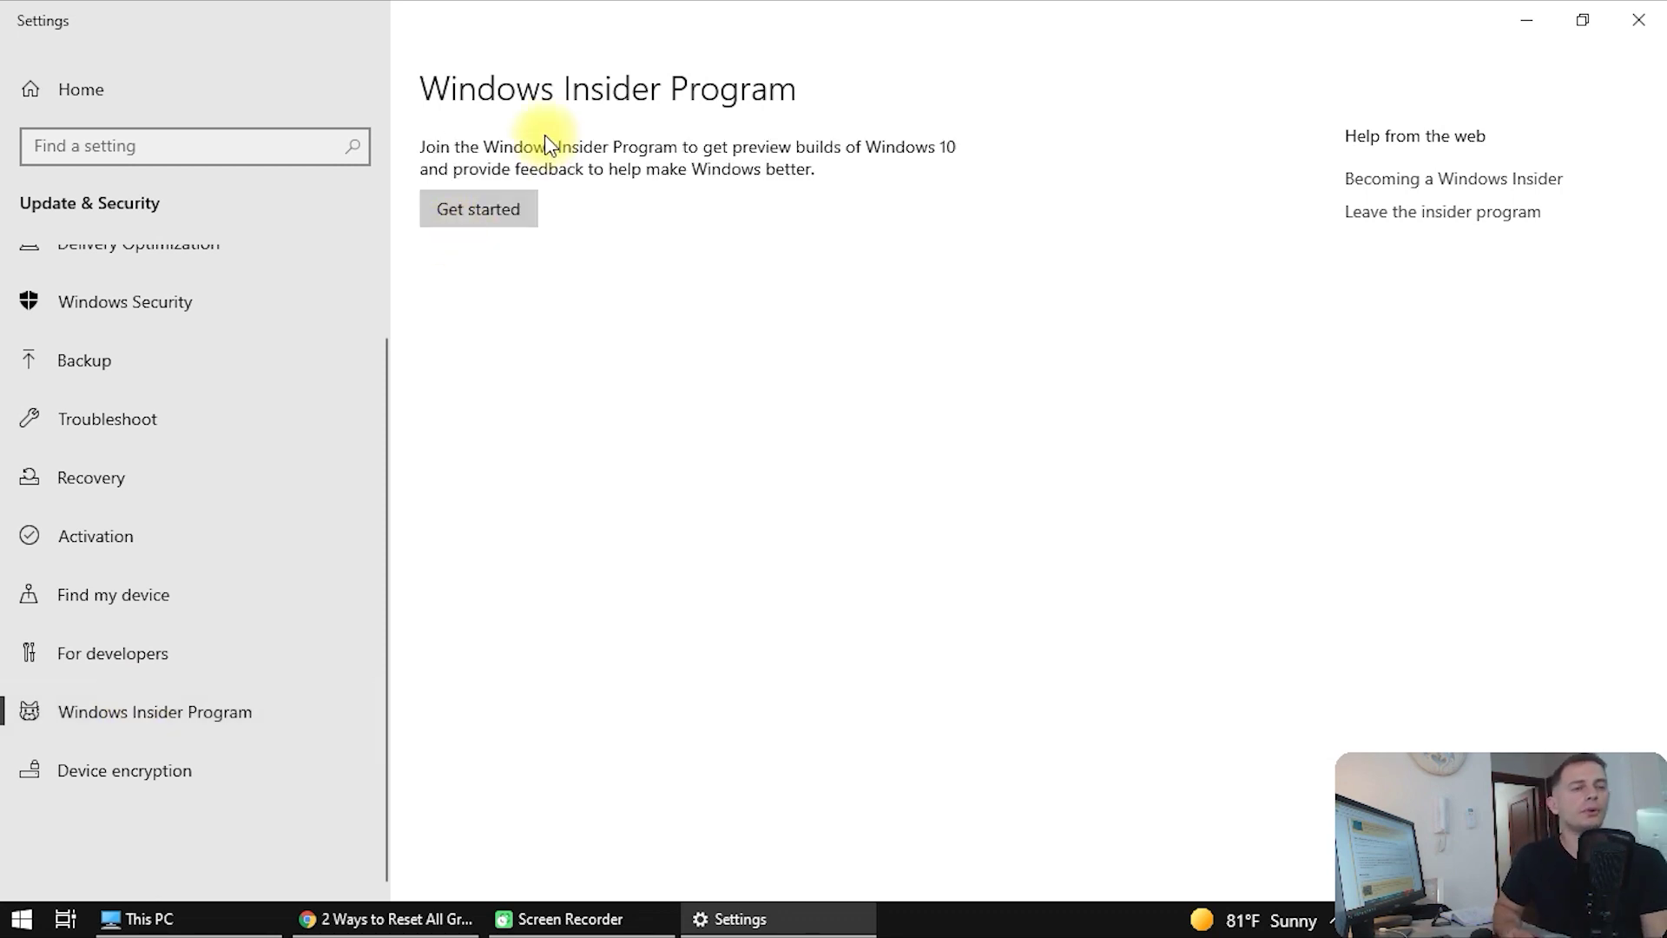
Start joining the Windows Insider Program with Get started
left_click(493, 217)
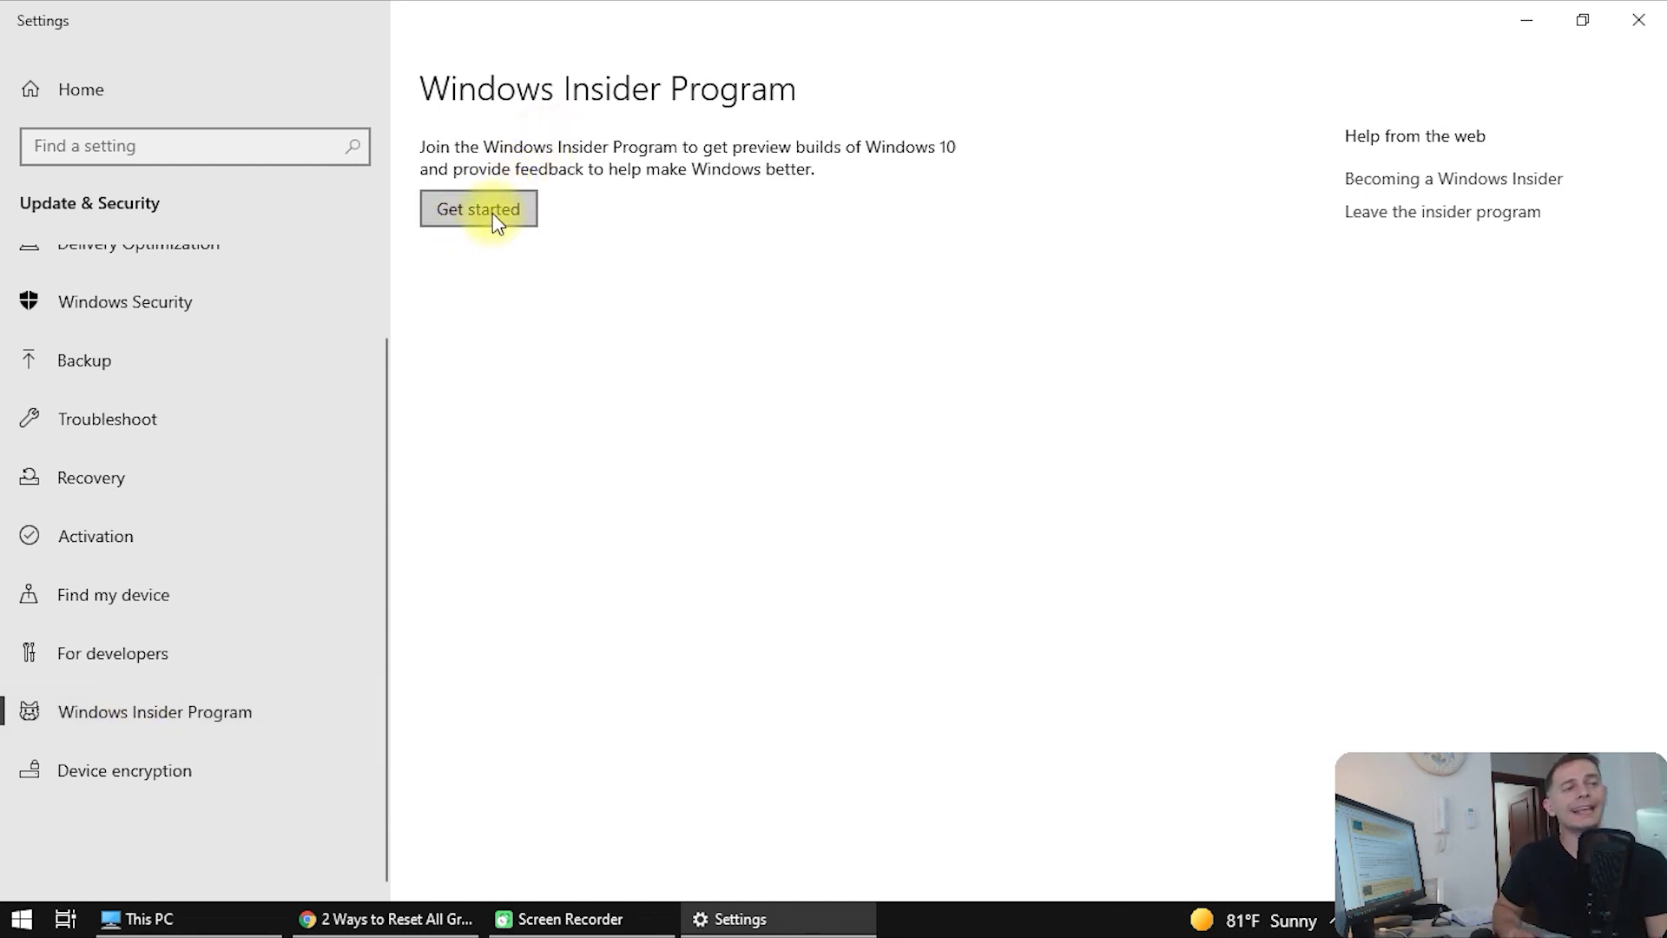
left_click(493, 212)
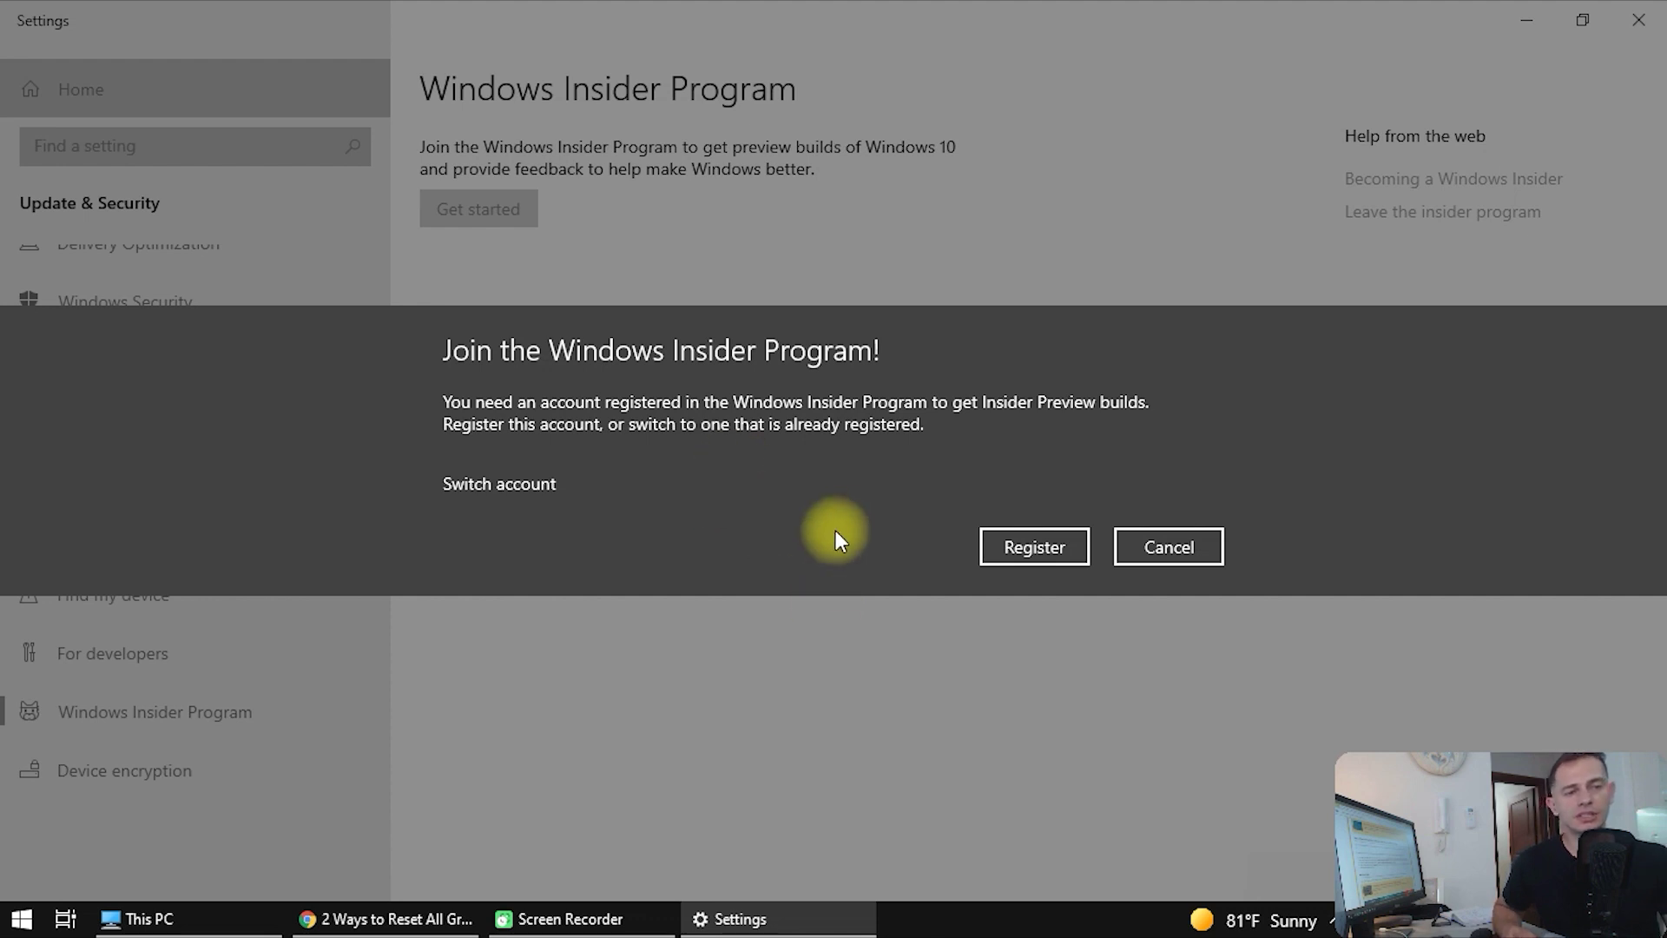
Register as a Windows Insider, accepting the agreement and closing the confirmation
left_click(1026, 549)
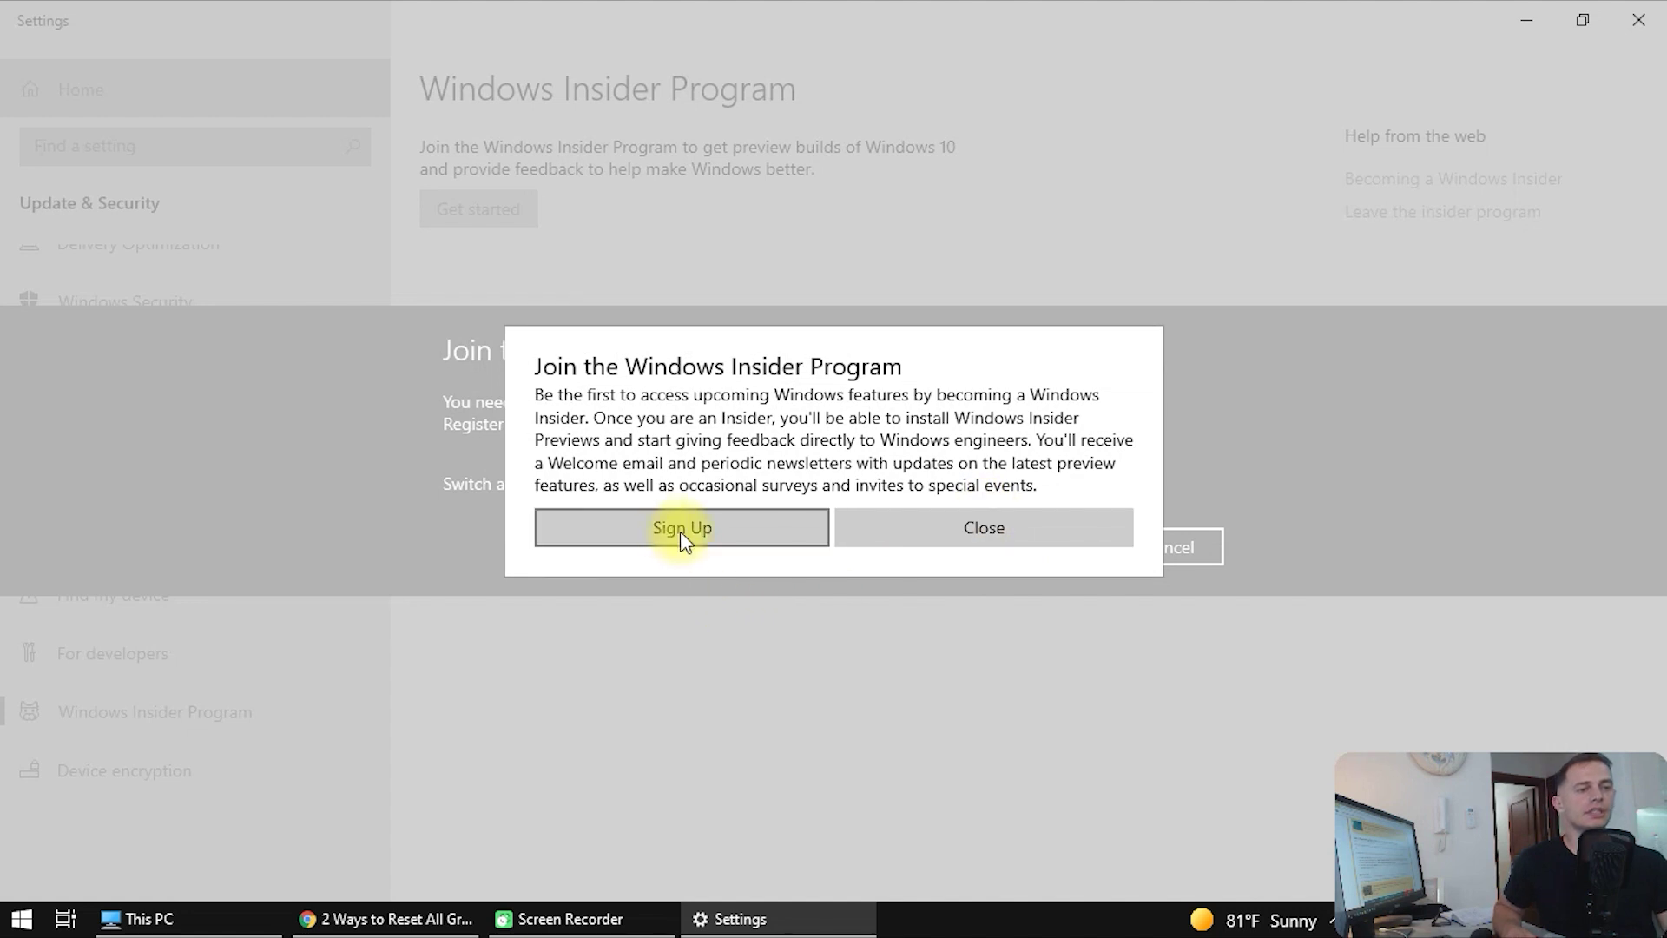
left_click(670, 526)
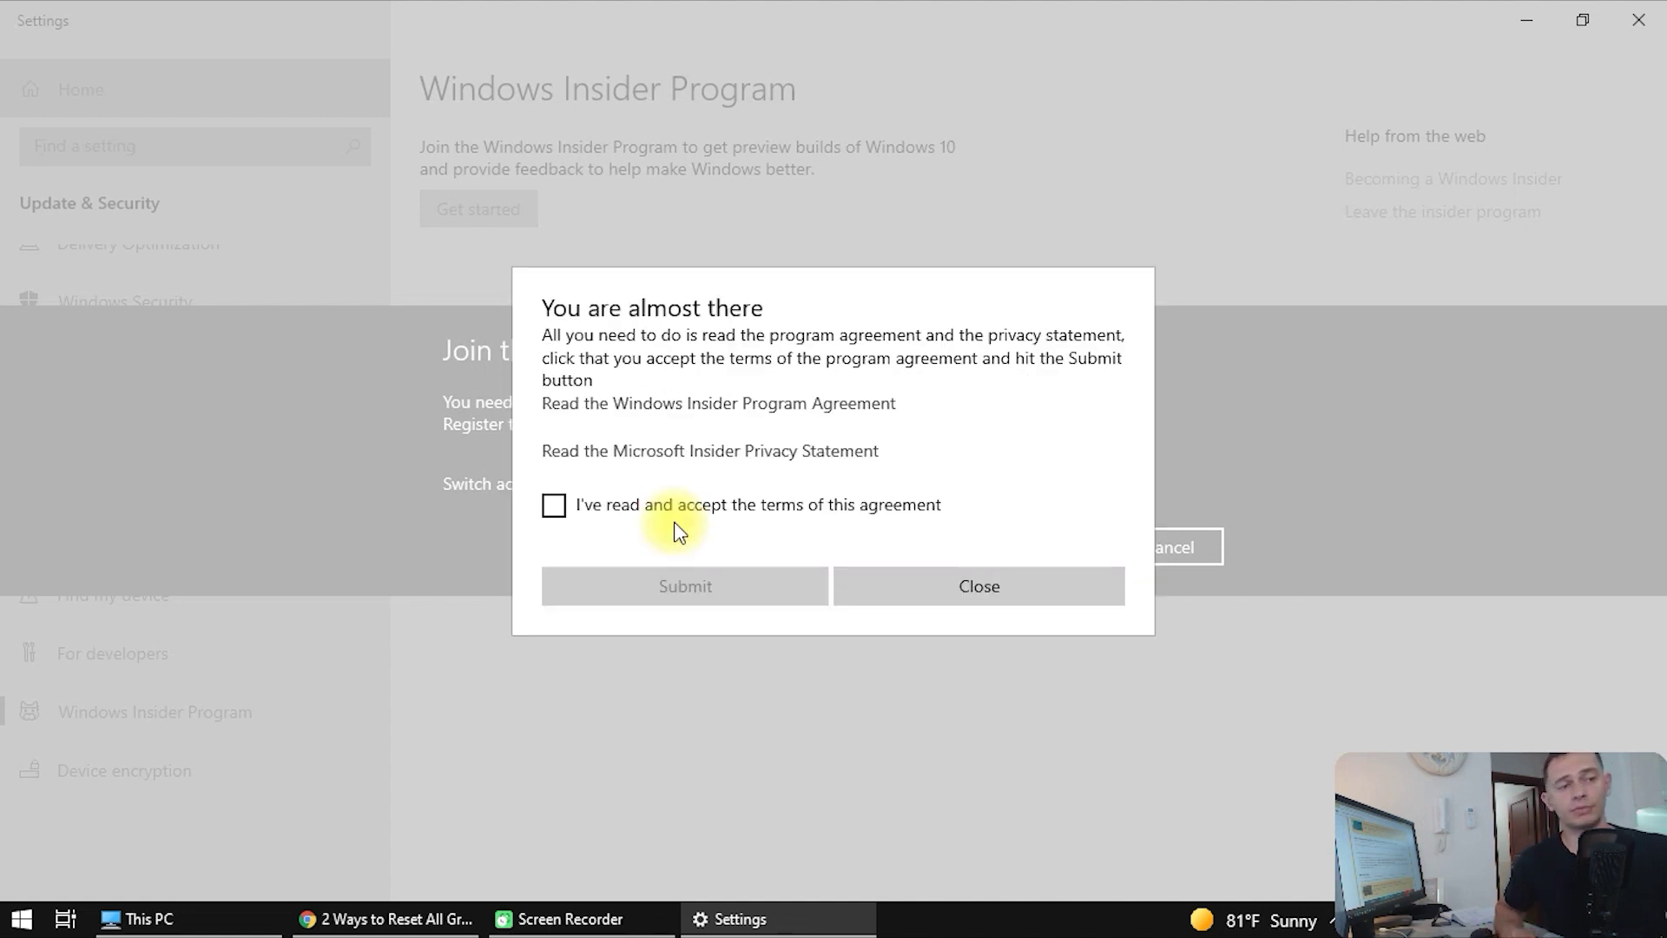
left_click(652, 511)
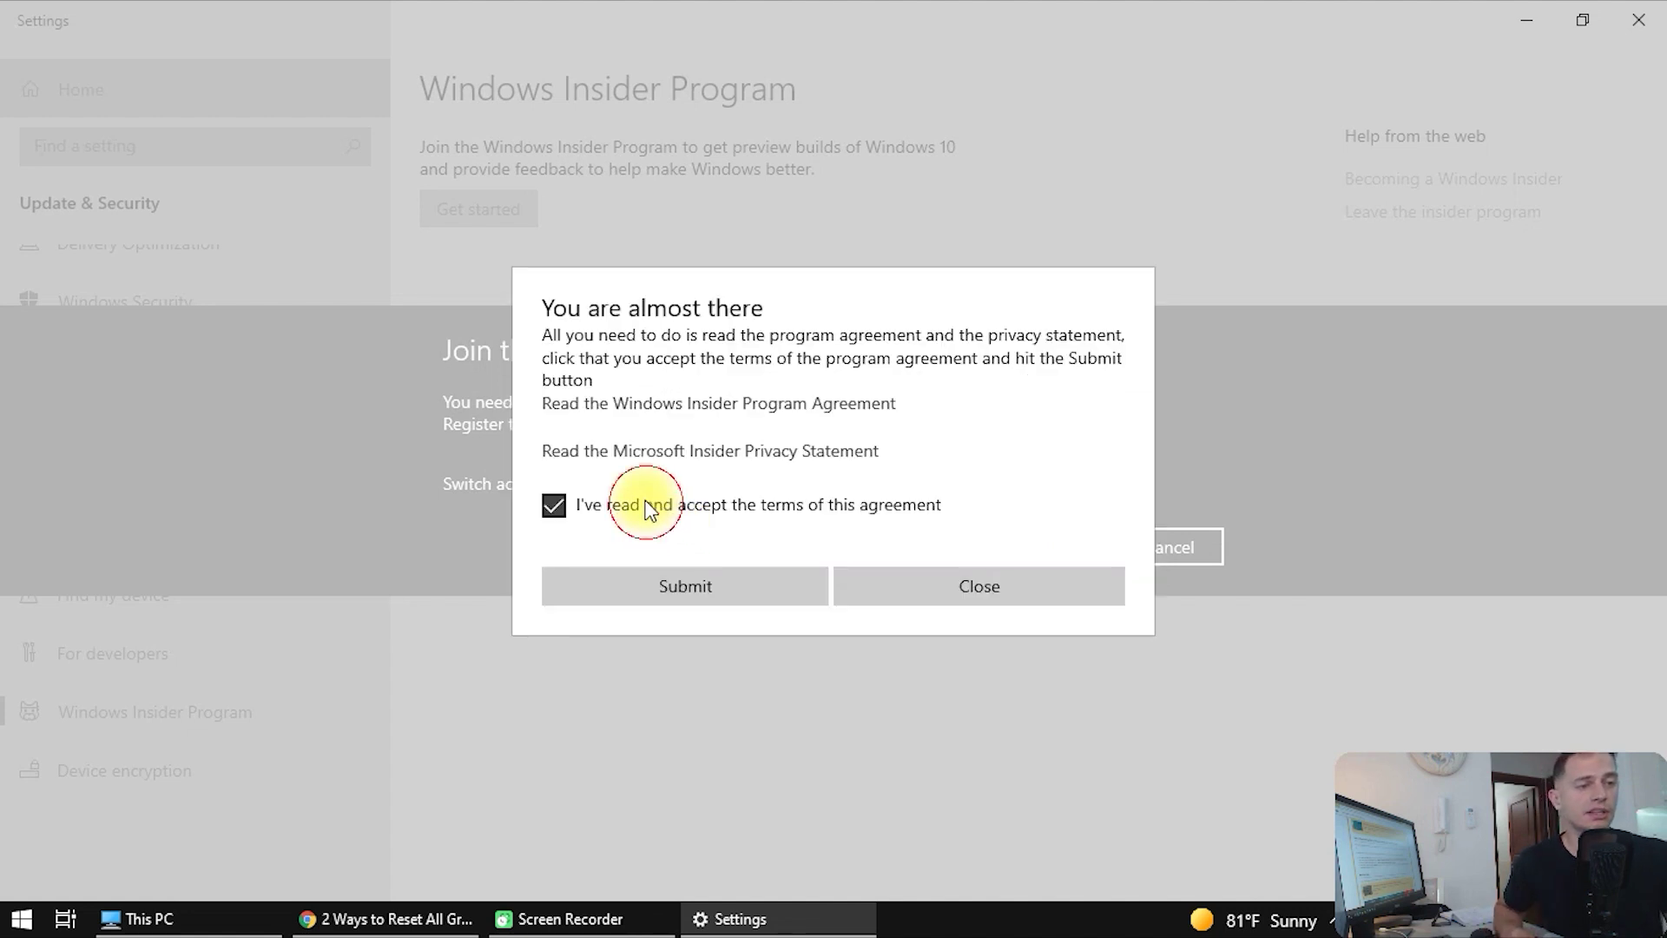
left_click(680, 581)
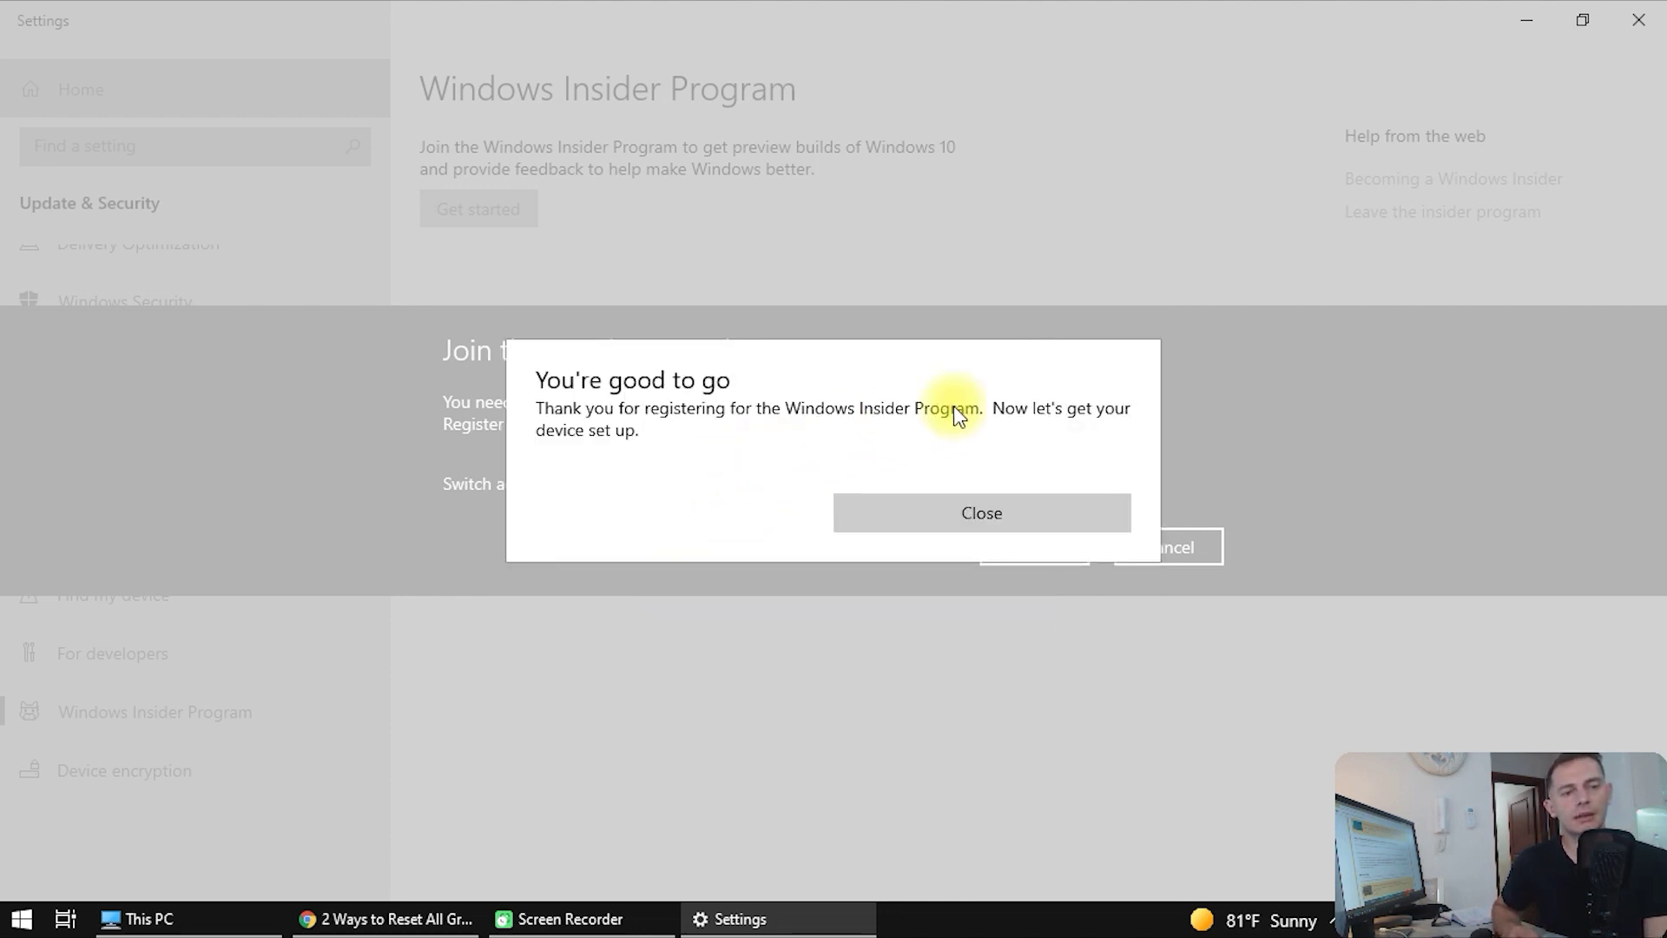
left_click(951, 509)
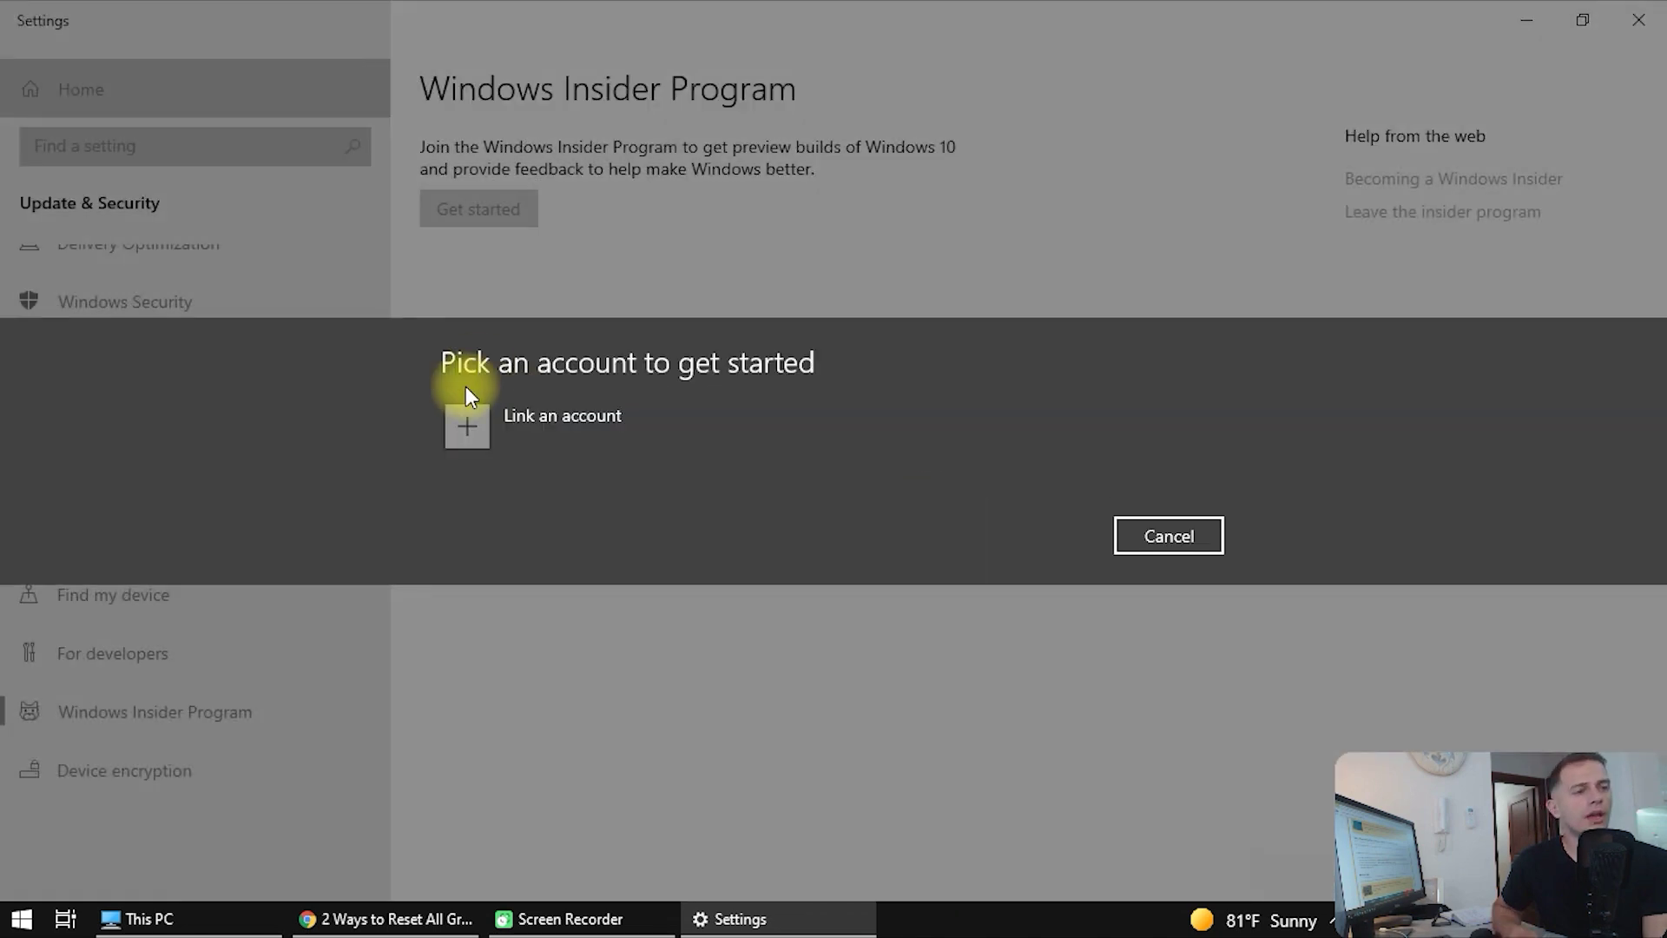
Link the already signed-in Microsoft account to the Insider Program
left_click(519, 445)
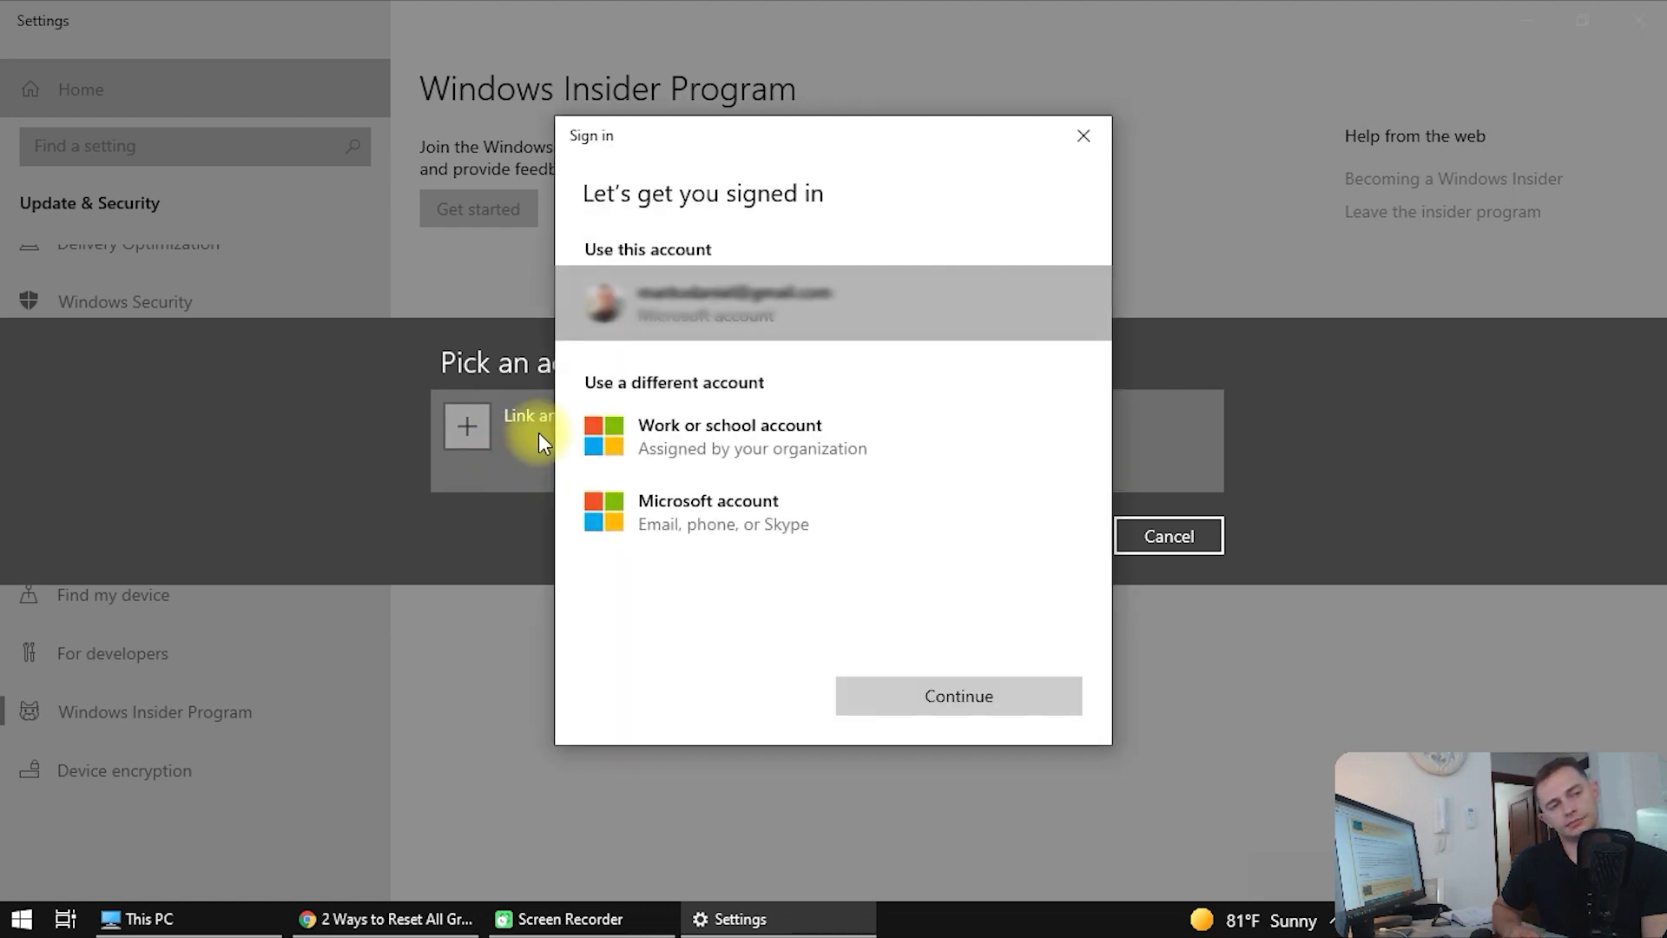
left_click(734, 310)
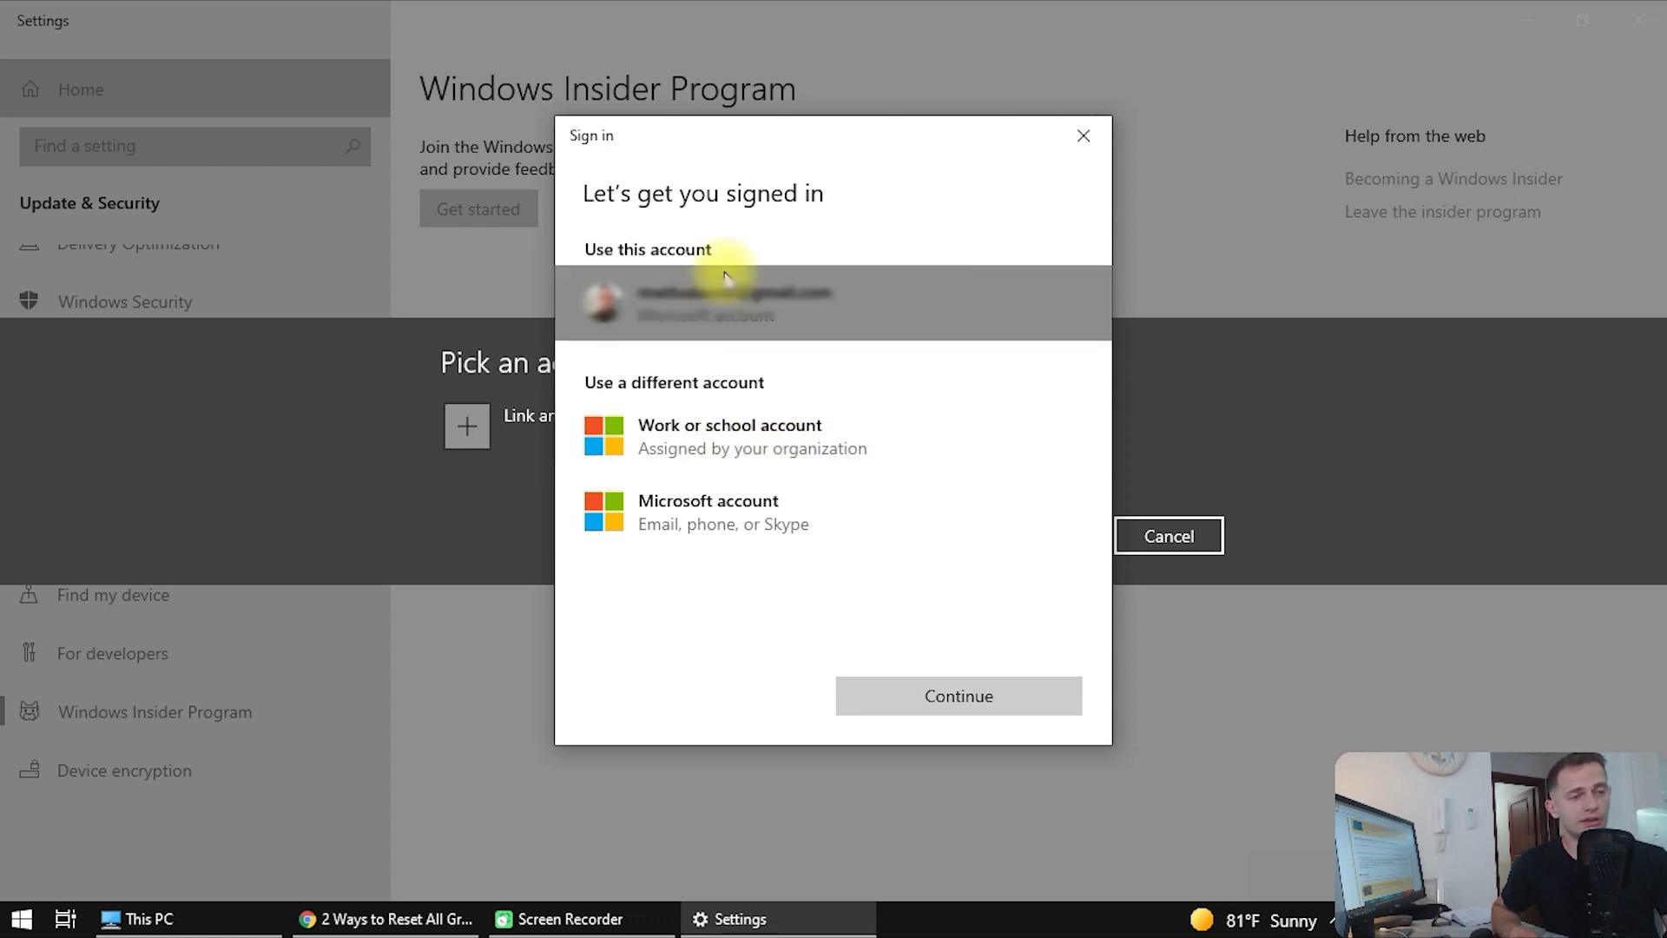
left_click(906, 705)
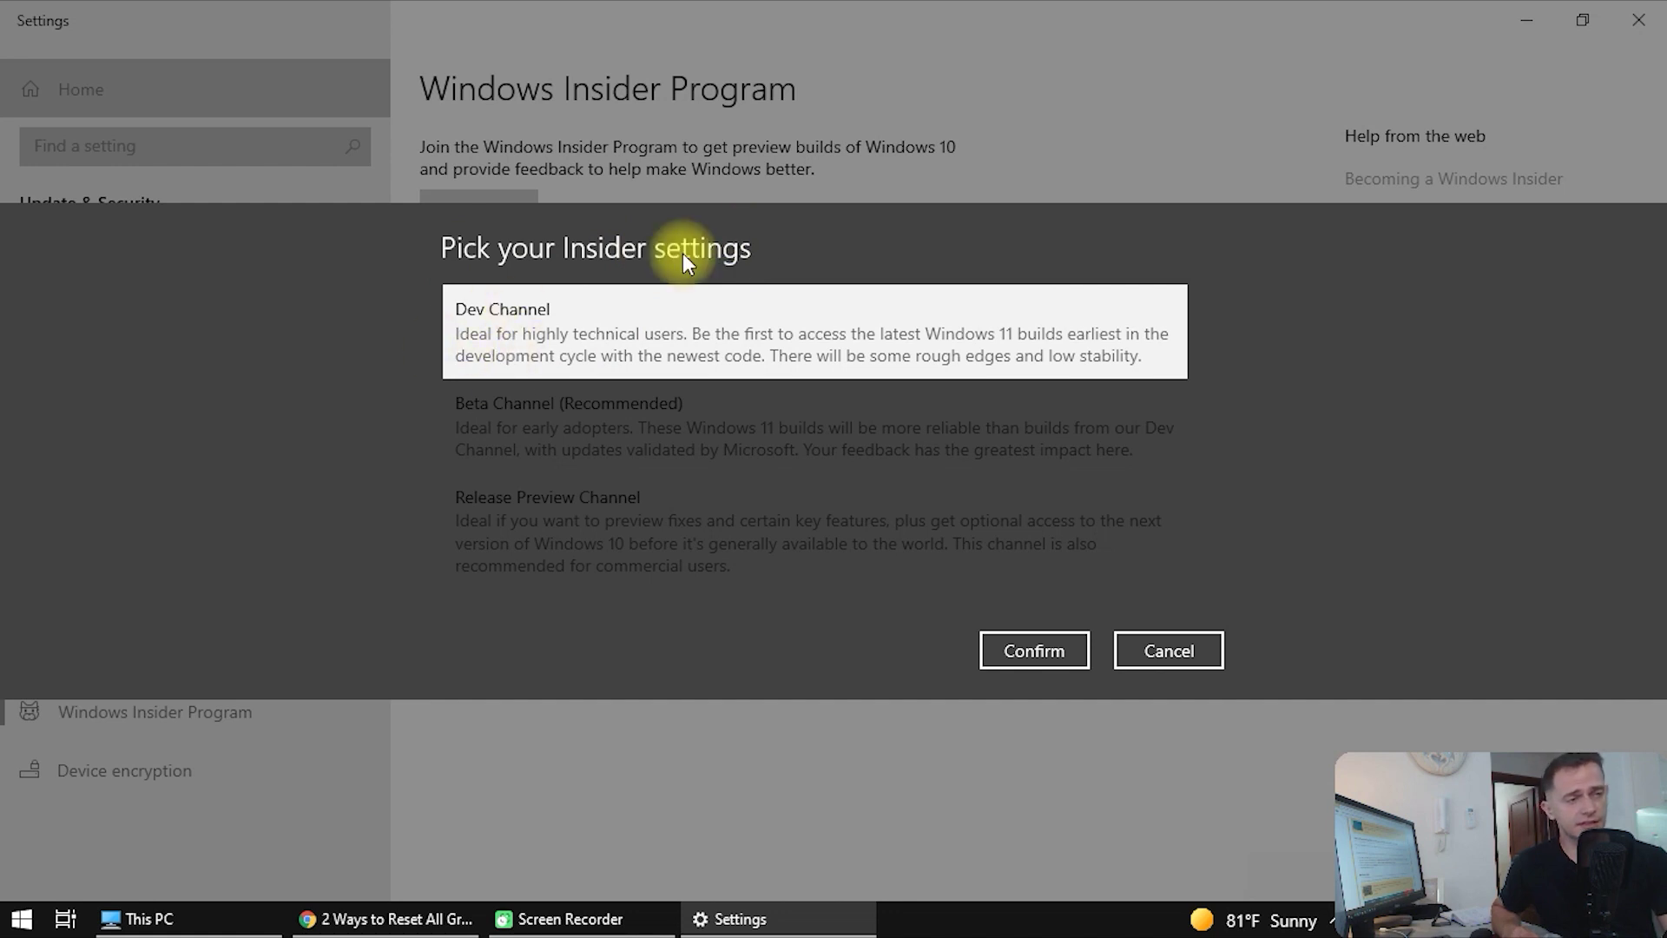
Choose the Dev Channel and accept the Insider Program agreement
left_click(1034, 649)
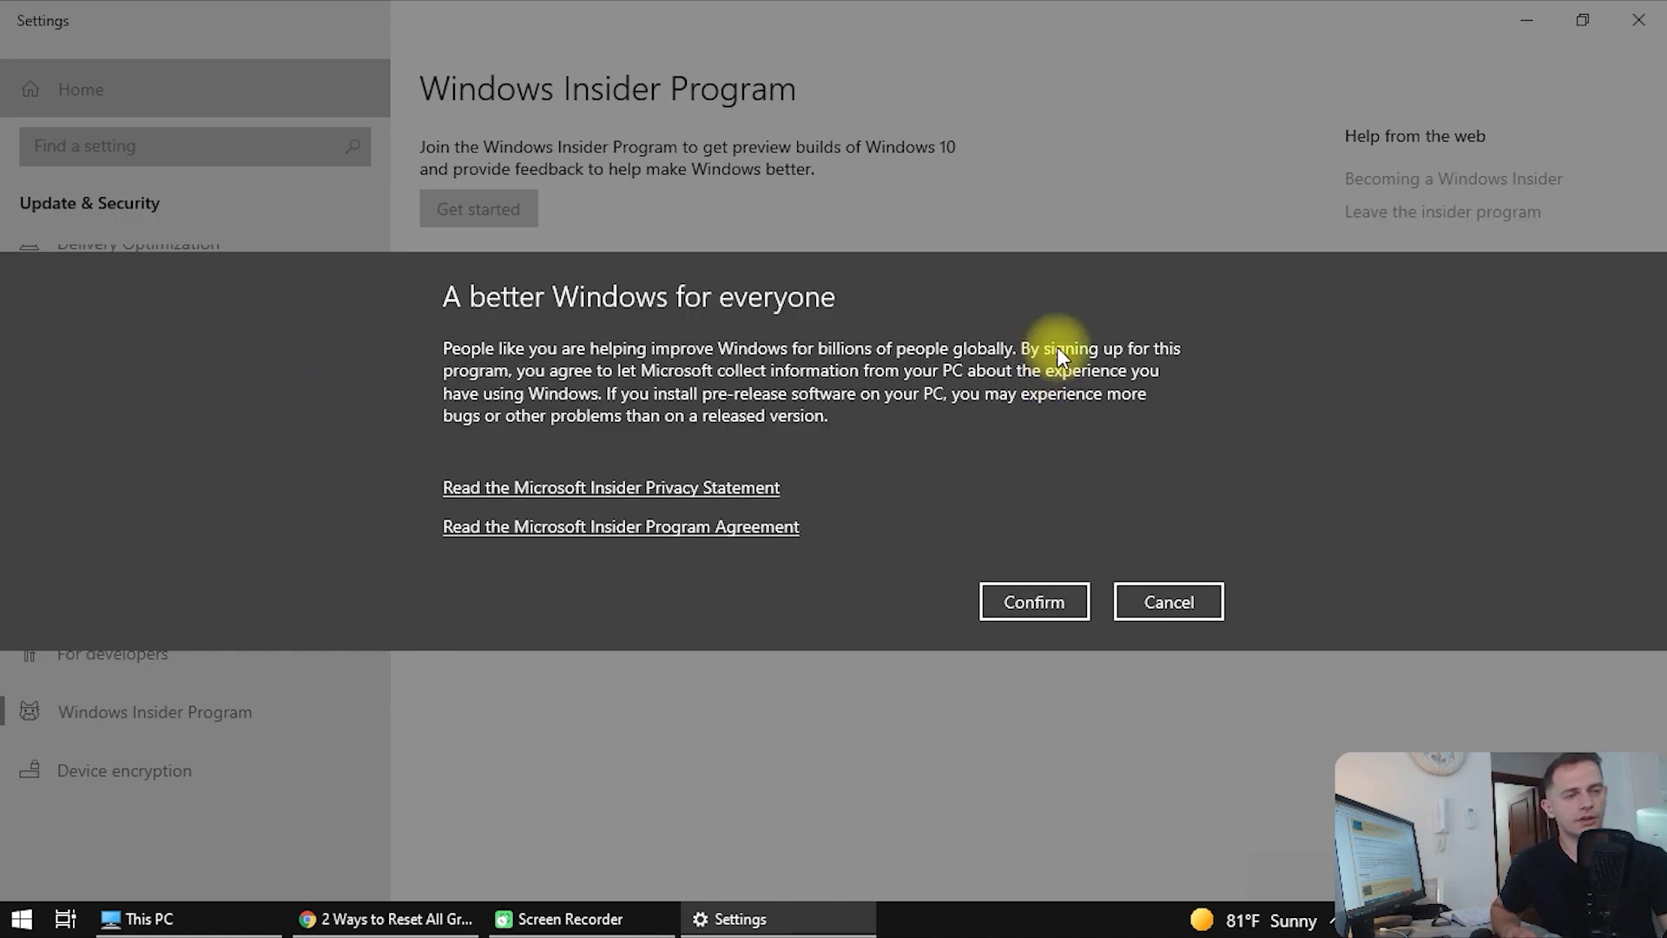
left_click(1011, 601)
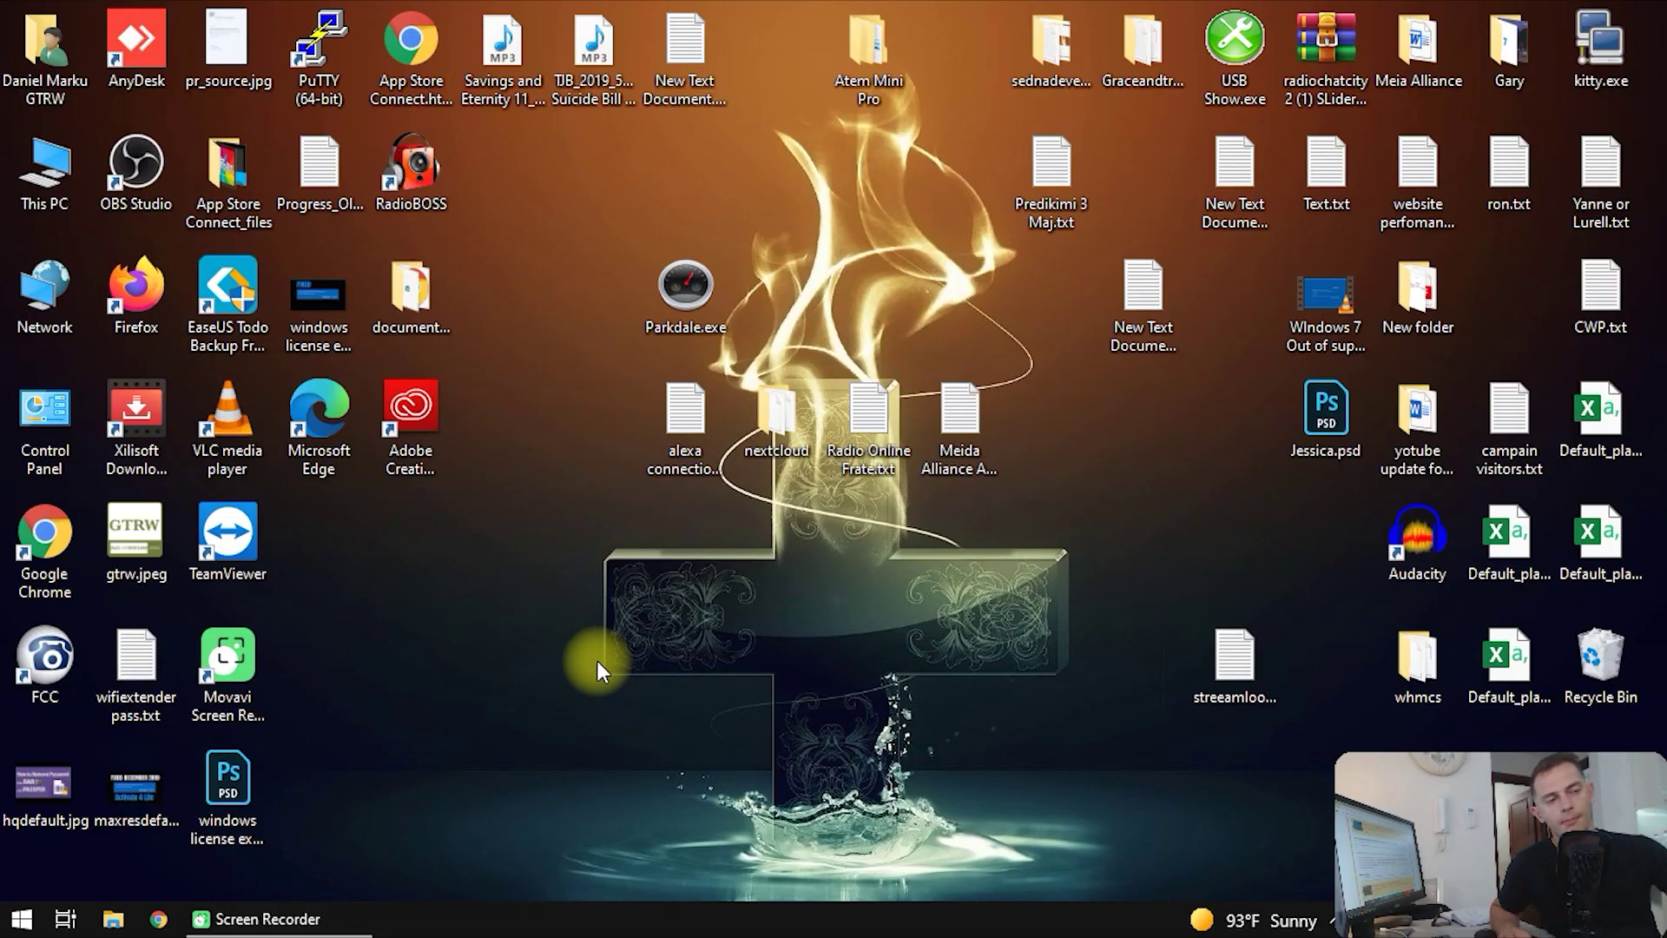
Reopen Settings to the Windows Insider Program page under Update & Security
left_click(17, 919)
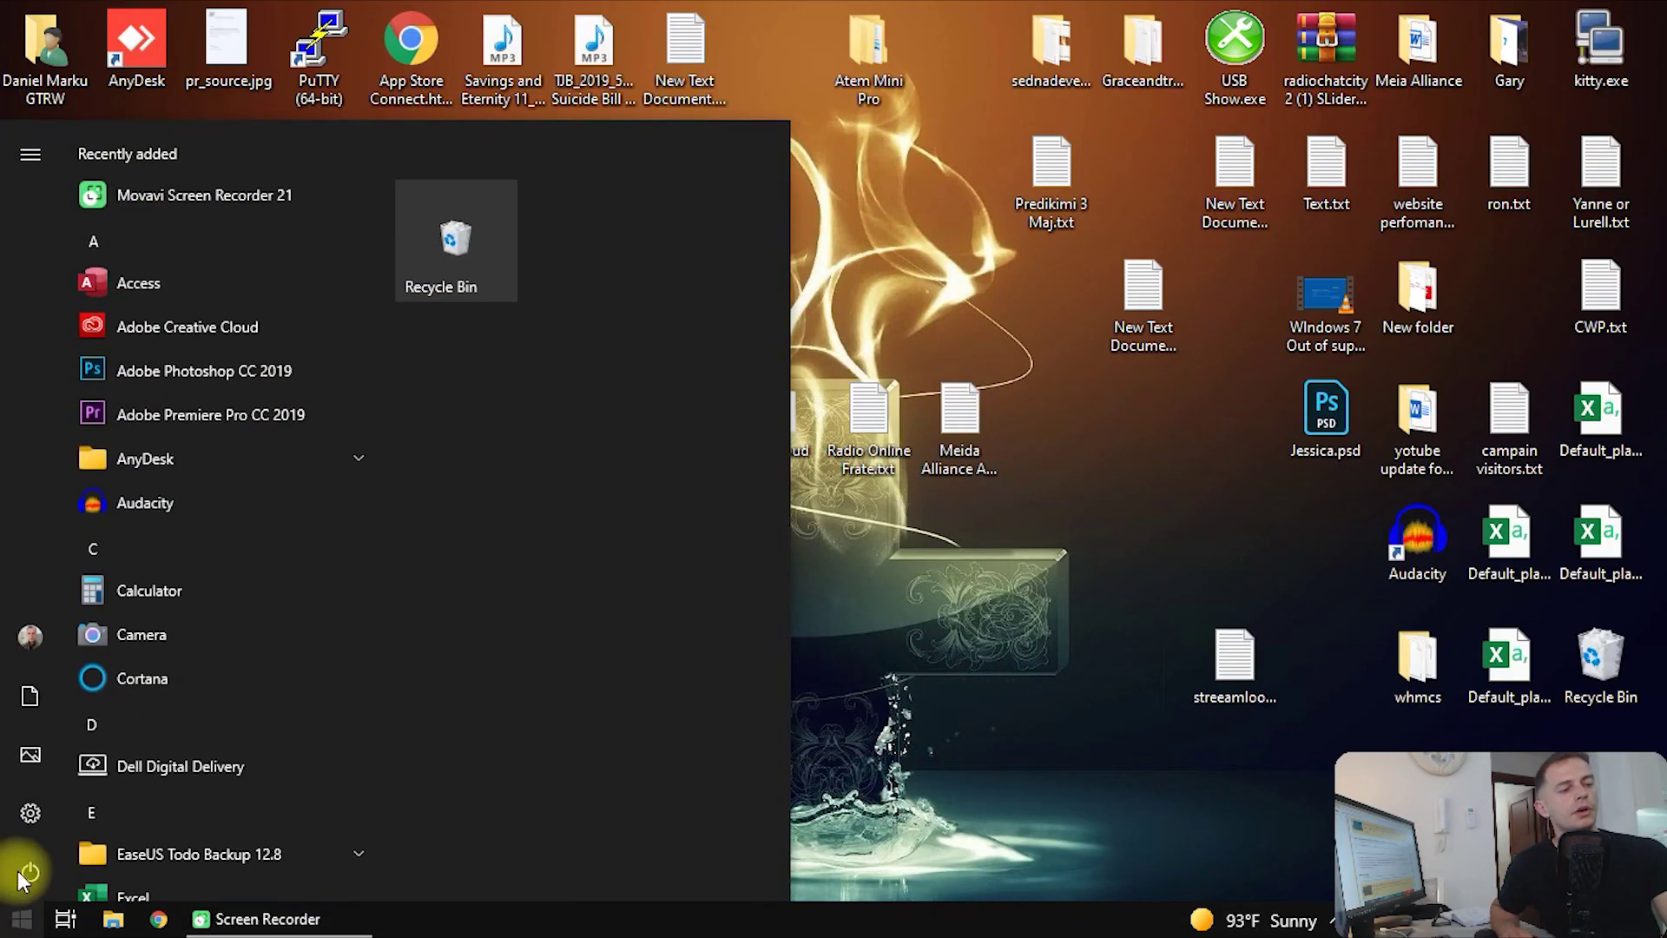
left_click(44, 814)
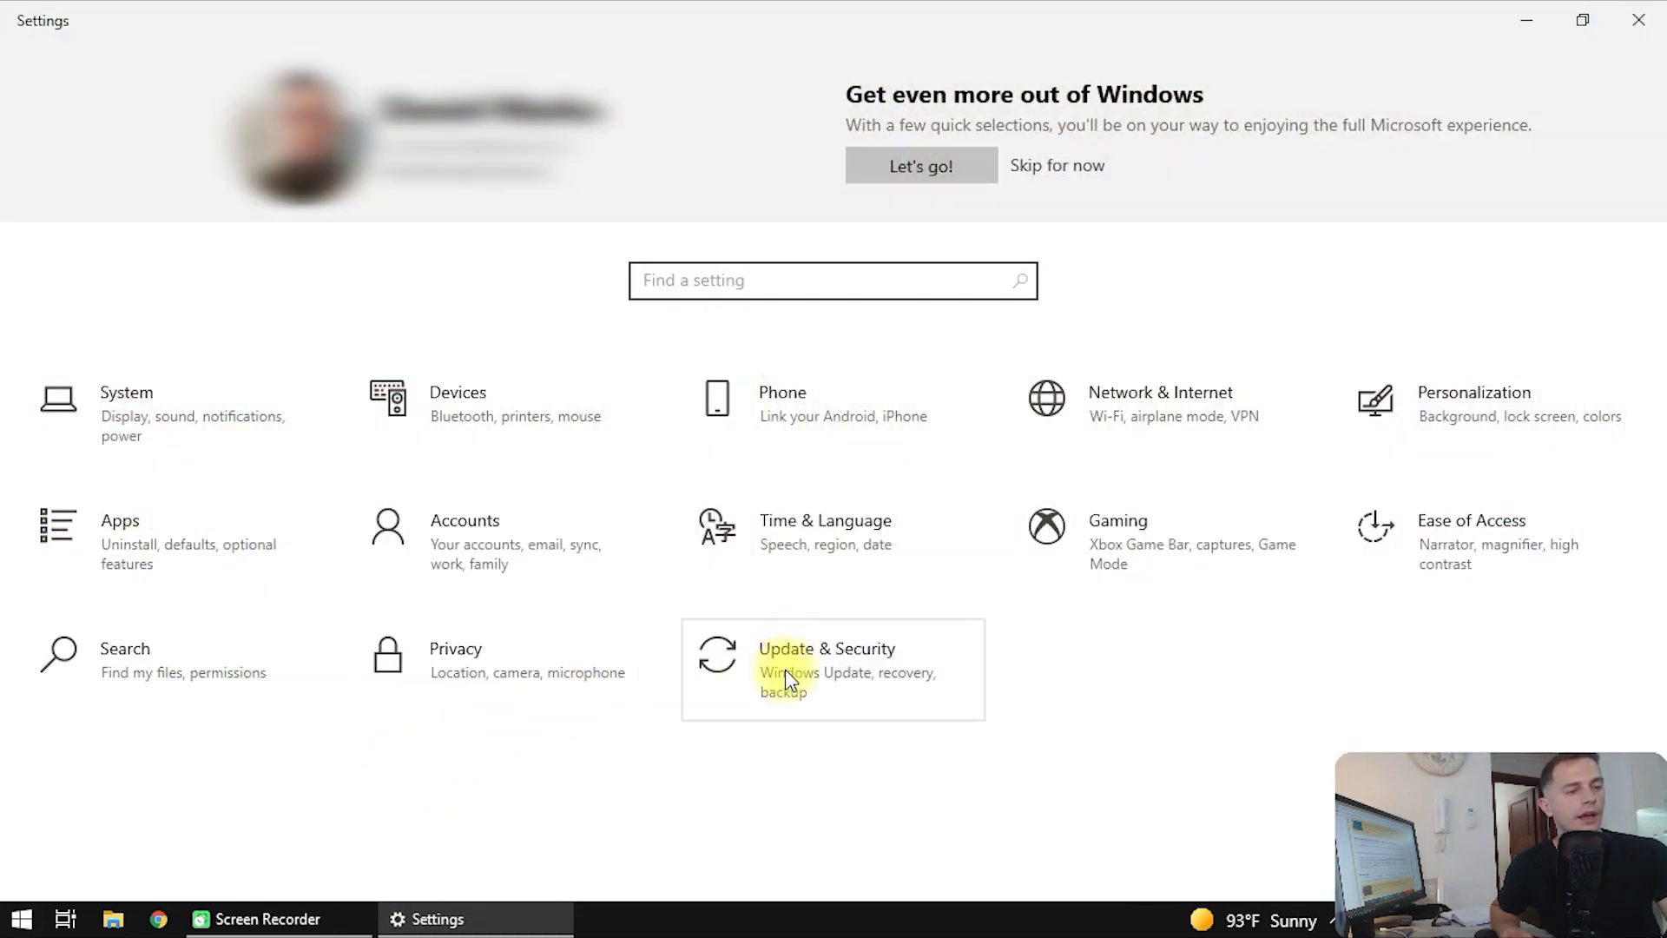
left_click(785, 670)
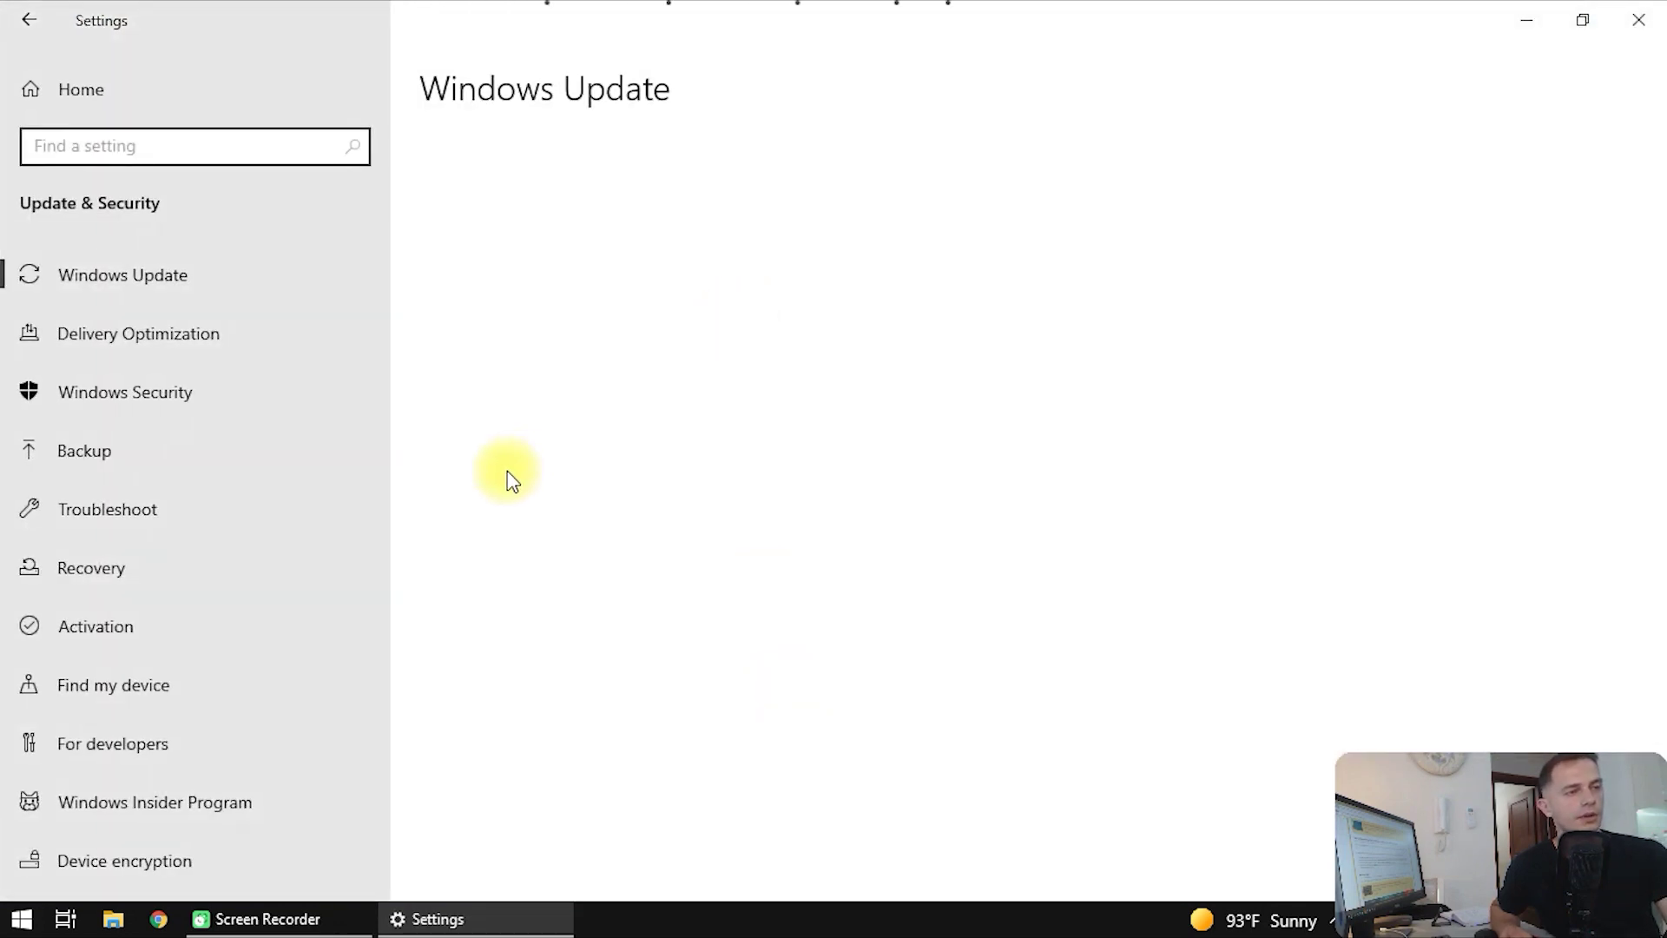
left_click(148, 799)
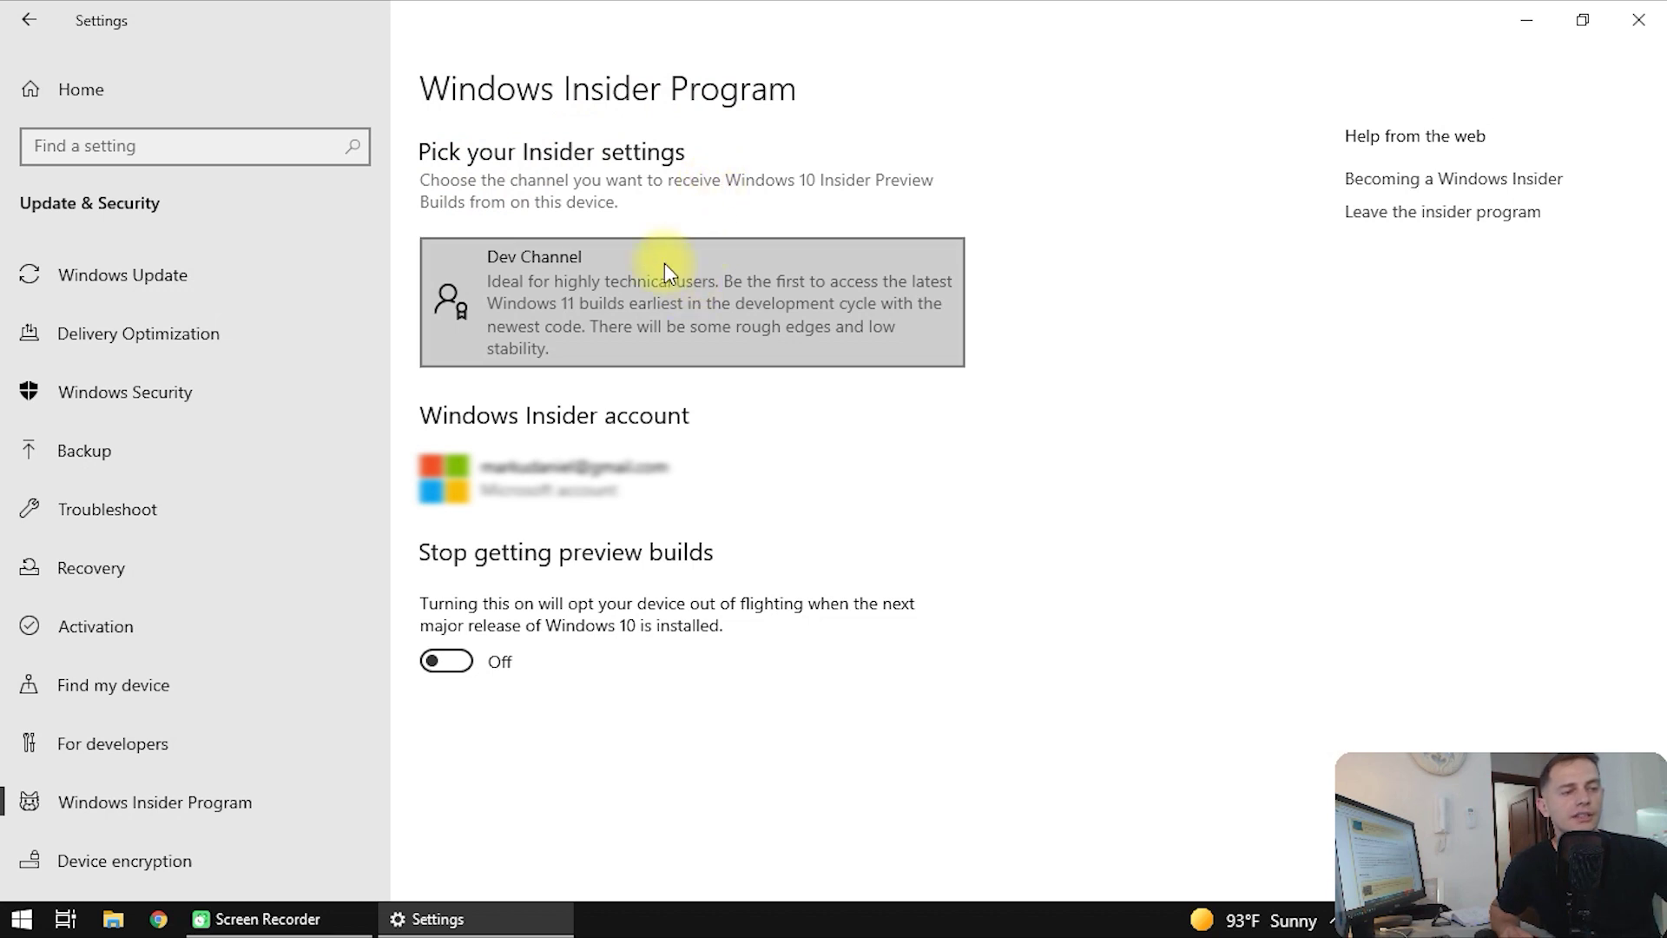
Review the Dev Channel card, then return to the Insider Program overview
left_click(627, 310)
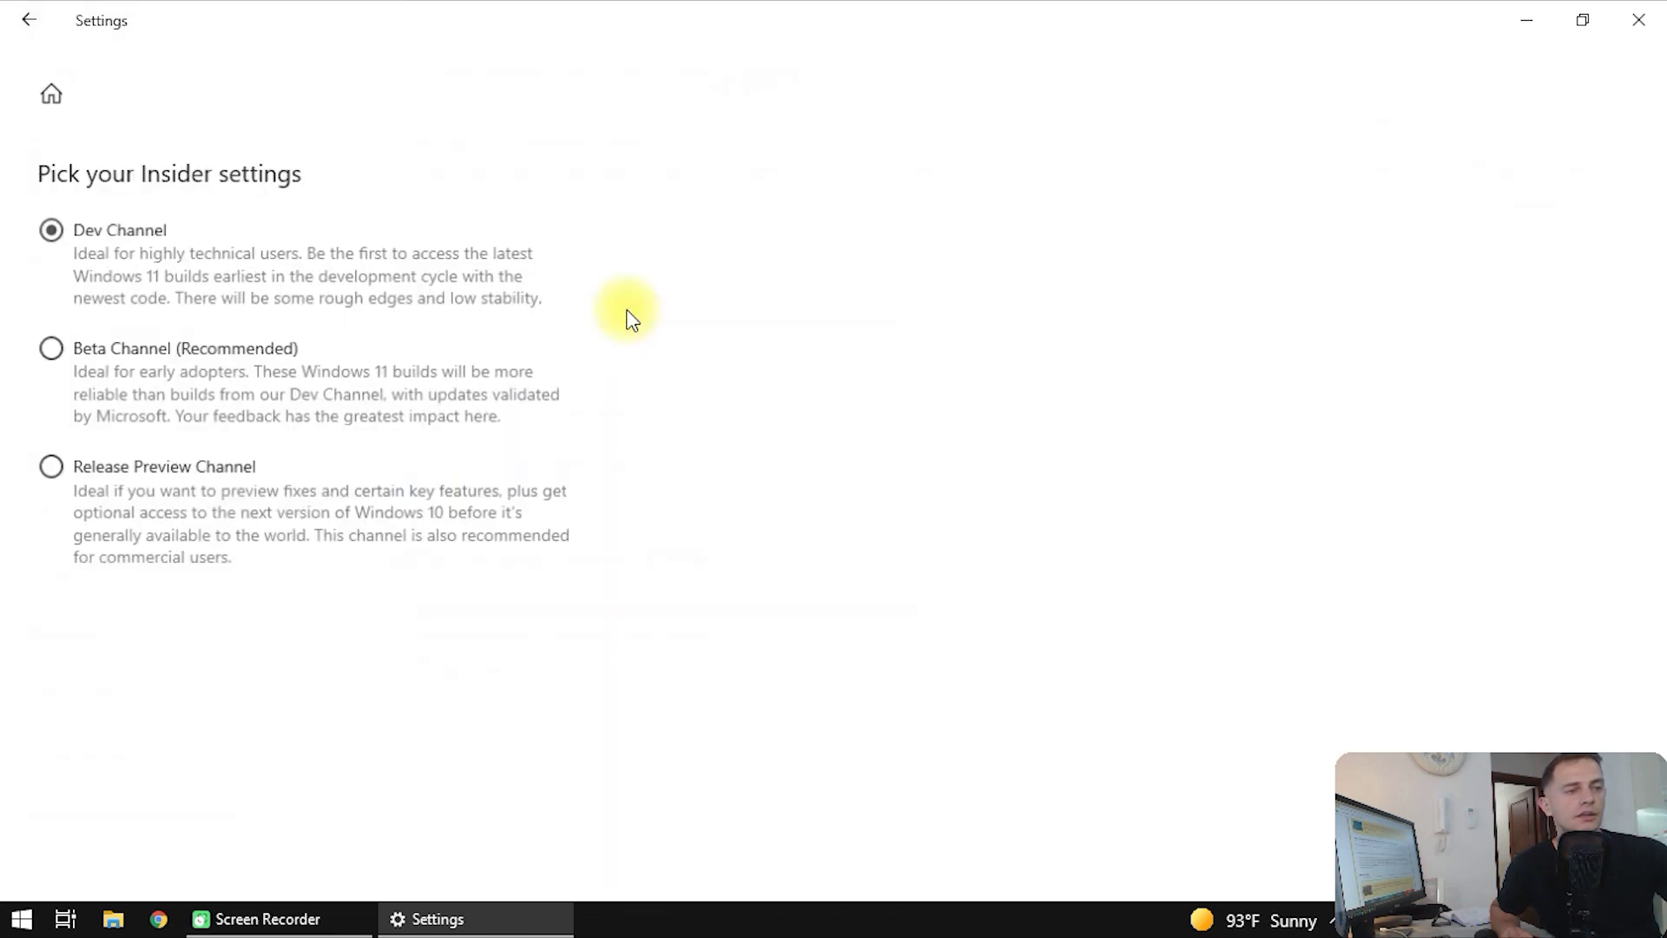
left_click(50, 7)
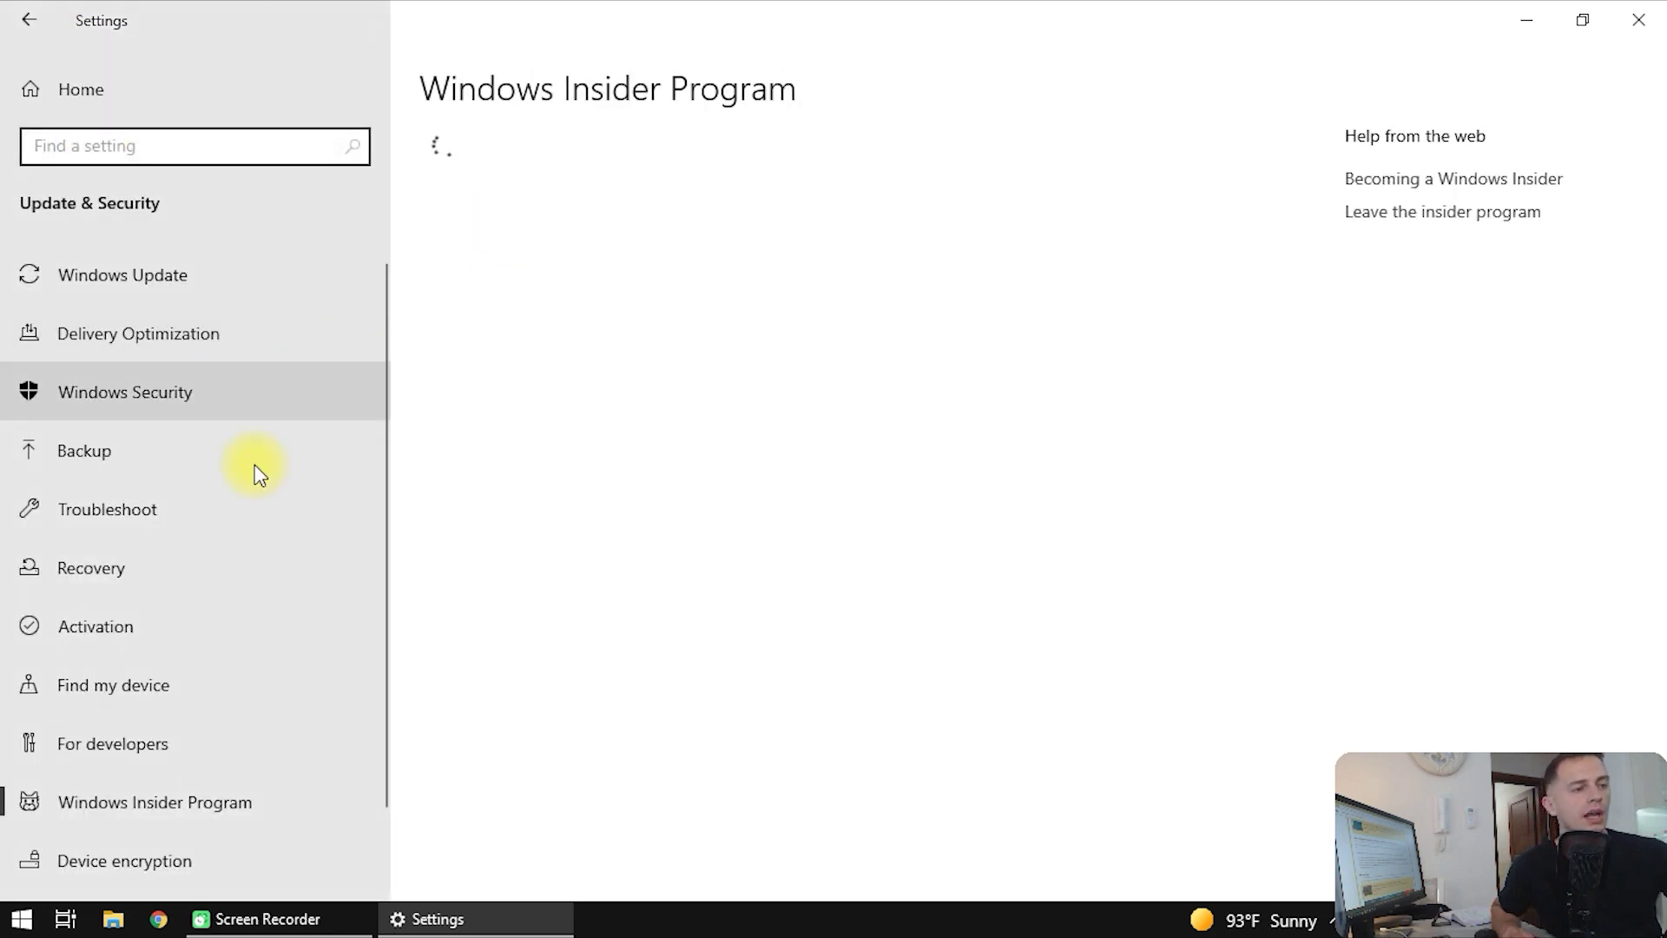
scroll(183, 660, "down", 2)
scroll(168, 727, "up", 2)
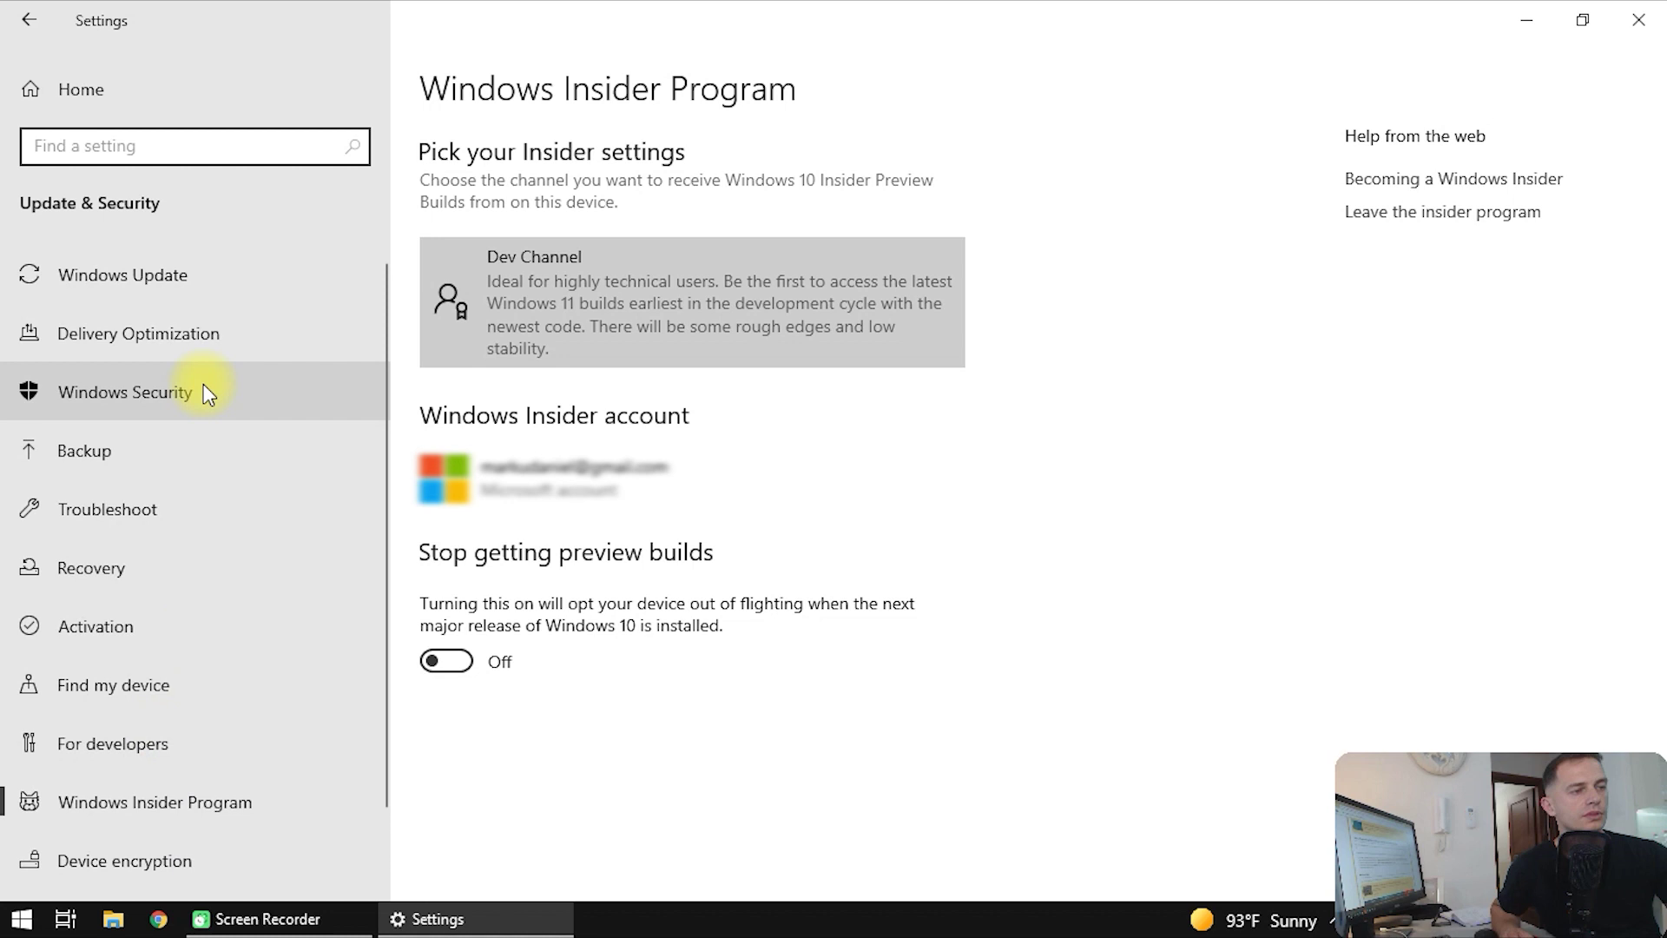
Retry Windows Update to download Windows 11 Insider Preview 10.0.22000.51
left_click(173, 284)
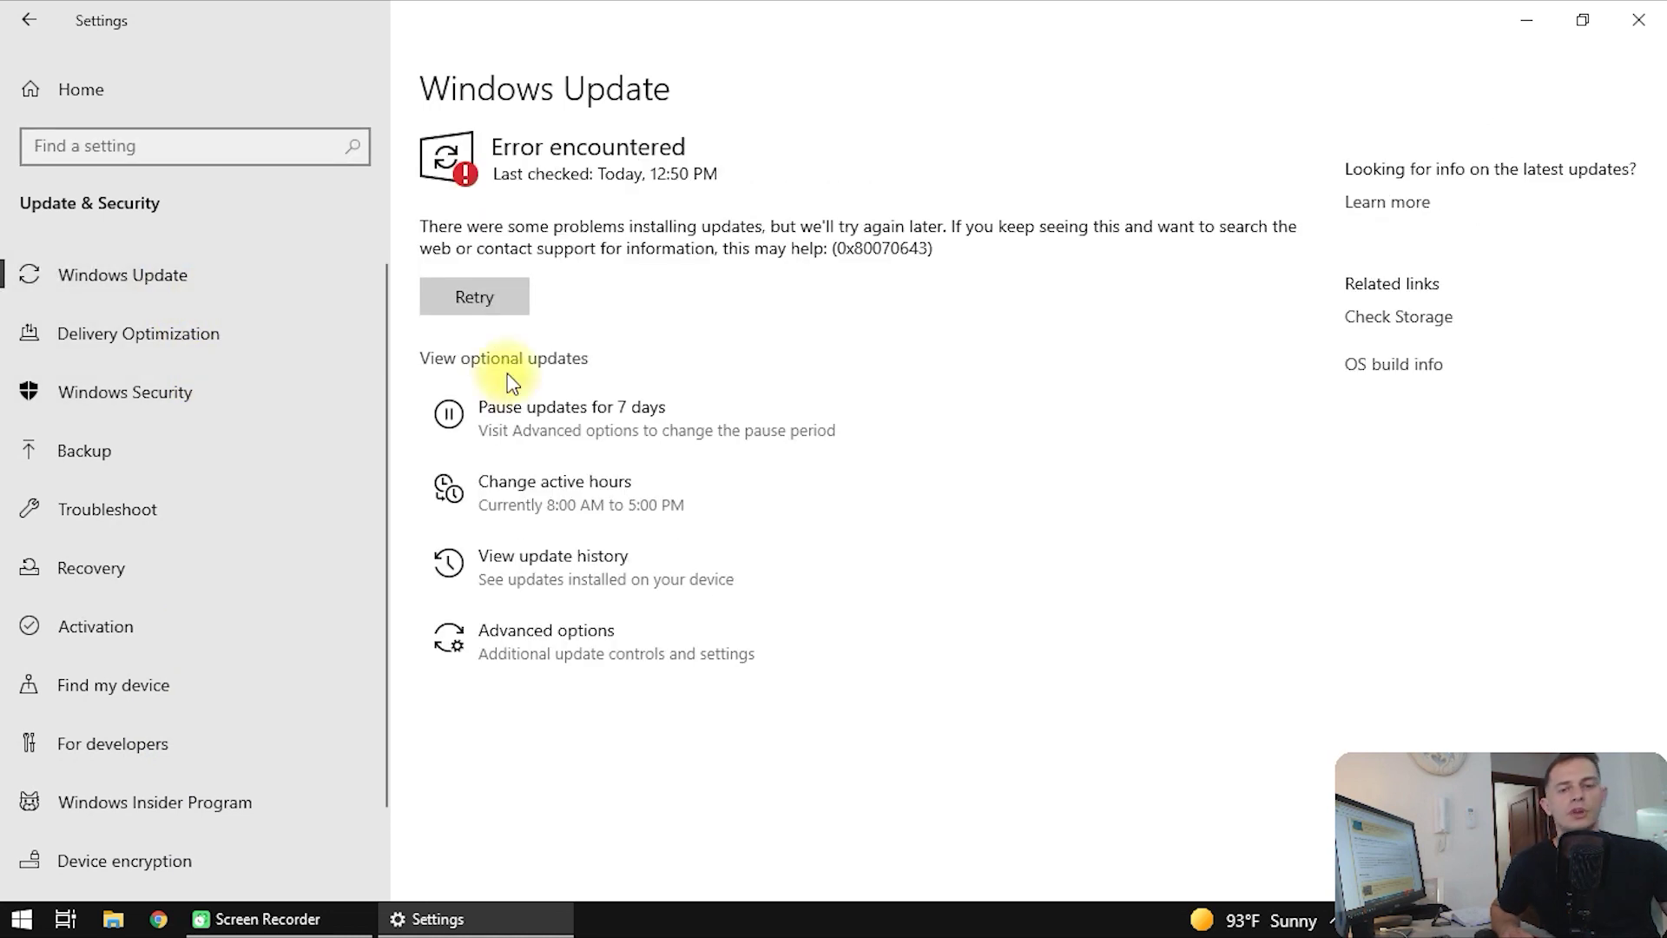
left_click(455, 298)
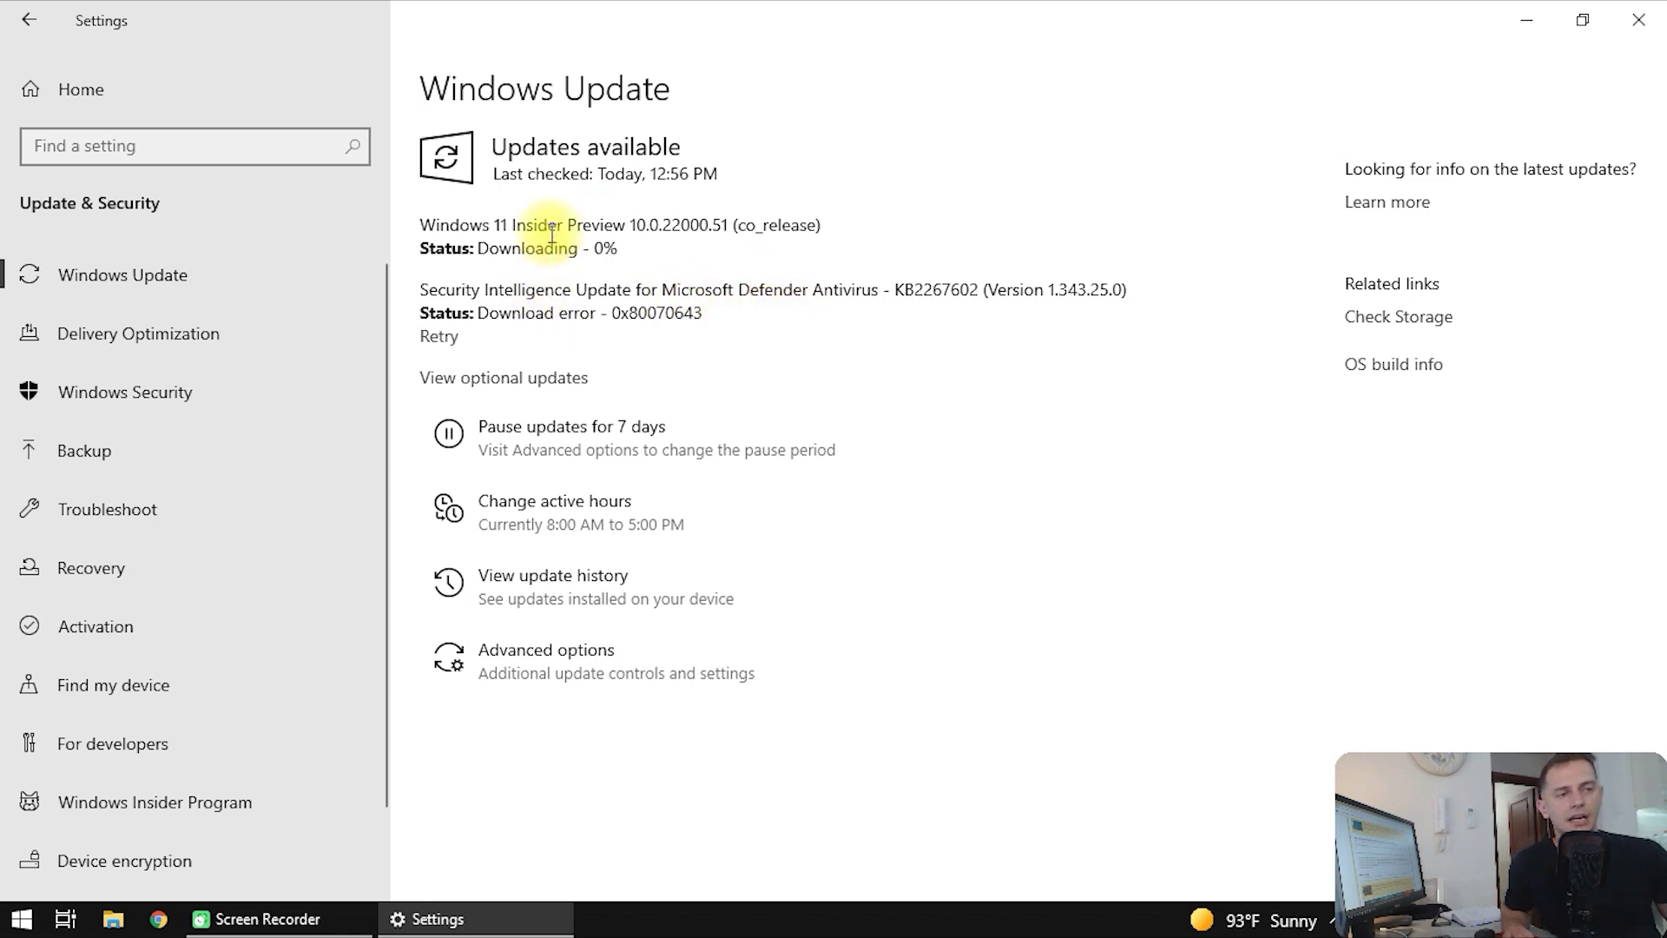
left_click(634, 243)
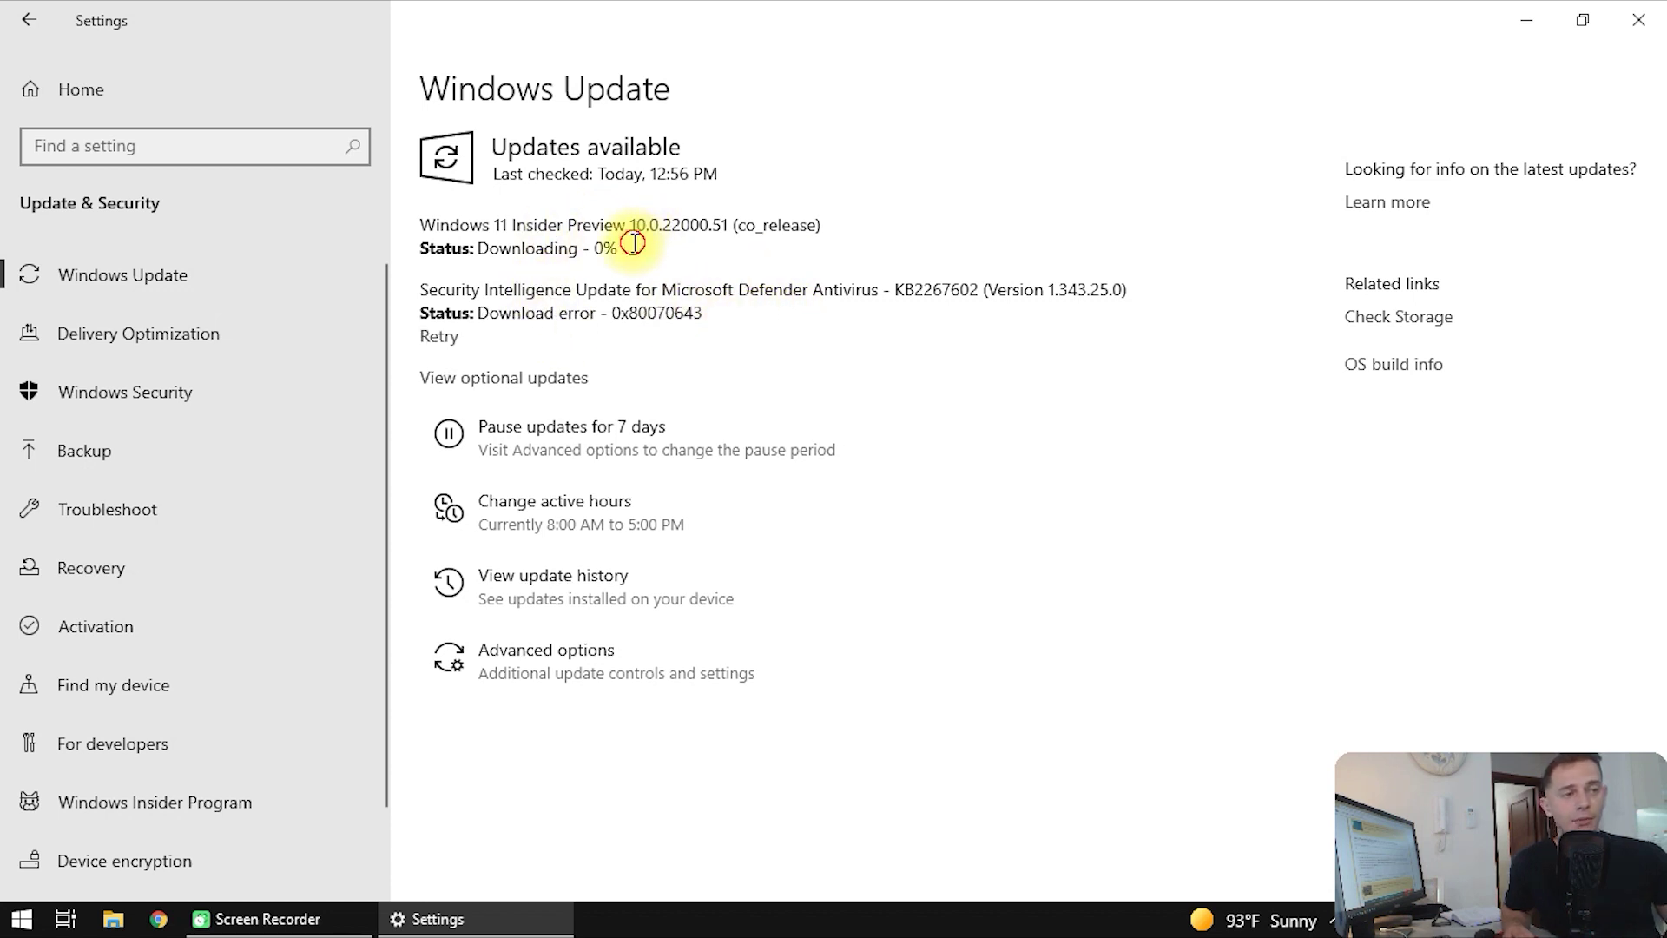
left_click_drag(634, 243, 450, 265)
left_click(652, 219)
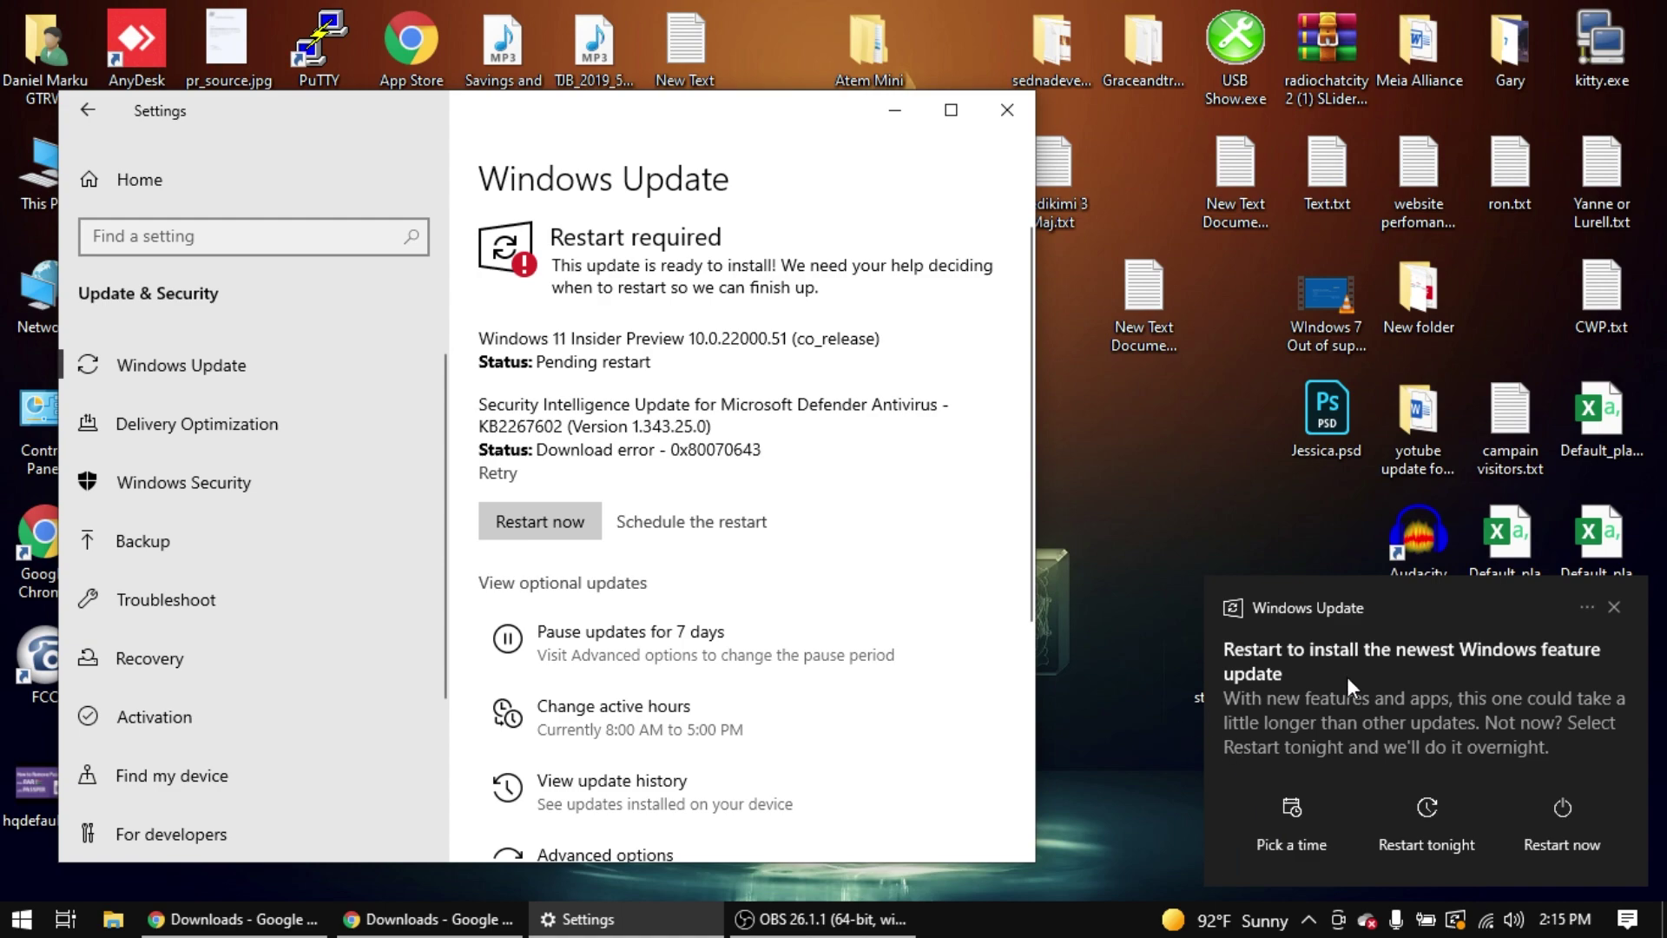
Restart now to install the Windows 11 preview build
left_click(530, 522)
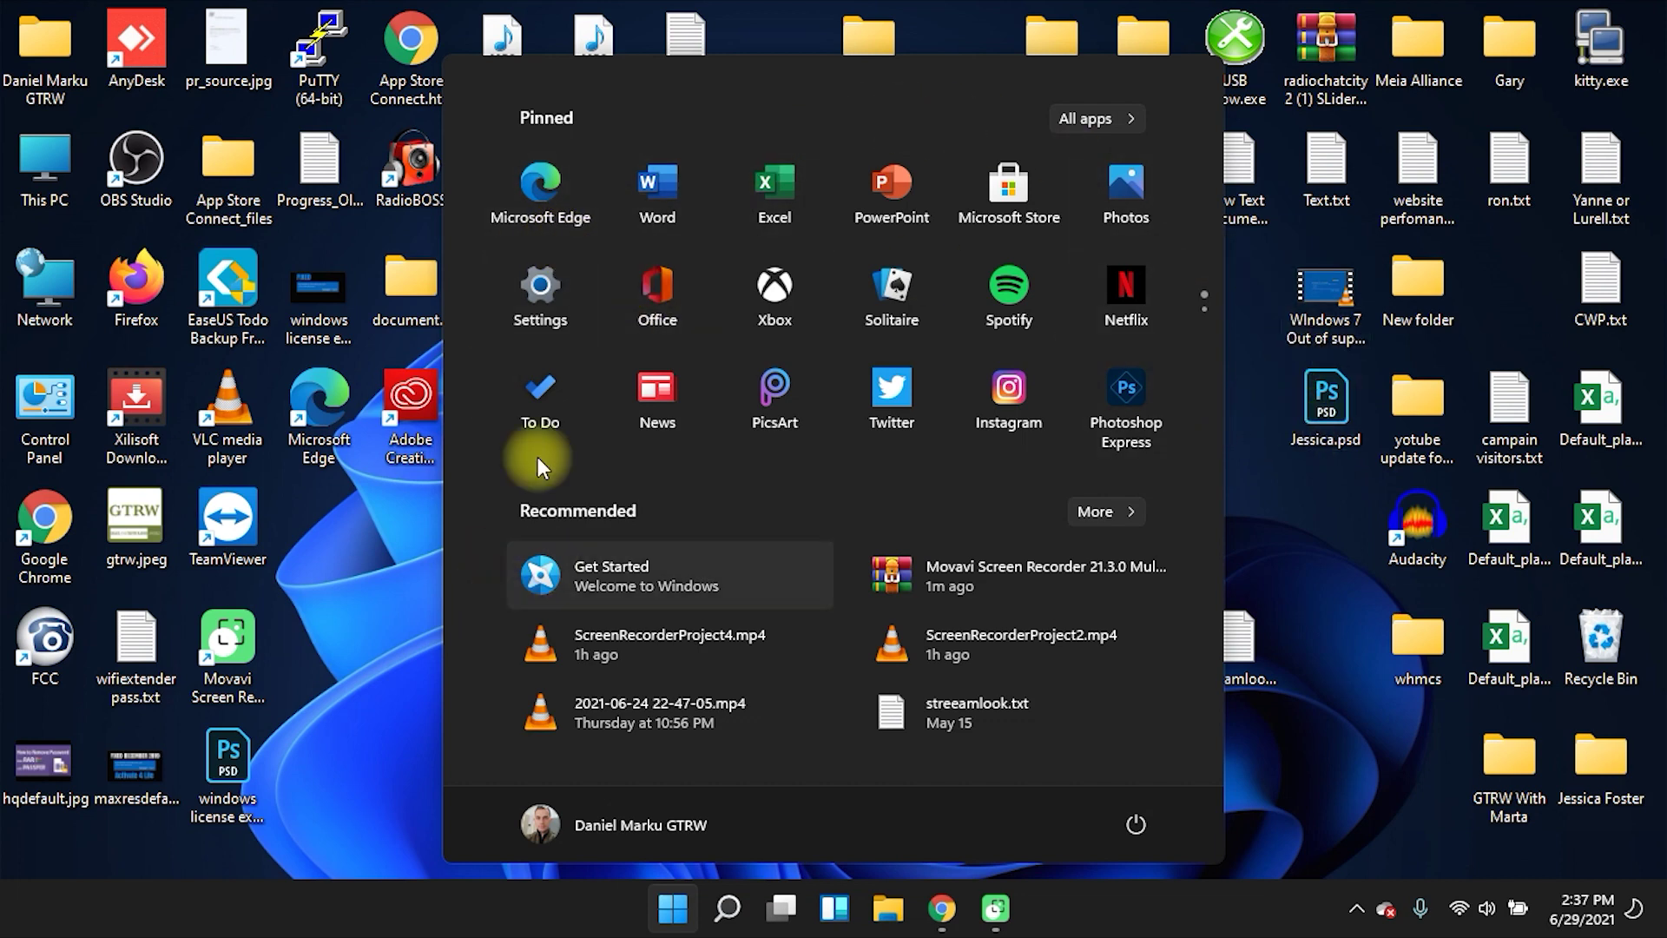
Compare the compact Windows 11 desktop context menu with the classic one via Show more options
key("Escape")
right_click(583, 616)
right_click(511, 382)
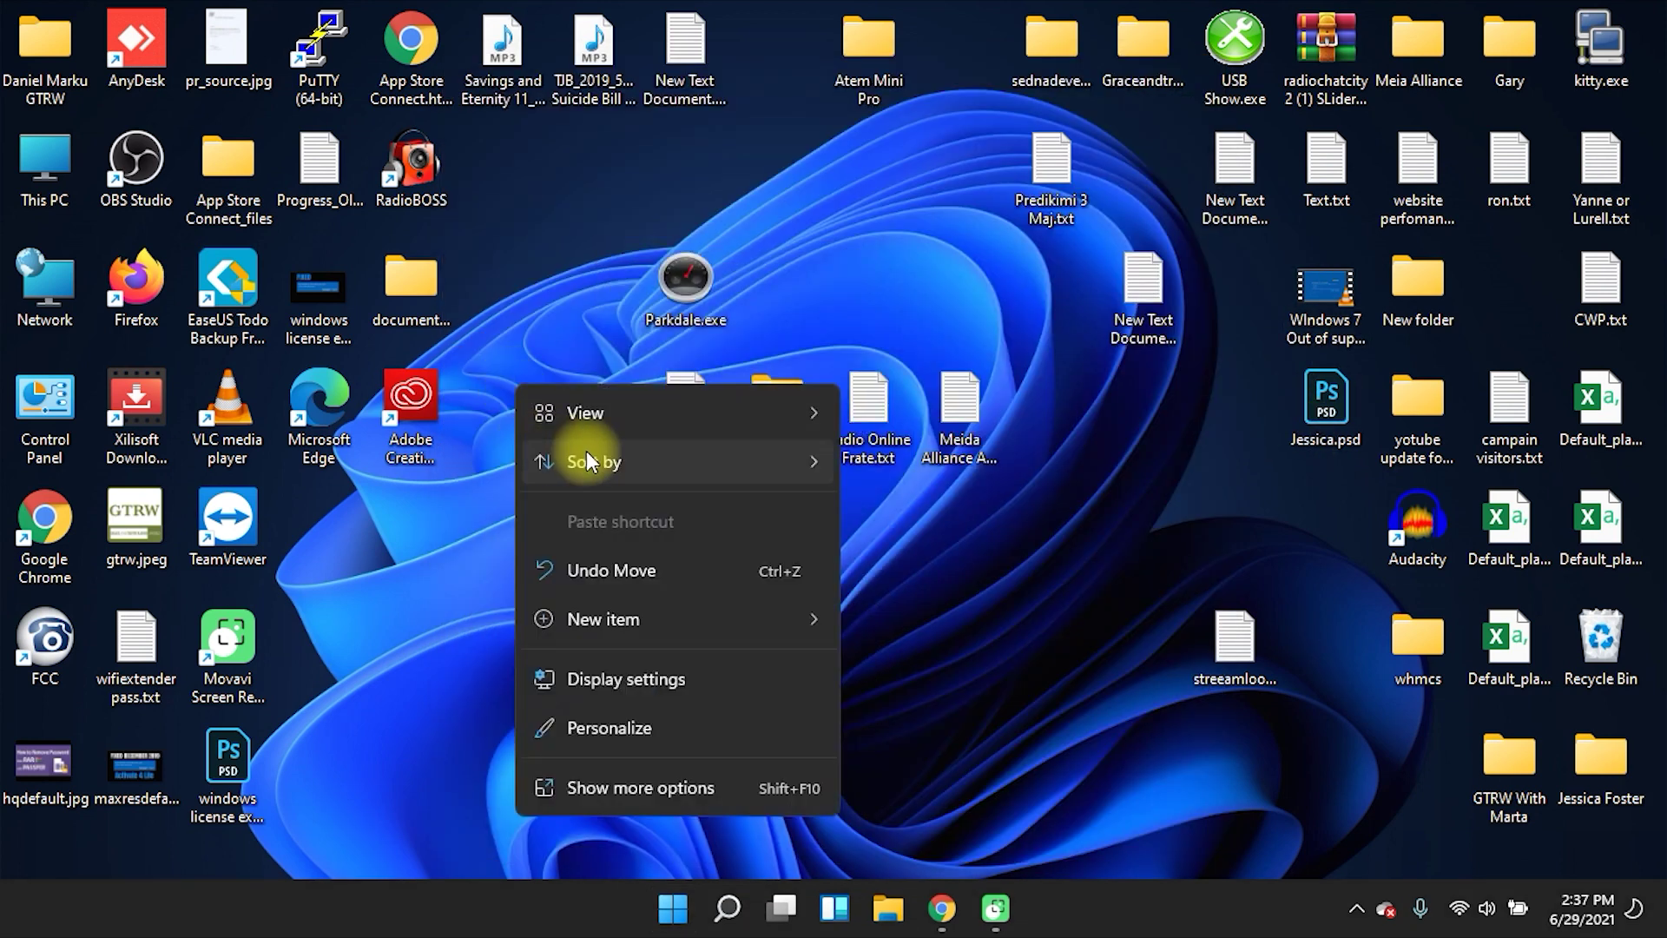
mouse_move(596, 413)
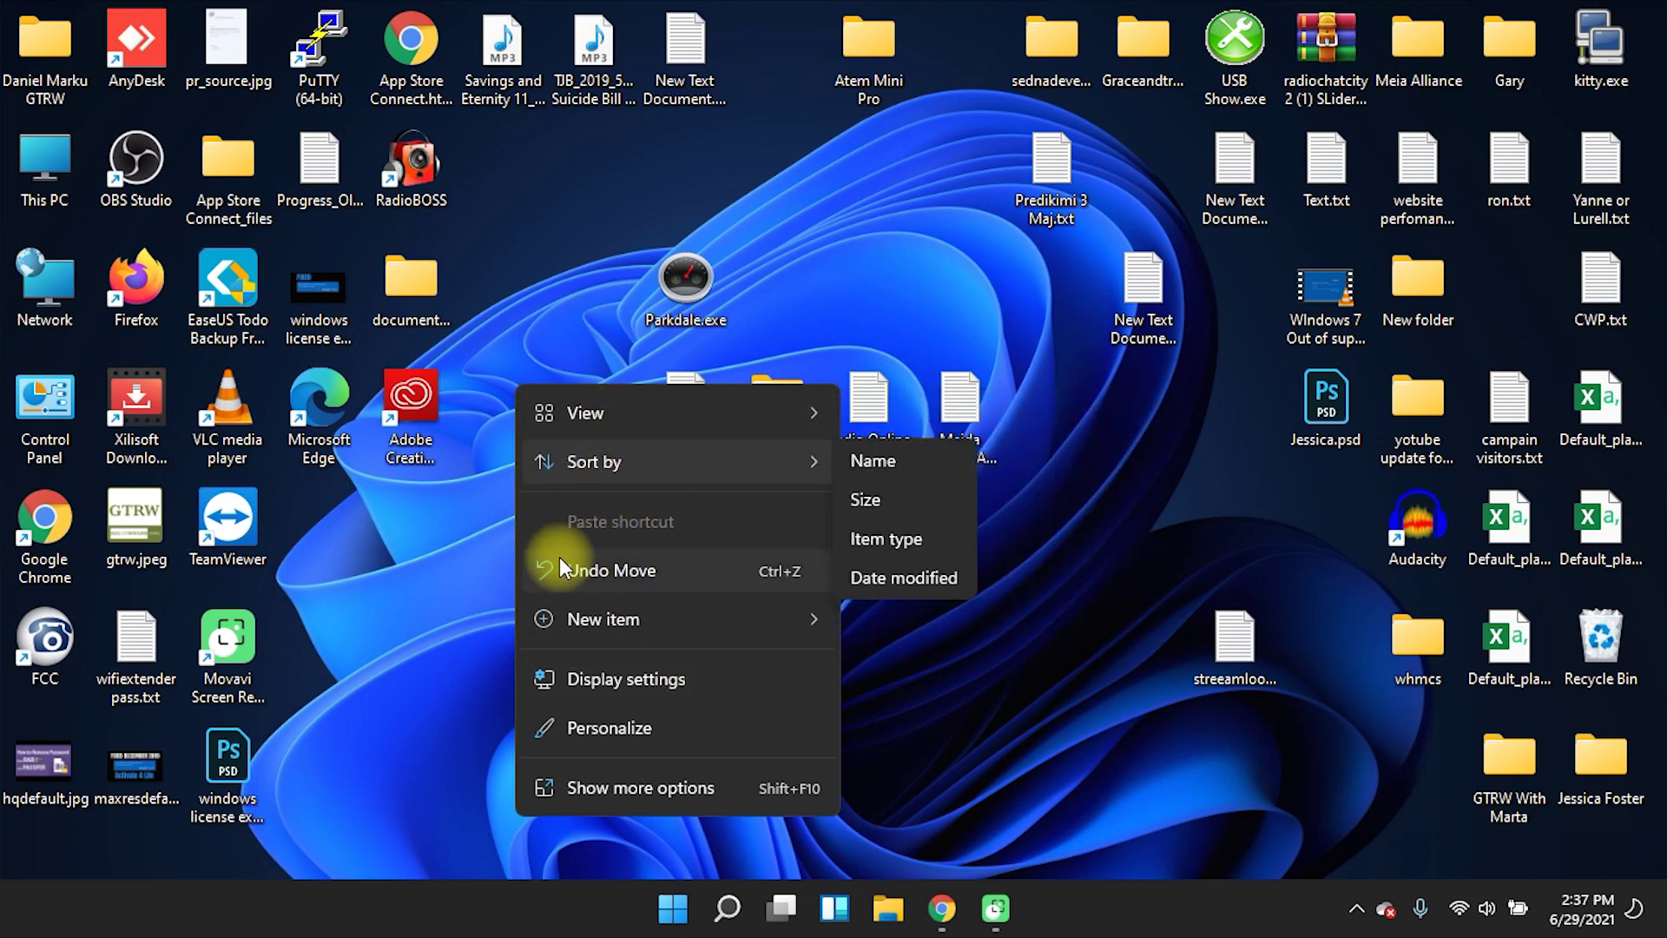
left_click(608, 790)
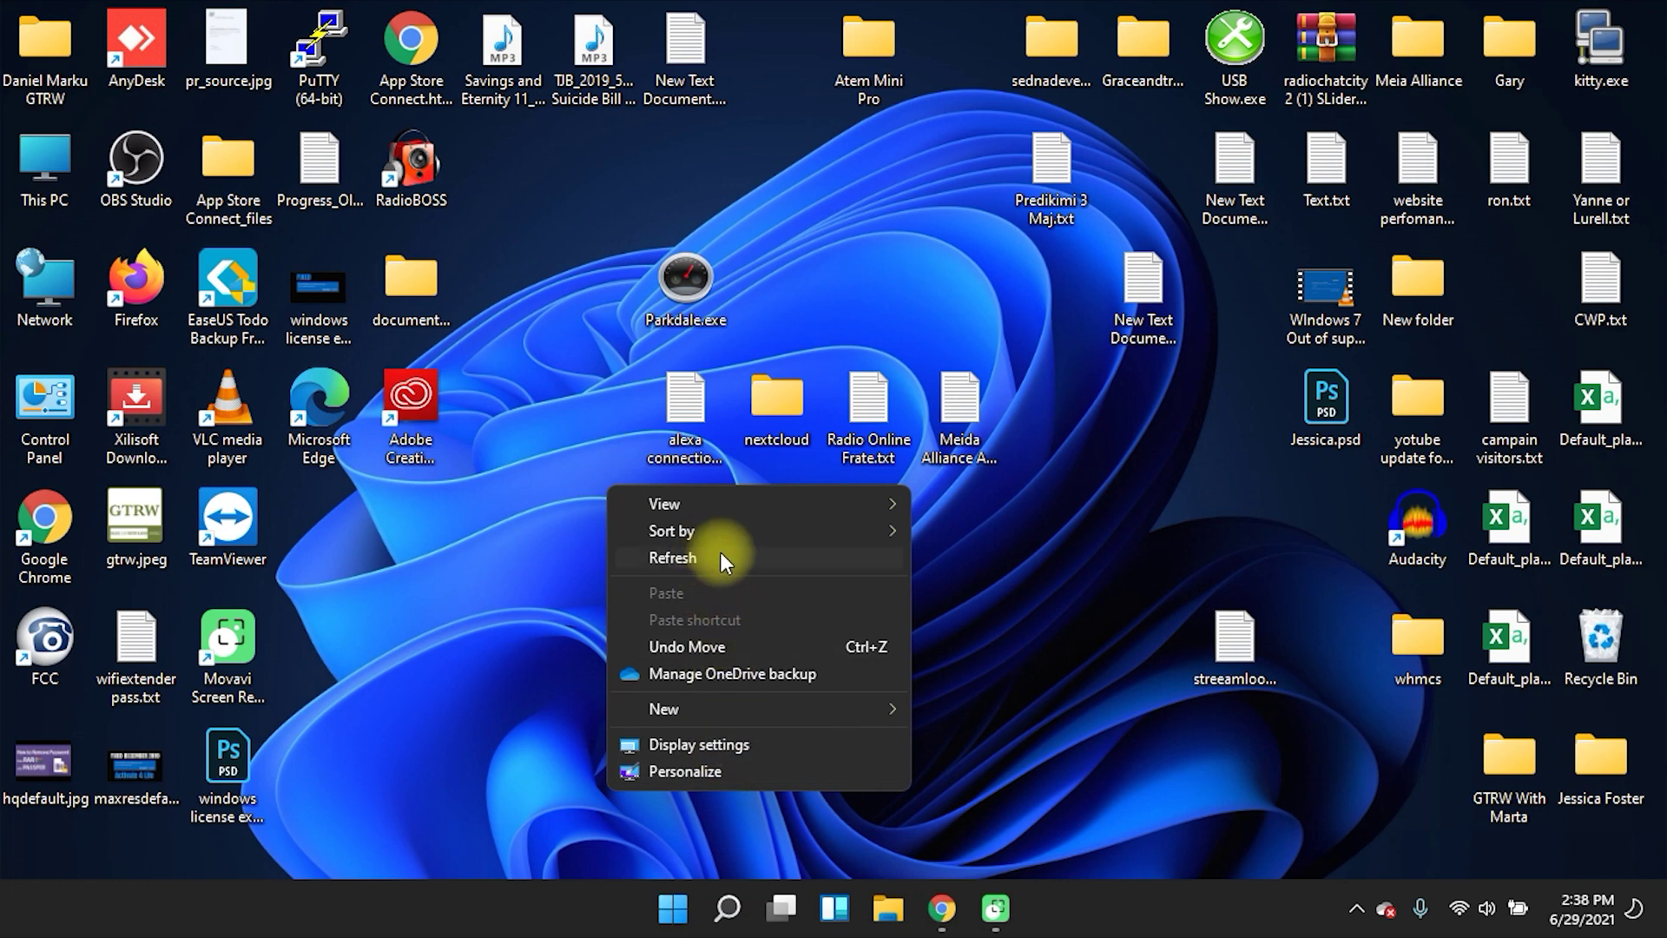
left_click(539, 571)
right_click(539, 573)
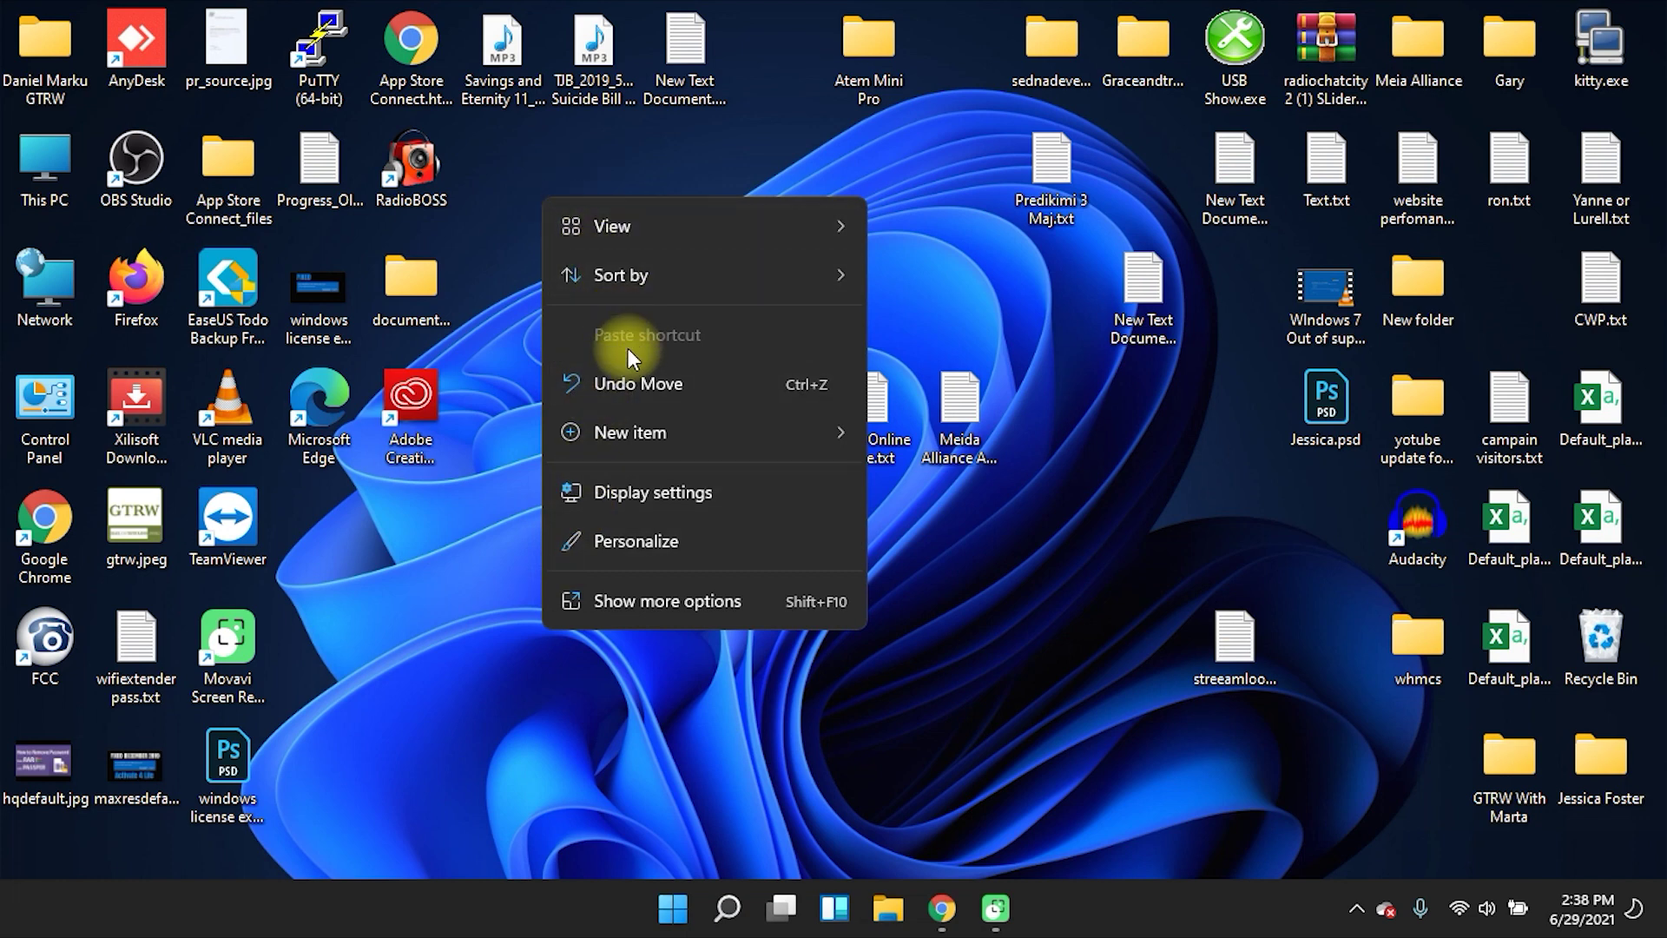
right_click(987, 292)
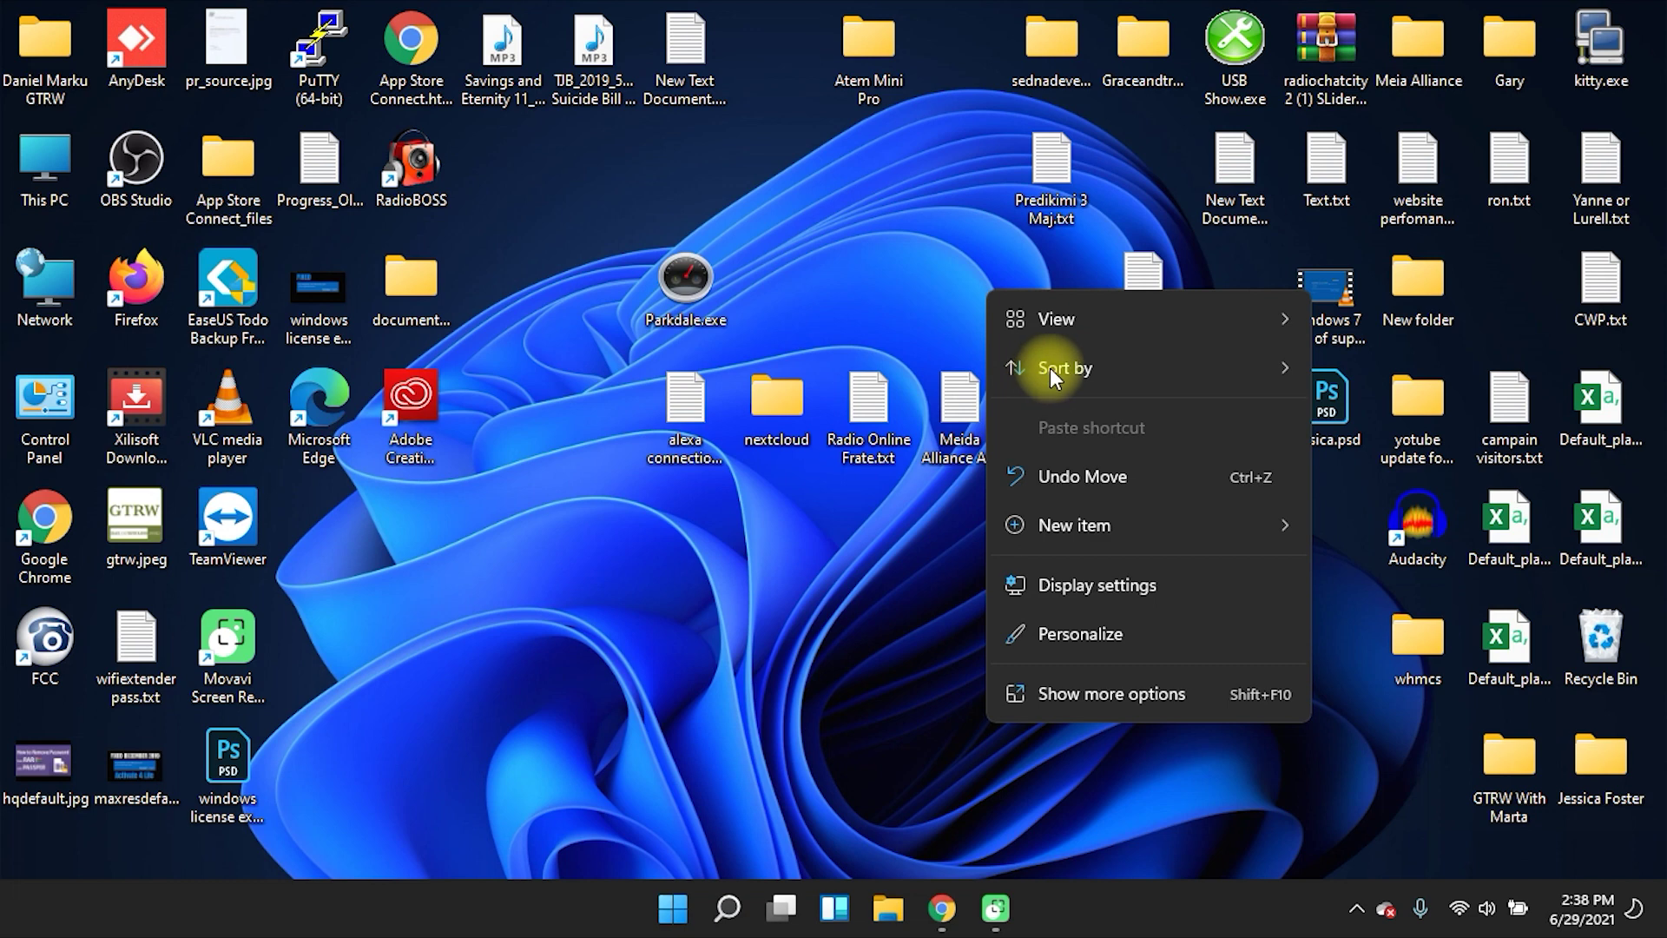
key("Escape")
Choose Personalize from the desktop context menu
right_click(661, 180)
mouse_move(729, 207)
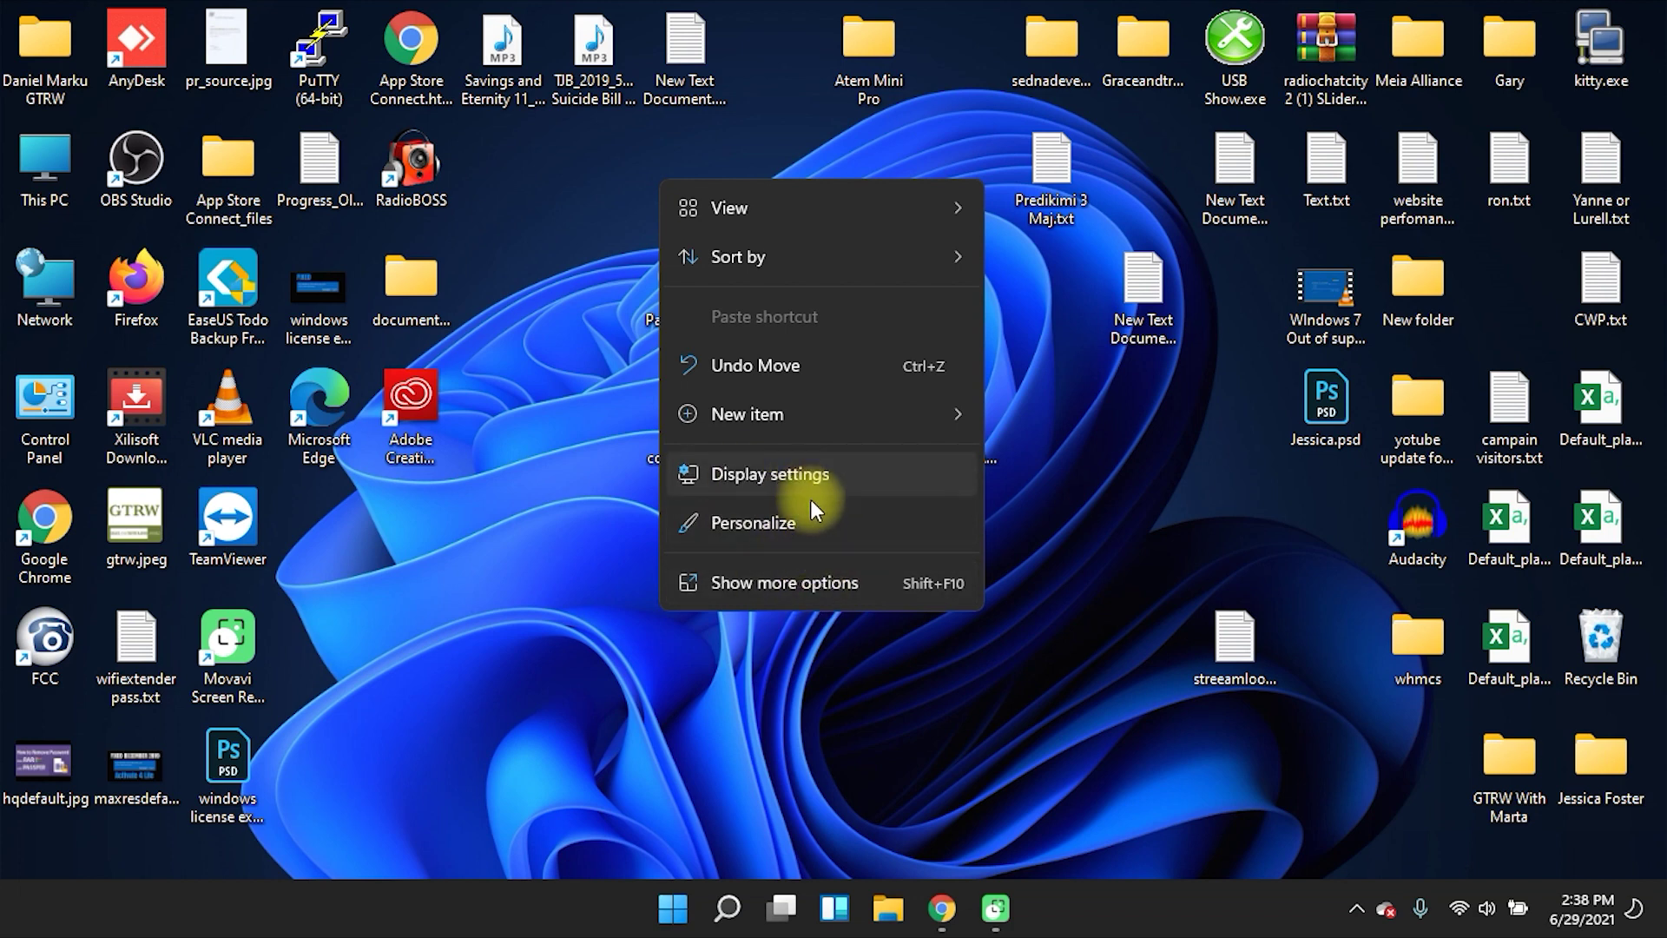
left_click(748, 524)
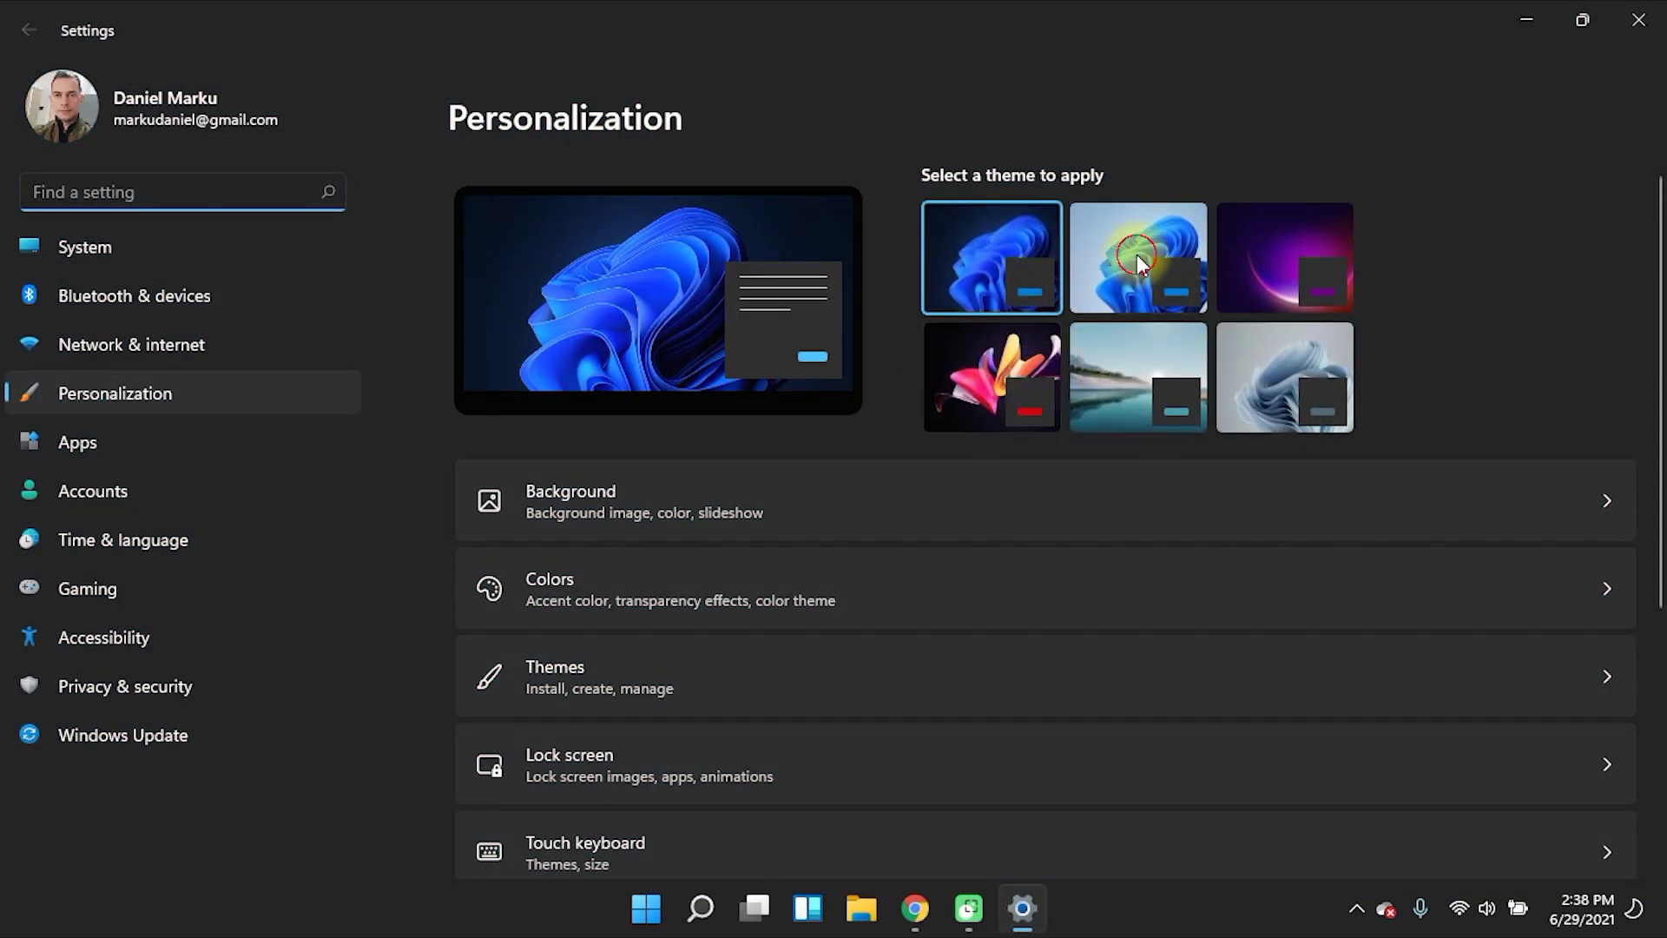
Apply the light Windows theme, close Settings, and check the desktop's Sort by options
left_click(1137, 254)
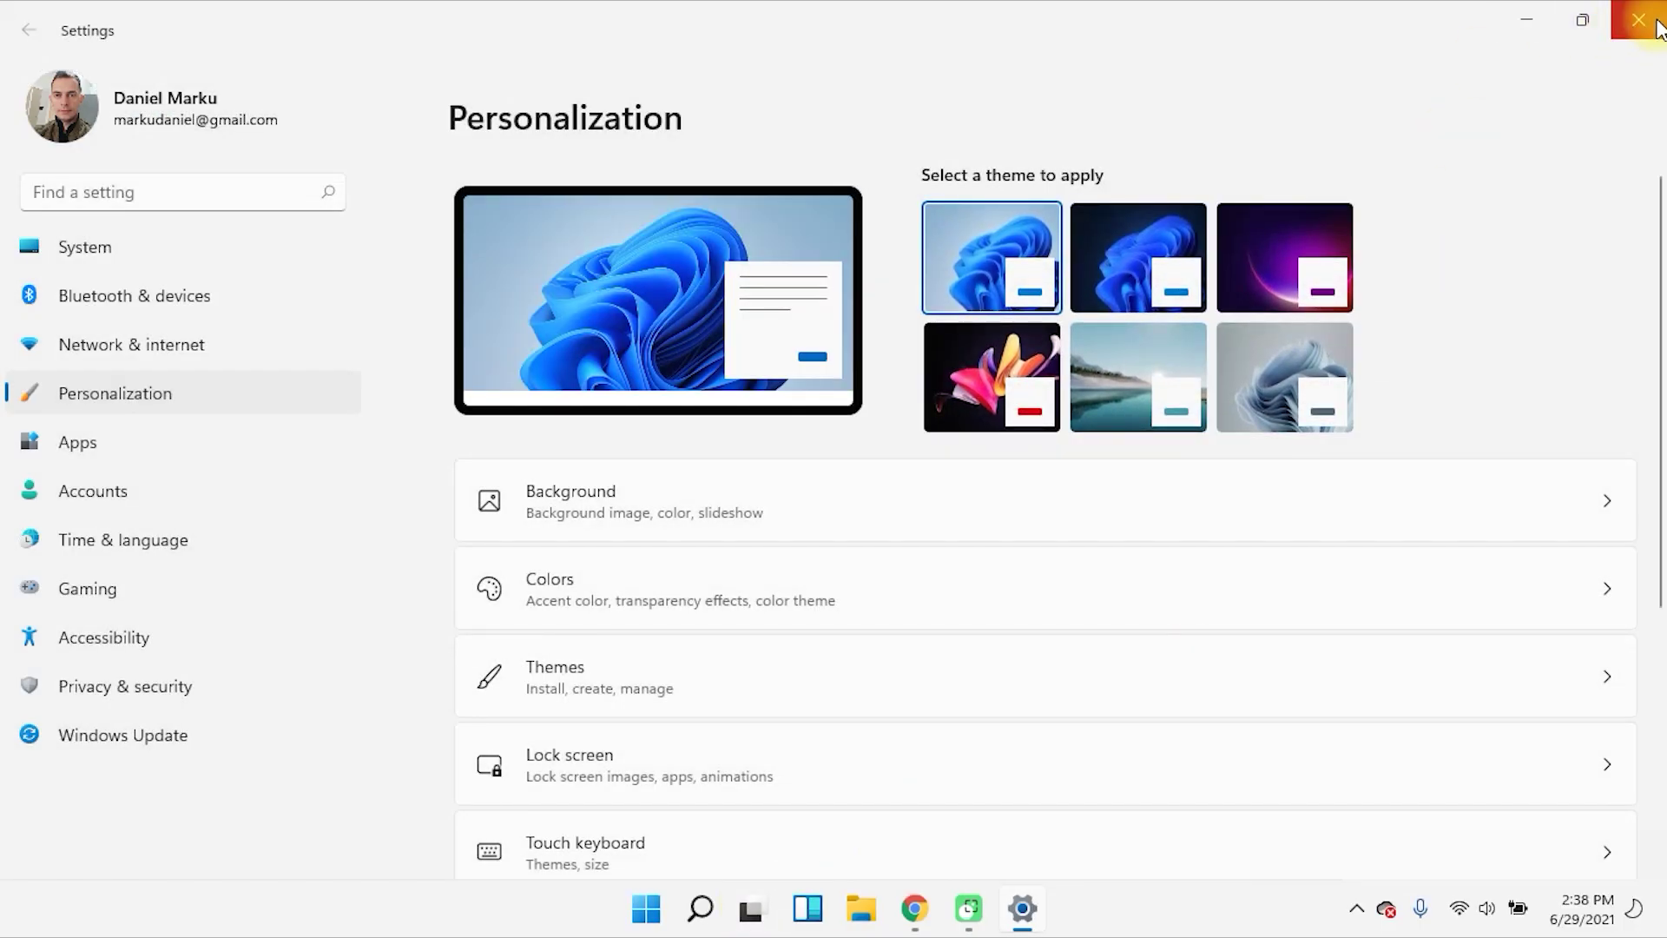
left_click(1657, 24)
right_click(805, 210)
left_click(893, 285)
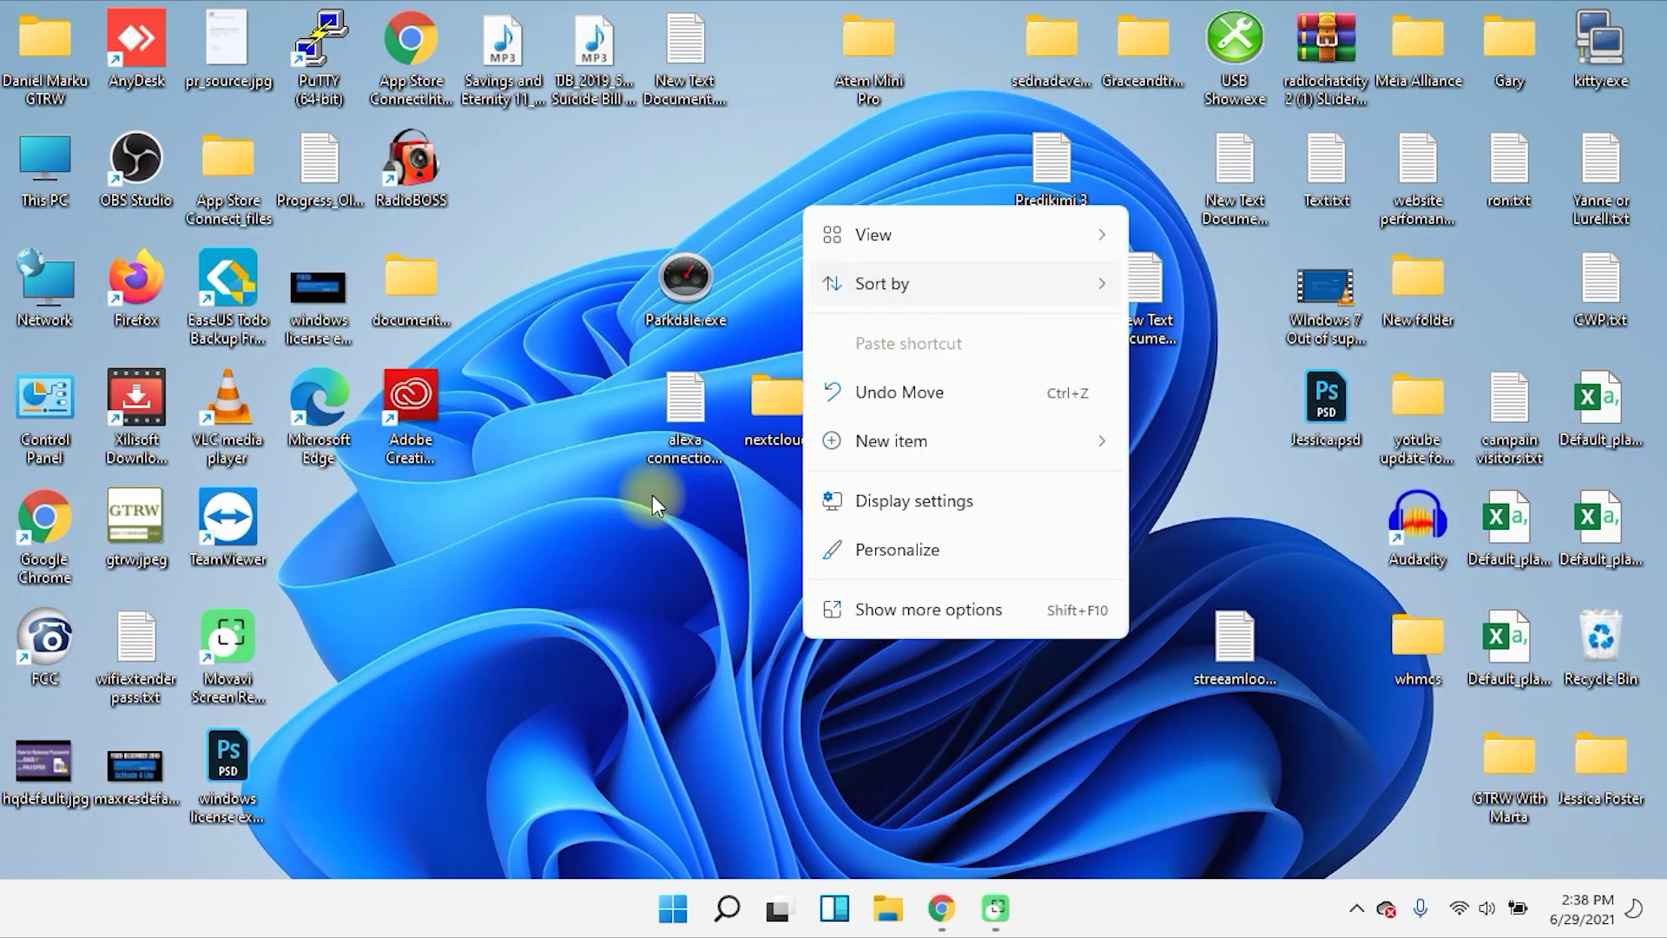
left_click(1238, 565)
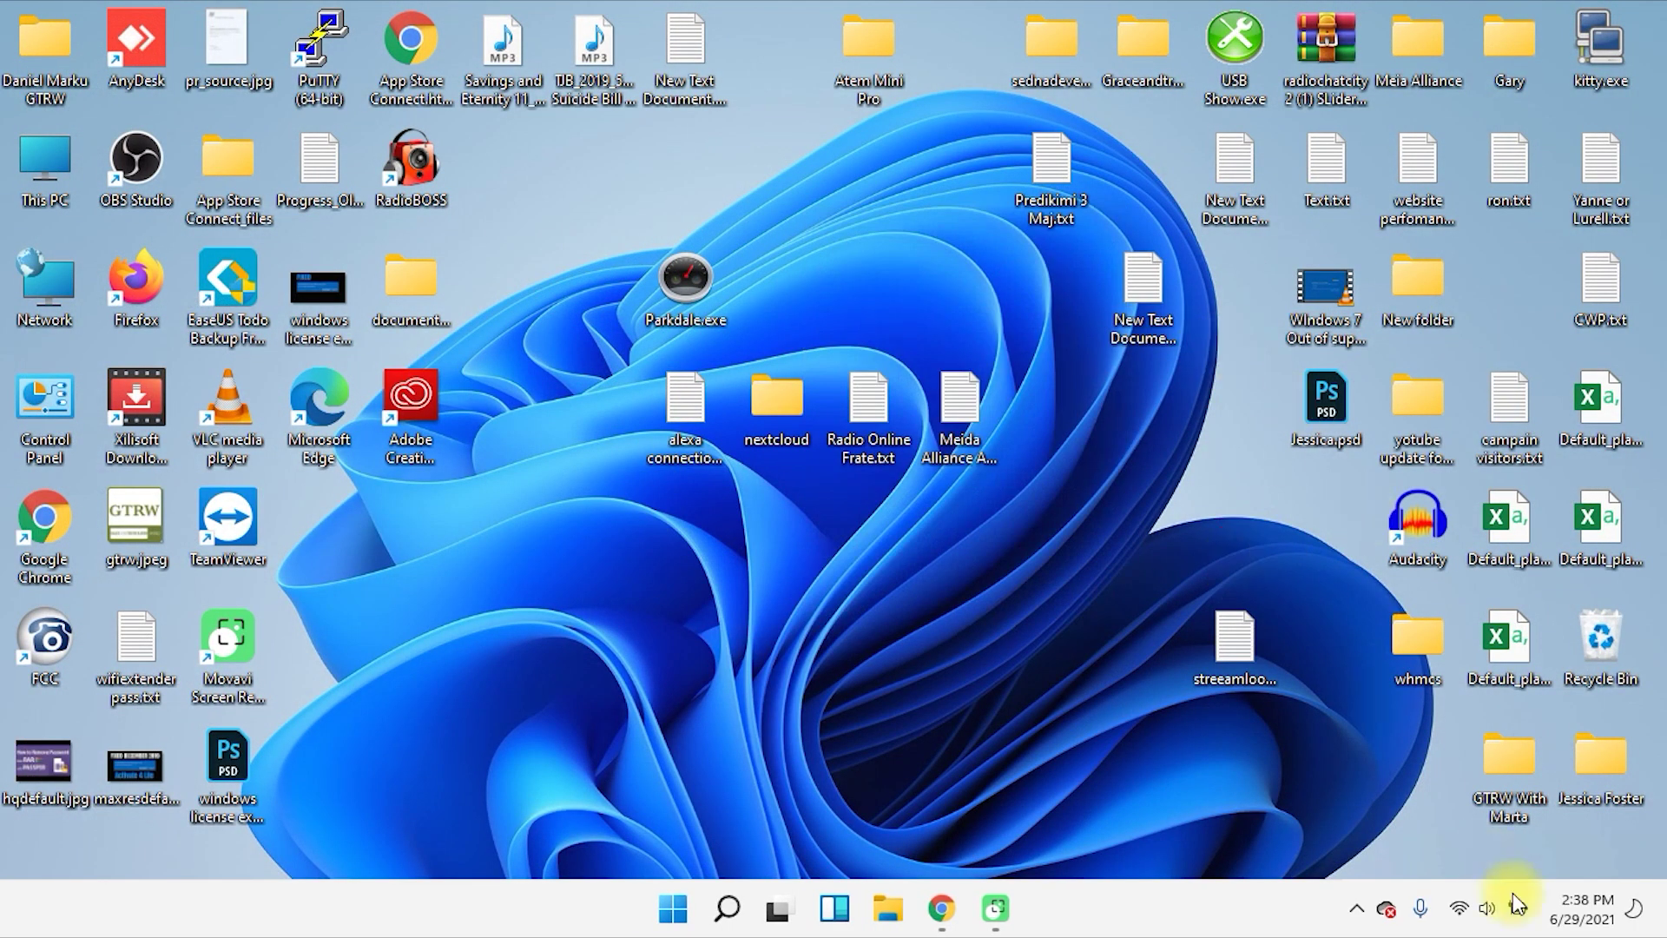
From the Start menu, install the pinned Instagram and Twitter apps
left_click(674, 912)
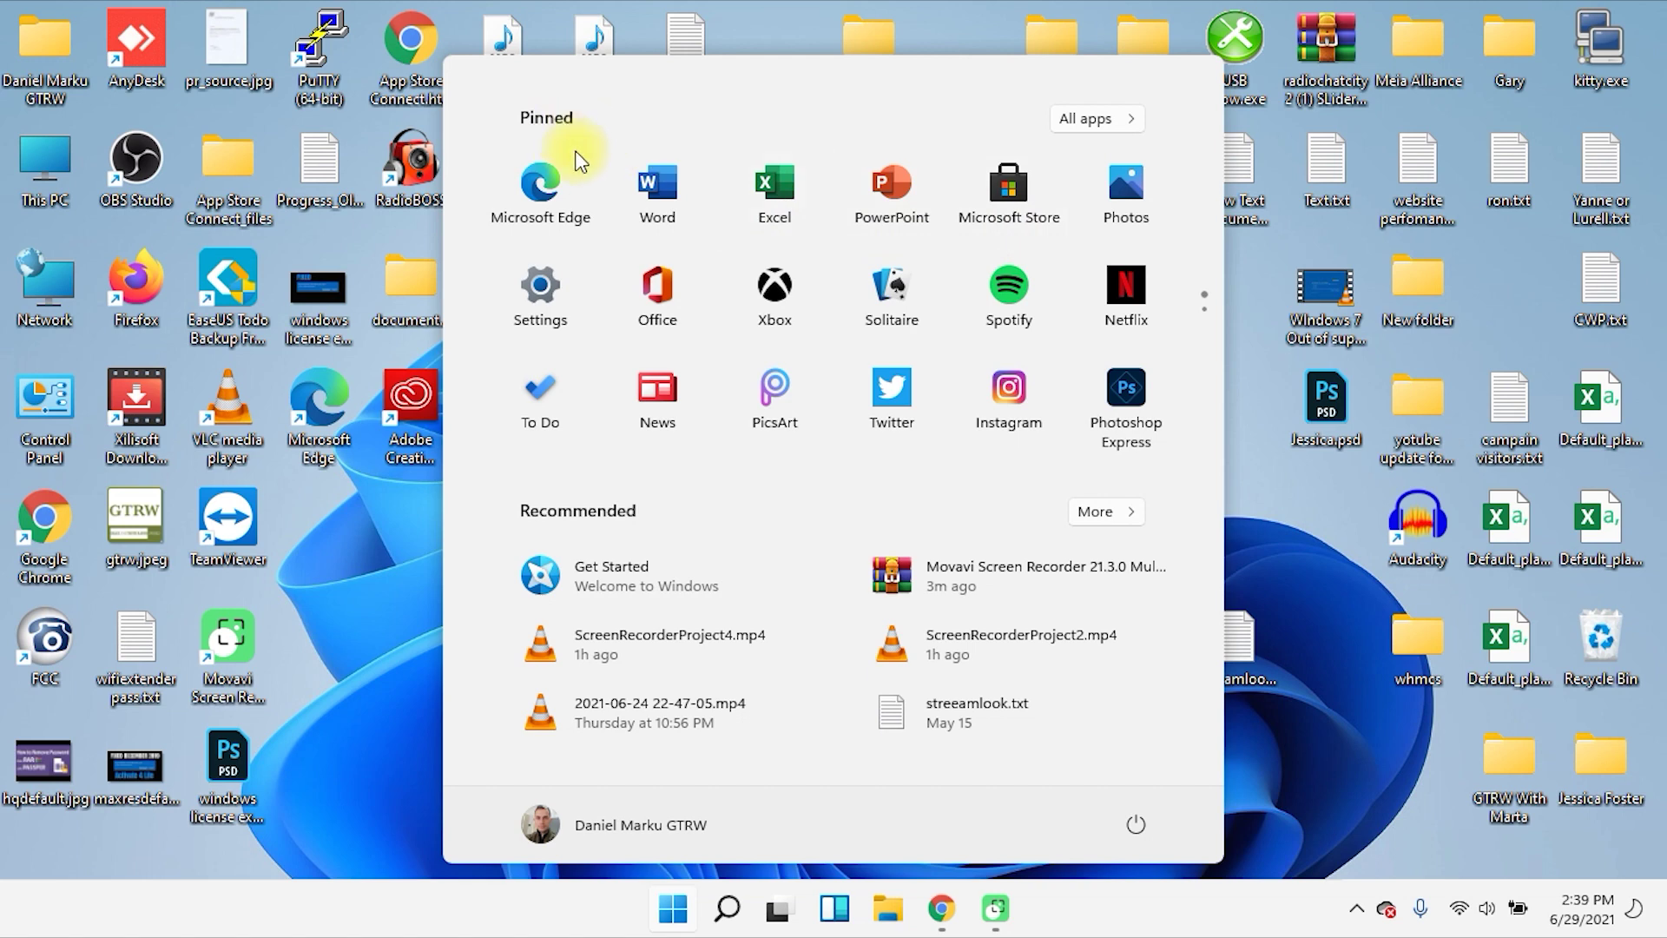
scroll(1031, 334, "down", 2)
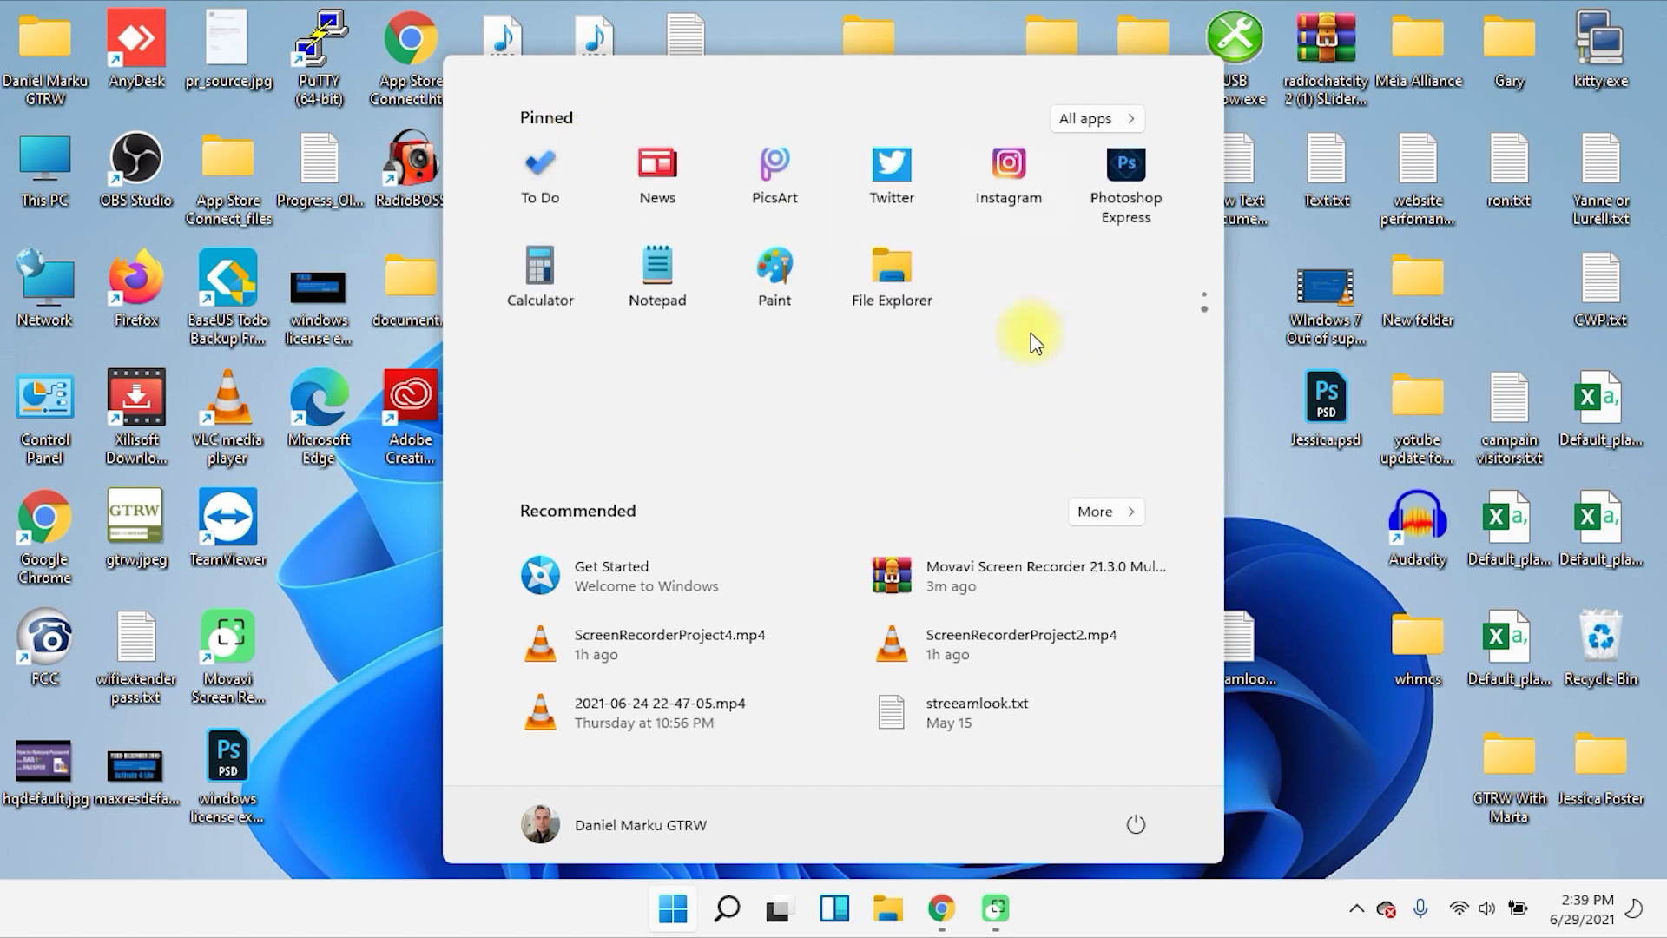
scroll(1032, 331, "up", 2)
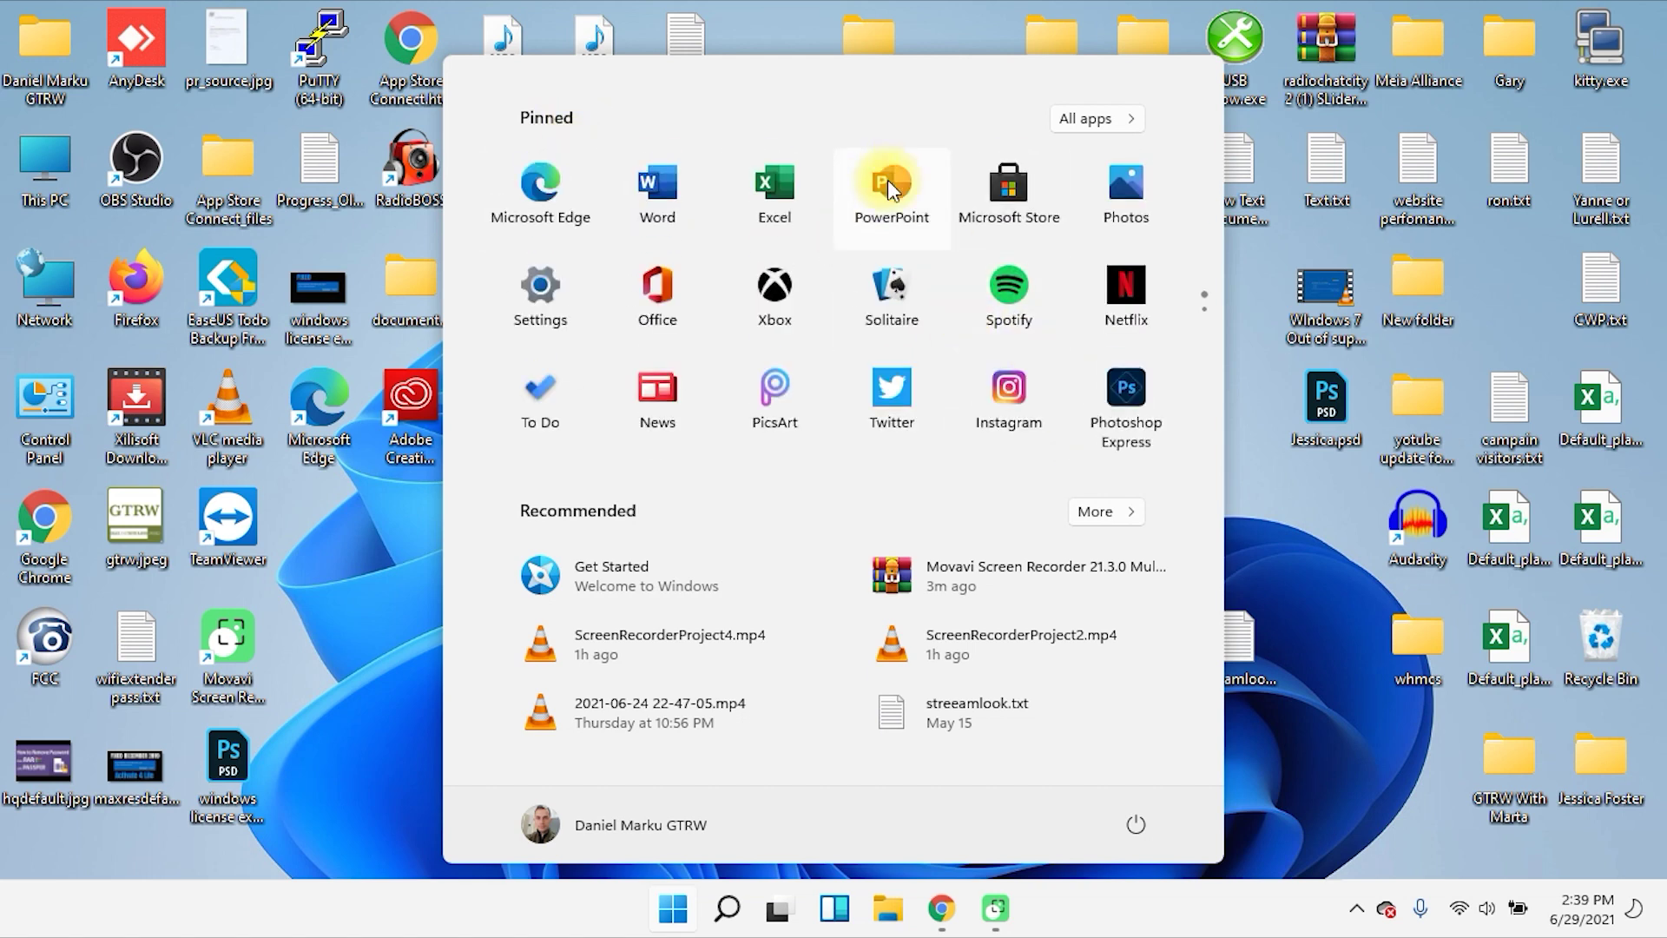
left_click(1005, 402)
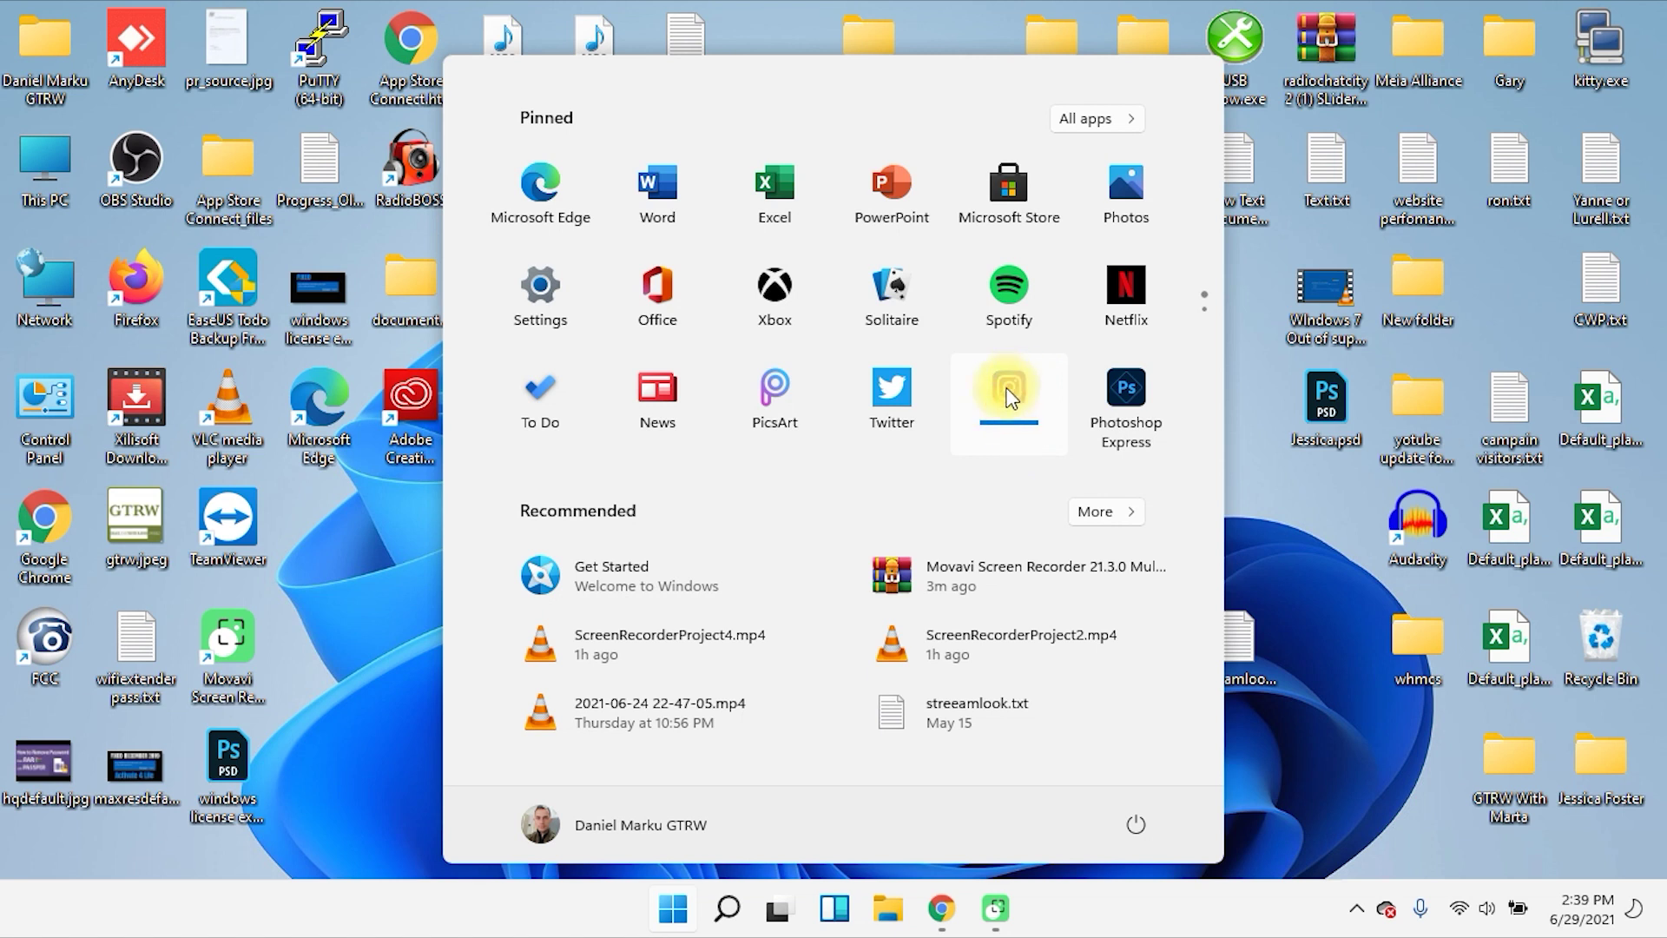
left_click(897, 401)
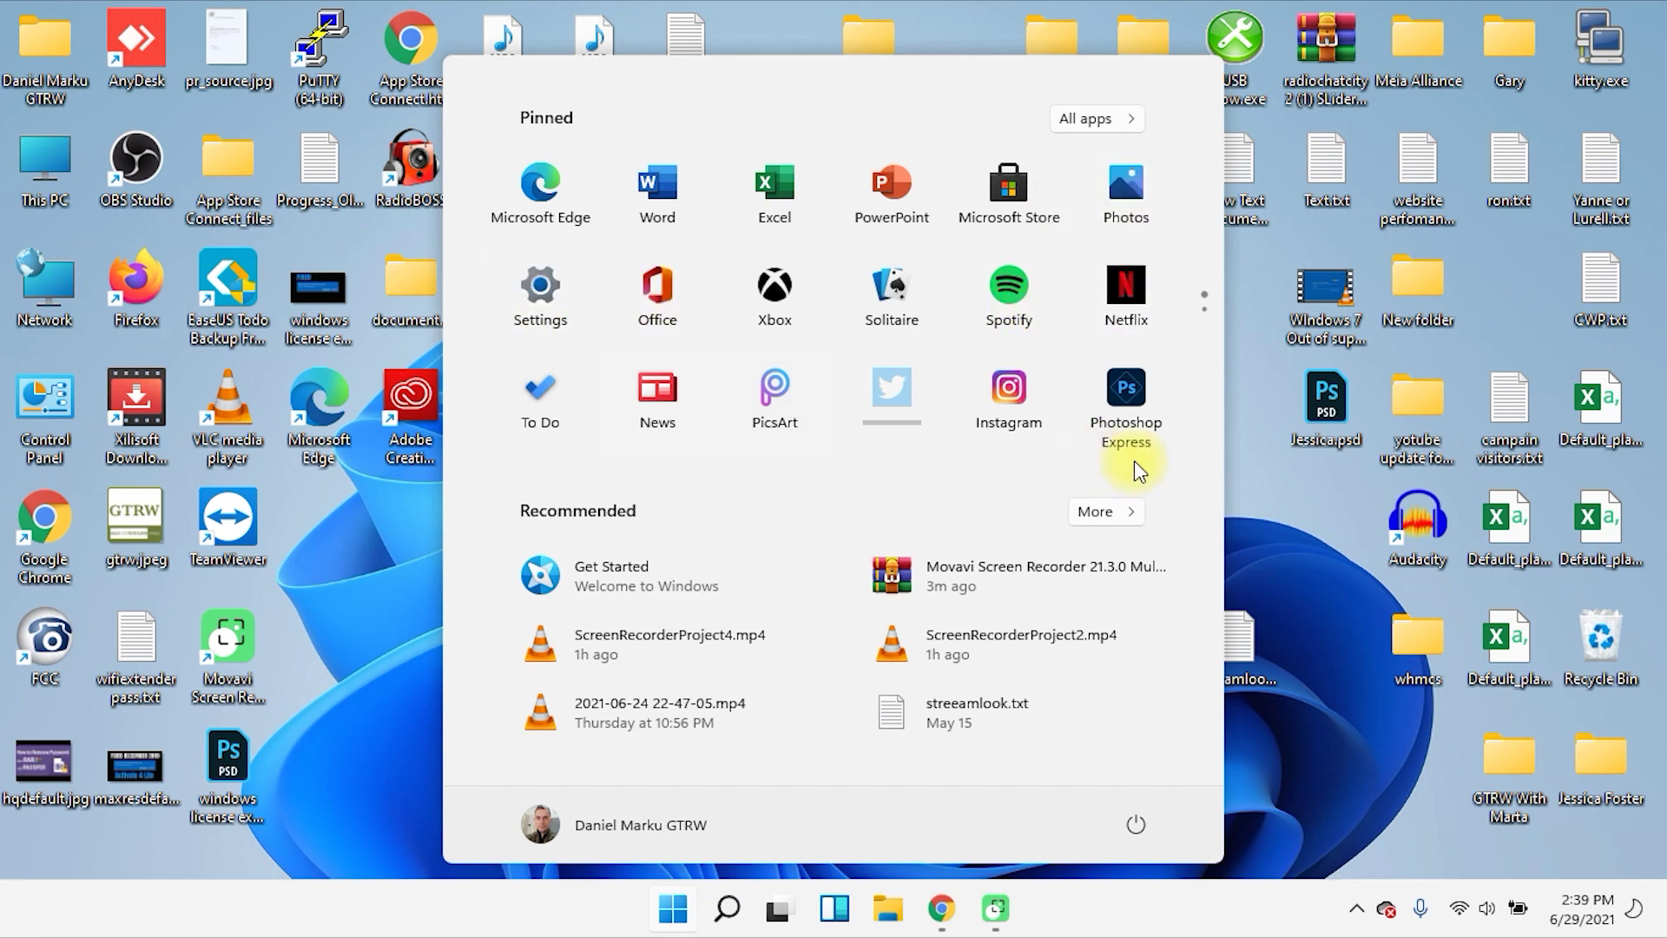
Launch Instagram to its login page, close it, and bring Start back up
left_click(1008, 391)
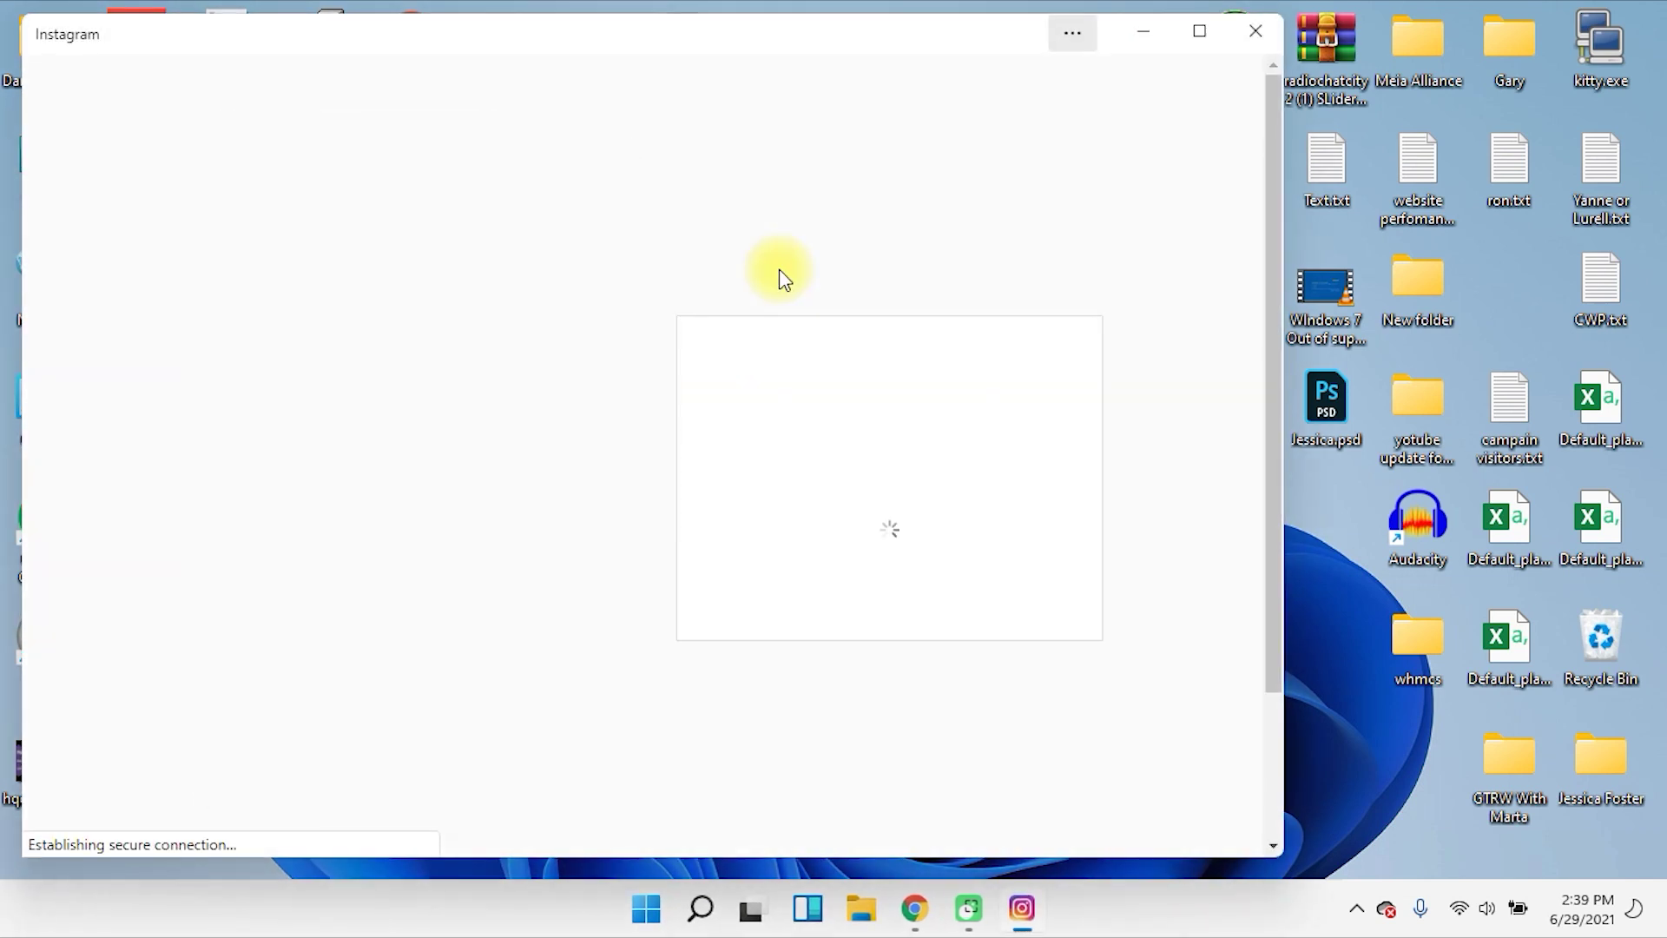
left_click(871, 300)
scroll(1045, 630, "down", 3)
scroll(1045, 632, "up", 3)
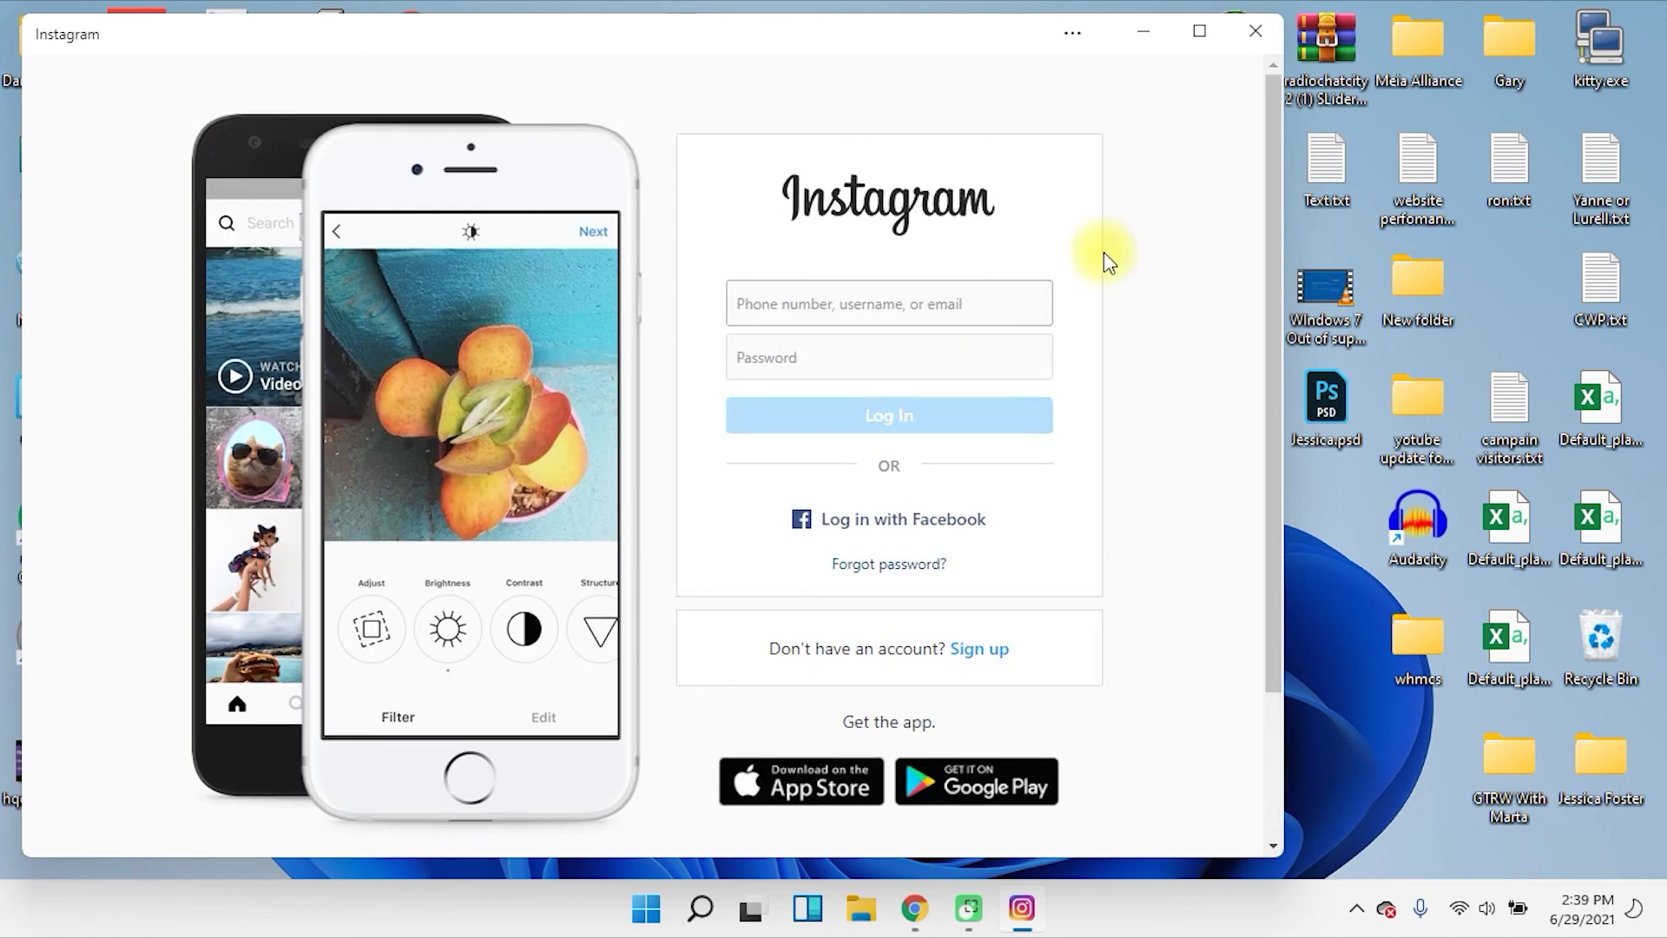
left_click(1256, 35)
key("super")
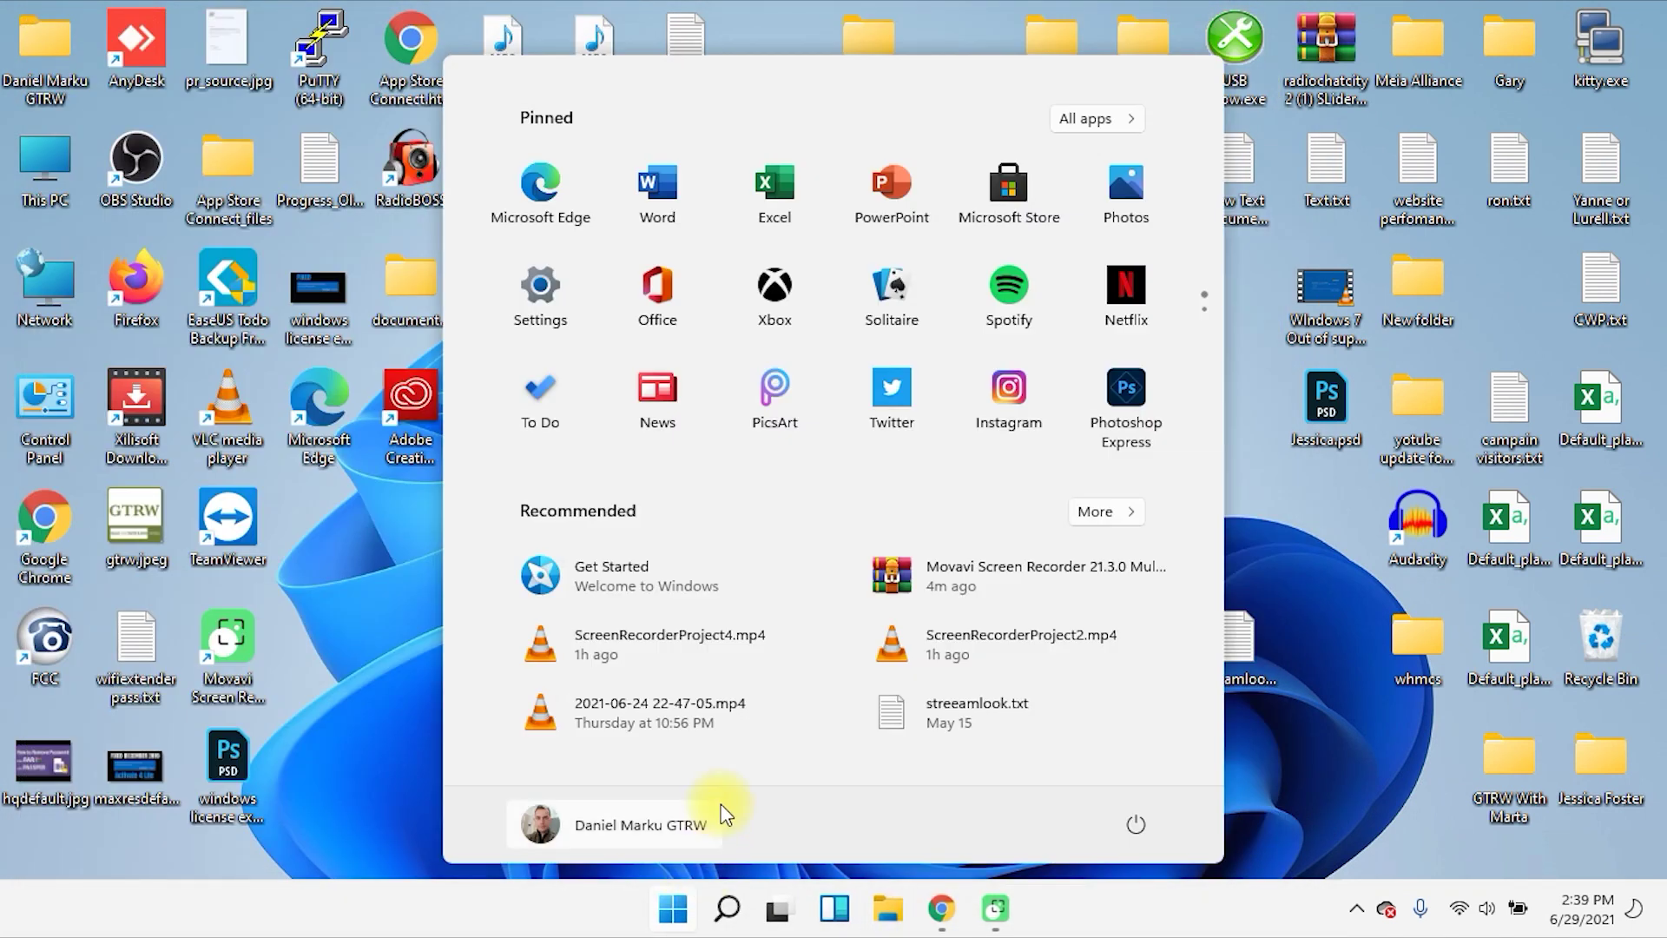
Type 'dsdsds' into Windows Search, then clear the query
left_click(732, 923)
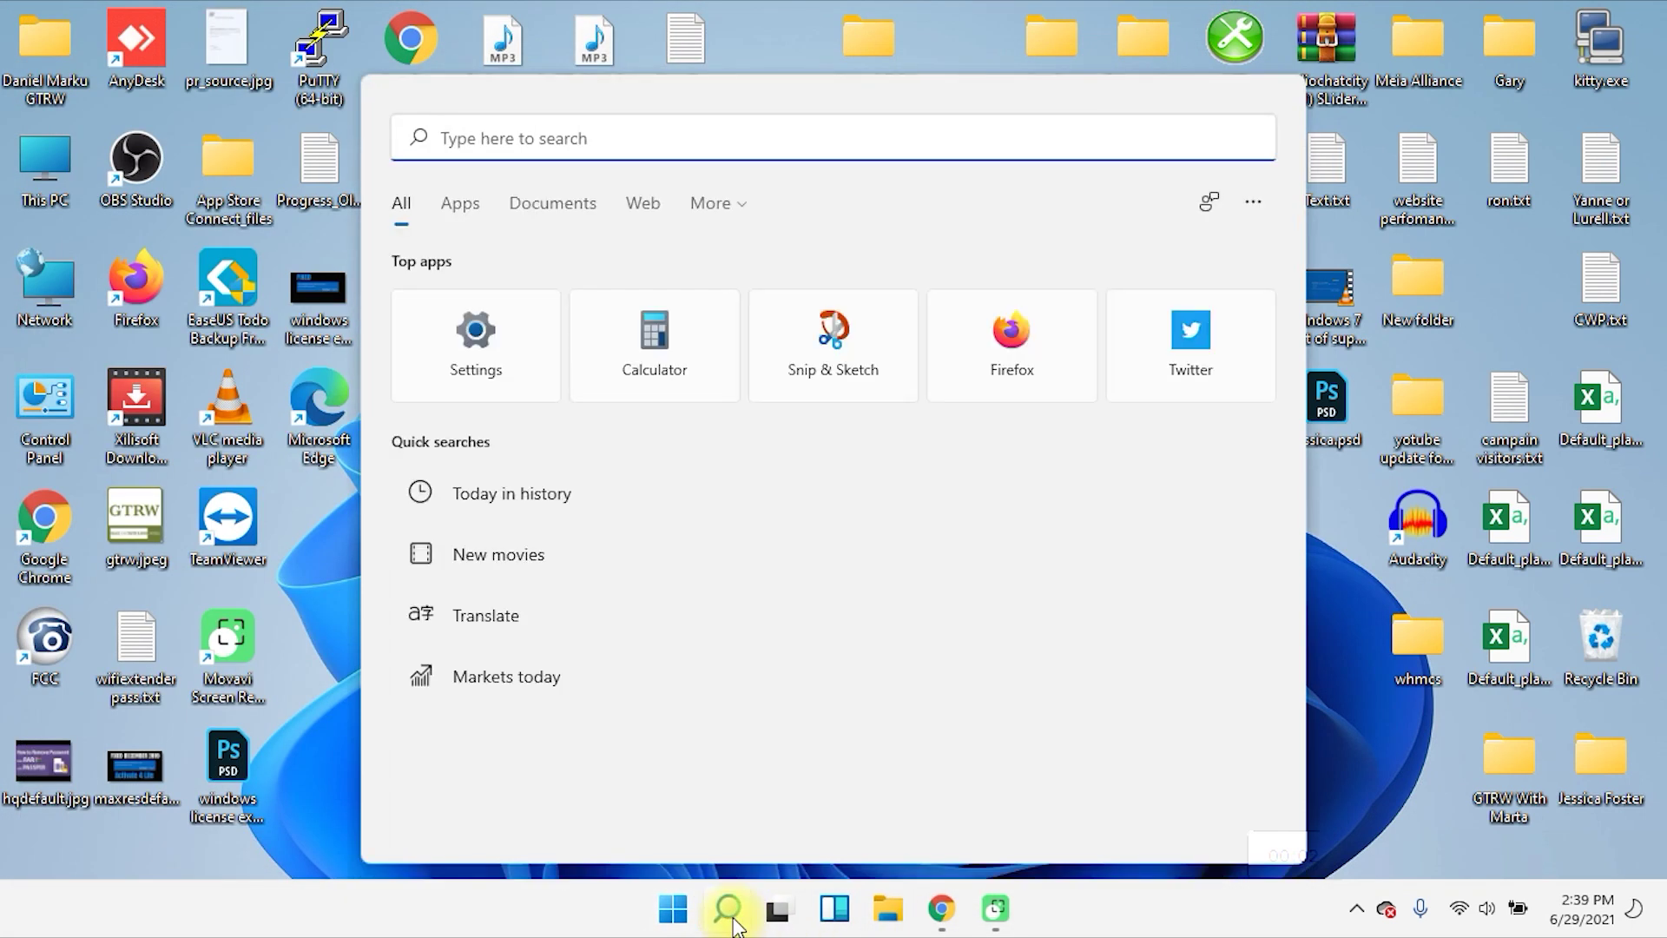
type("dsdsds")
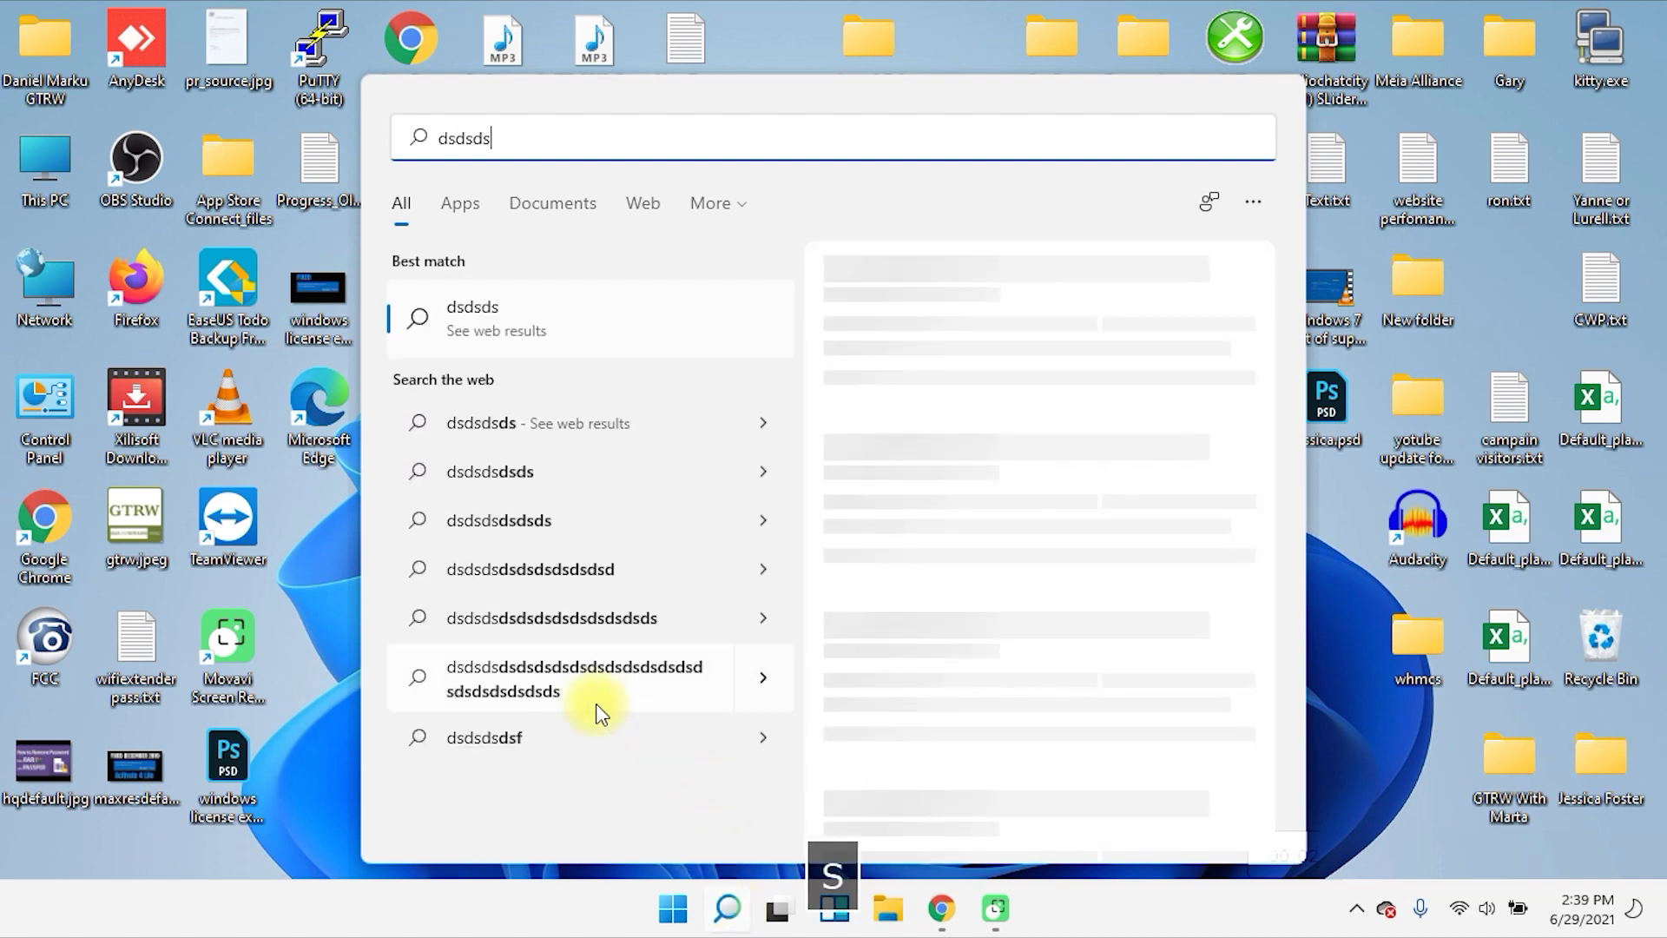
left_click_drag(532, 137, 300, 127)
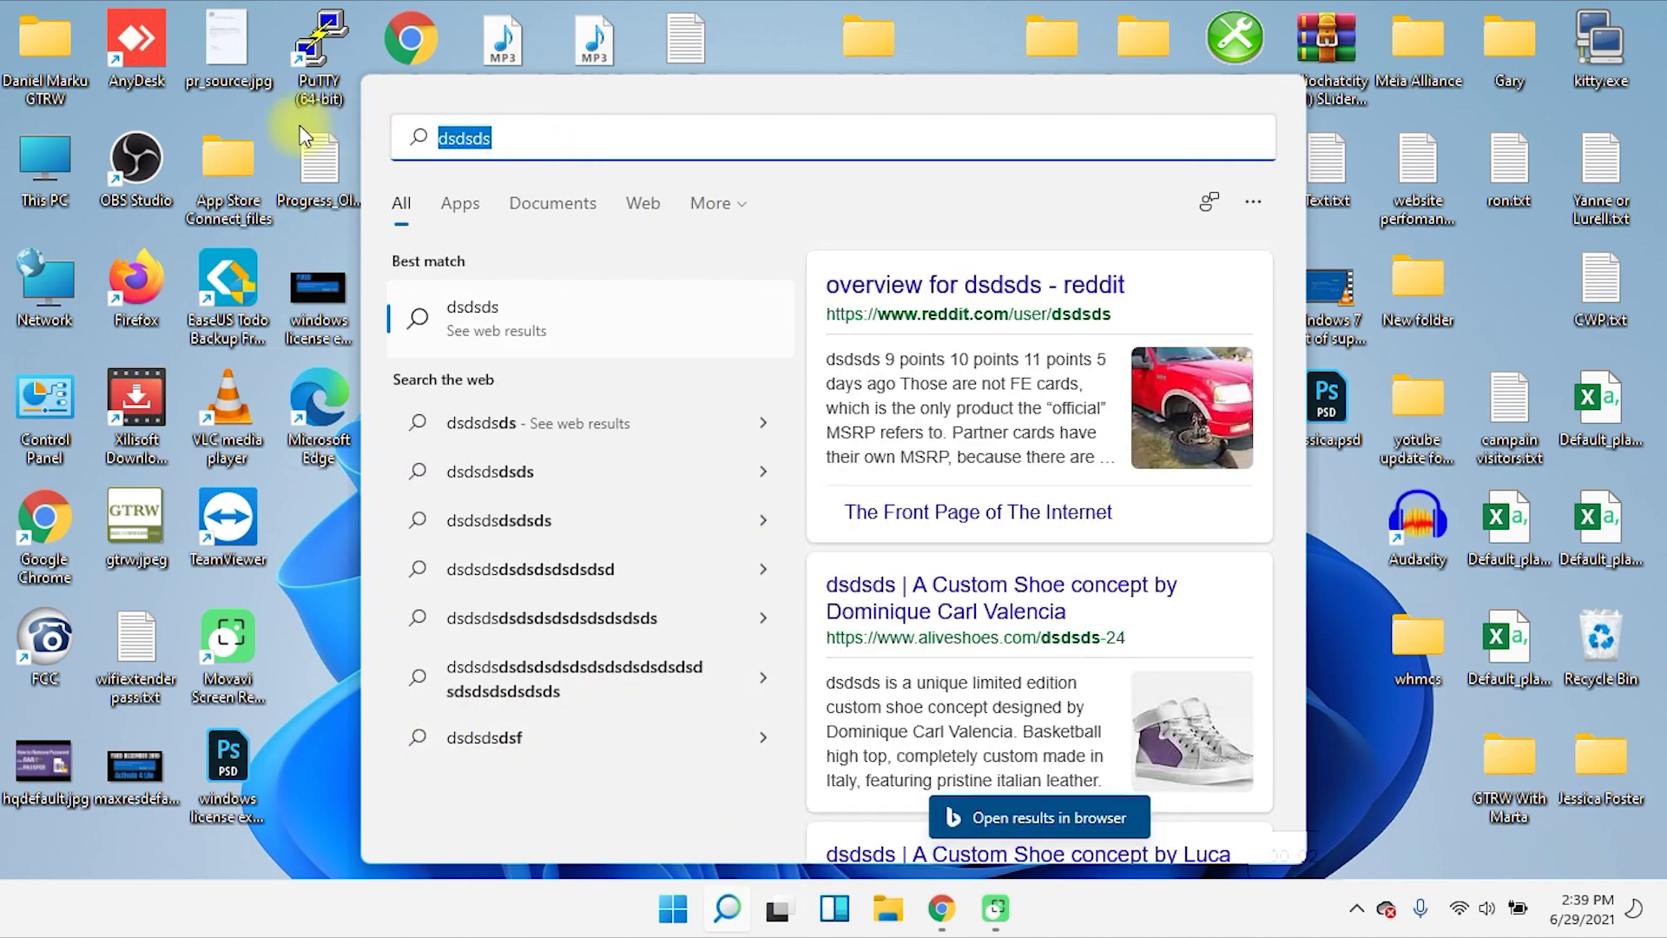
key("BackSpace")
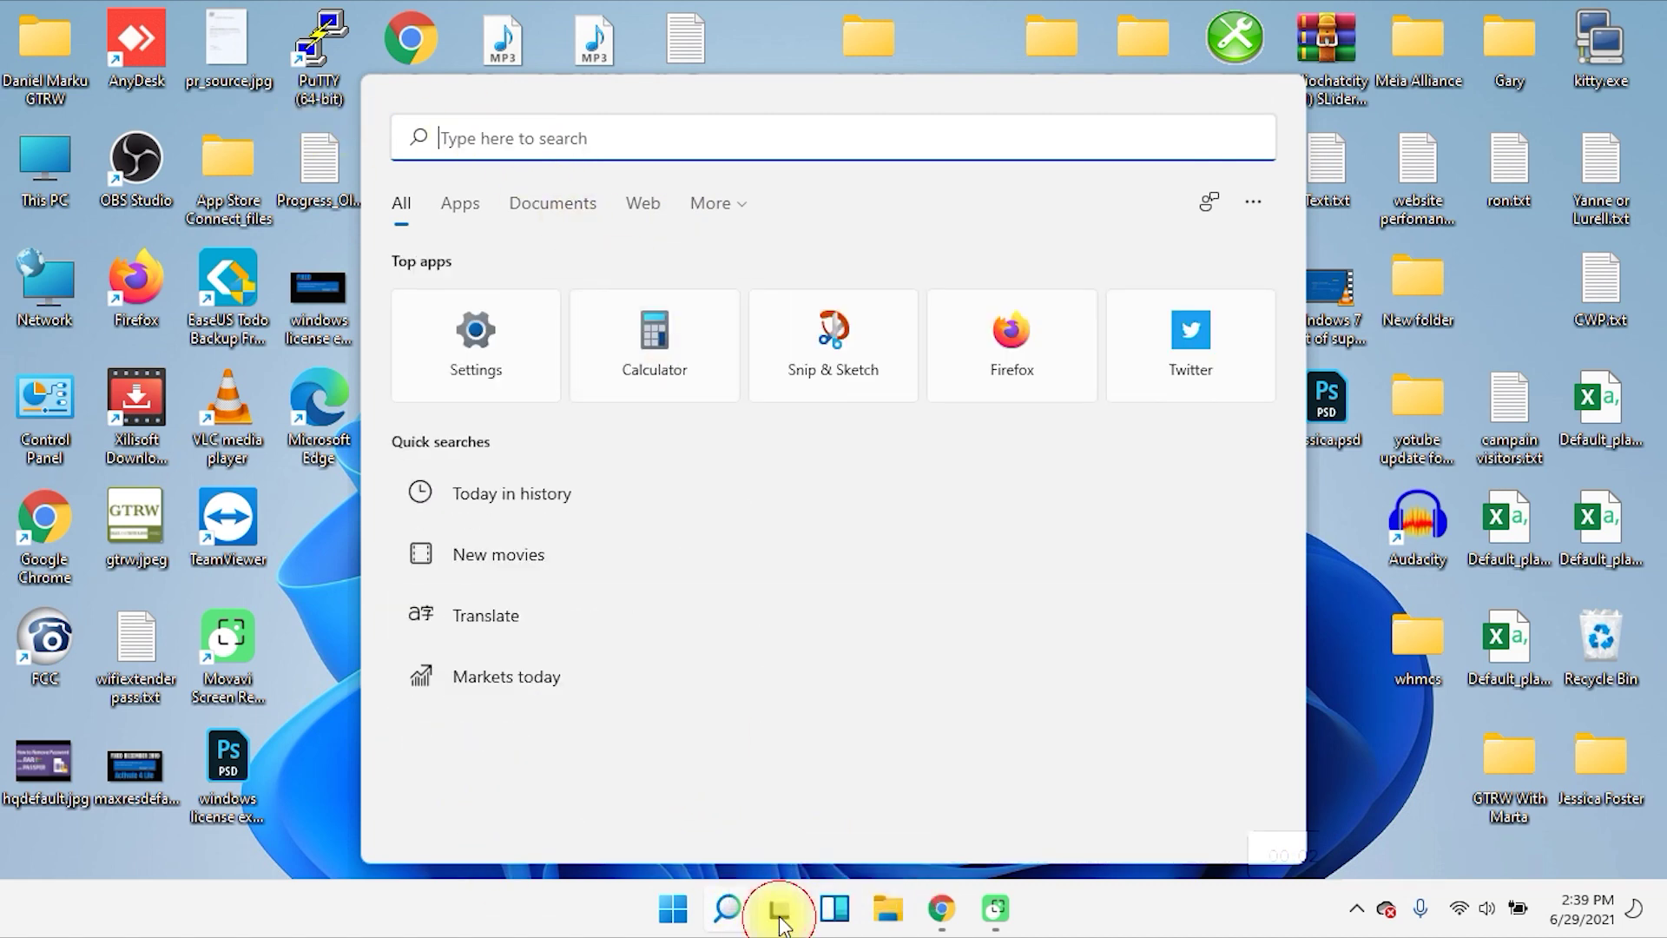
In Task View, add Desktops 2, 3 and 4, then return to Desktop 1
left_click(778, 912)
left_click(778, 911)
left_click(778, 911)
left_click(920, 762)
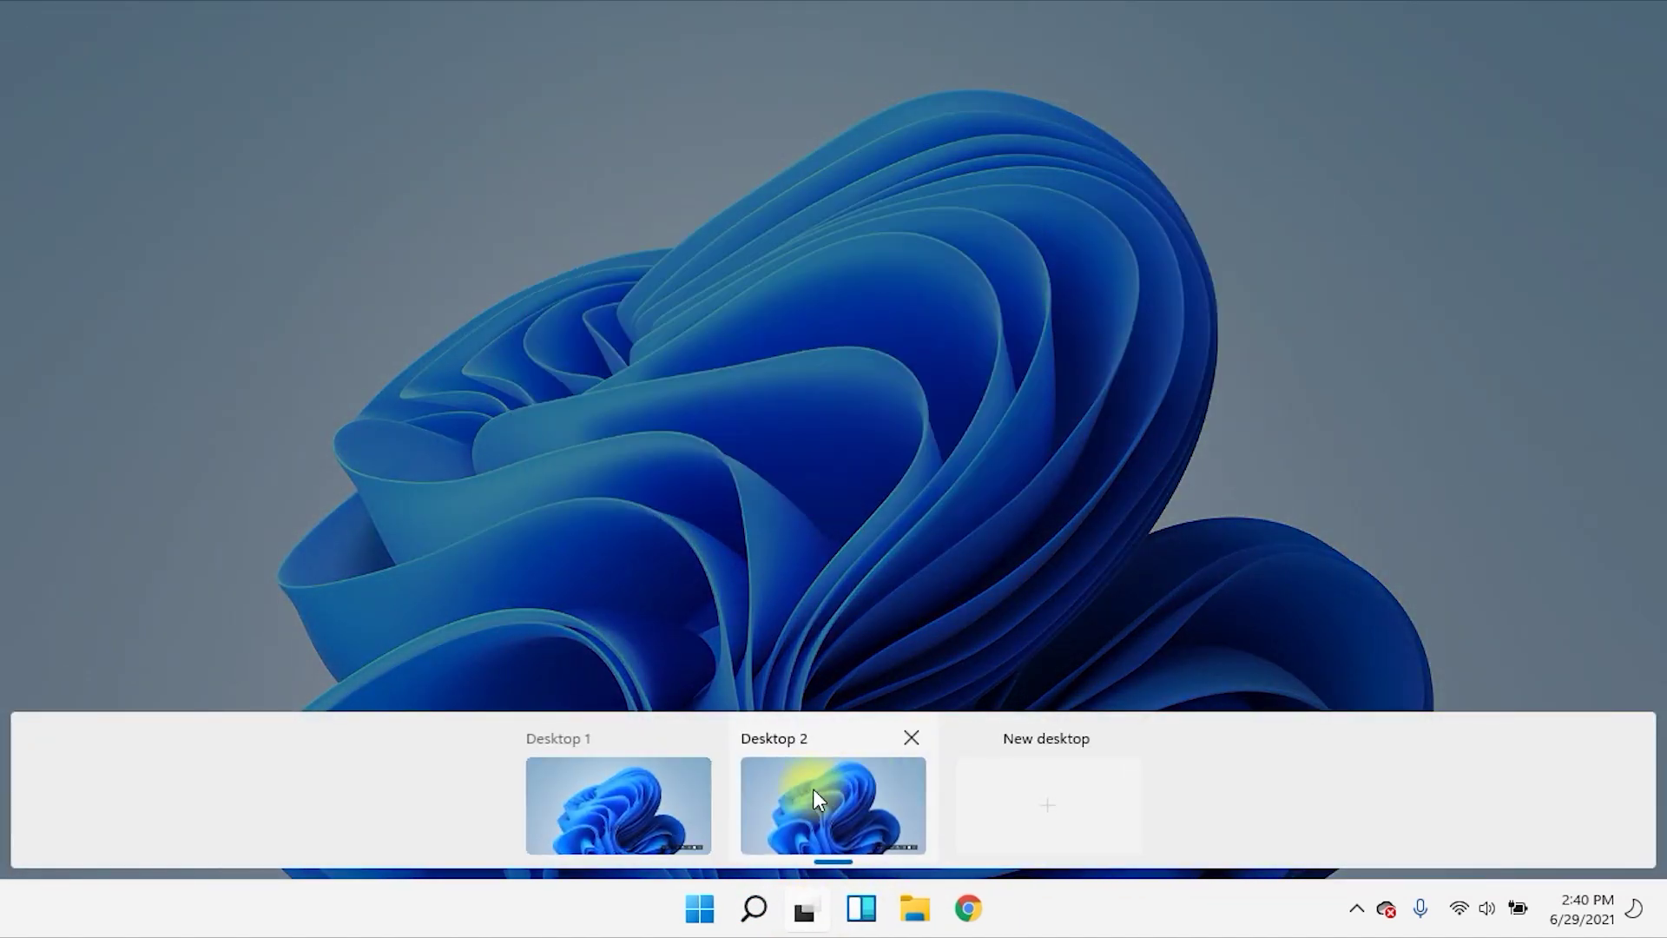
left_click(1046, 787)
left_click(1129, 779)
left_click(491, 804)
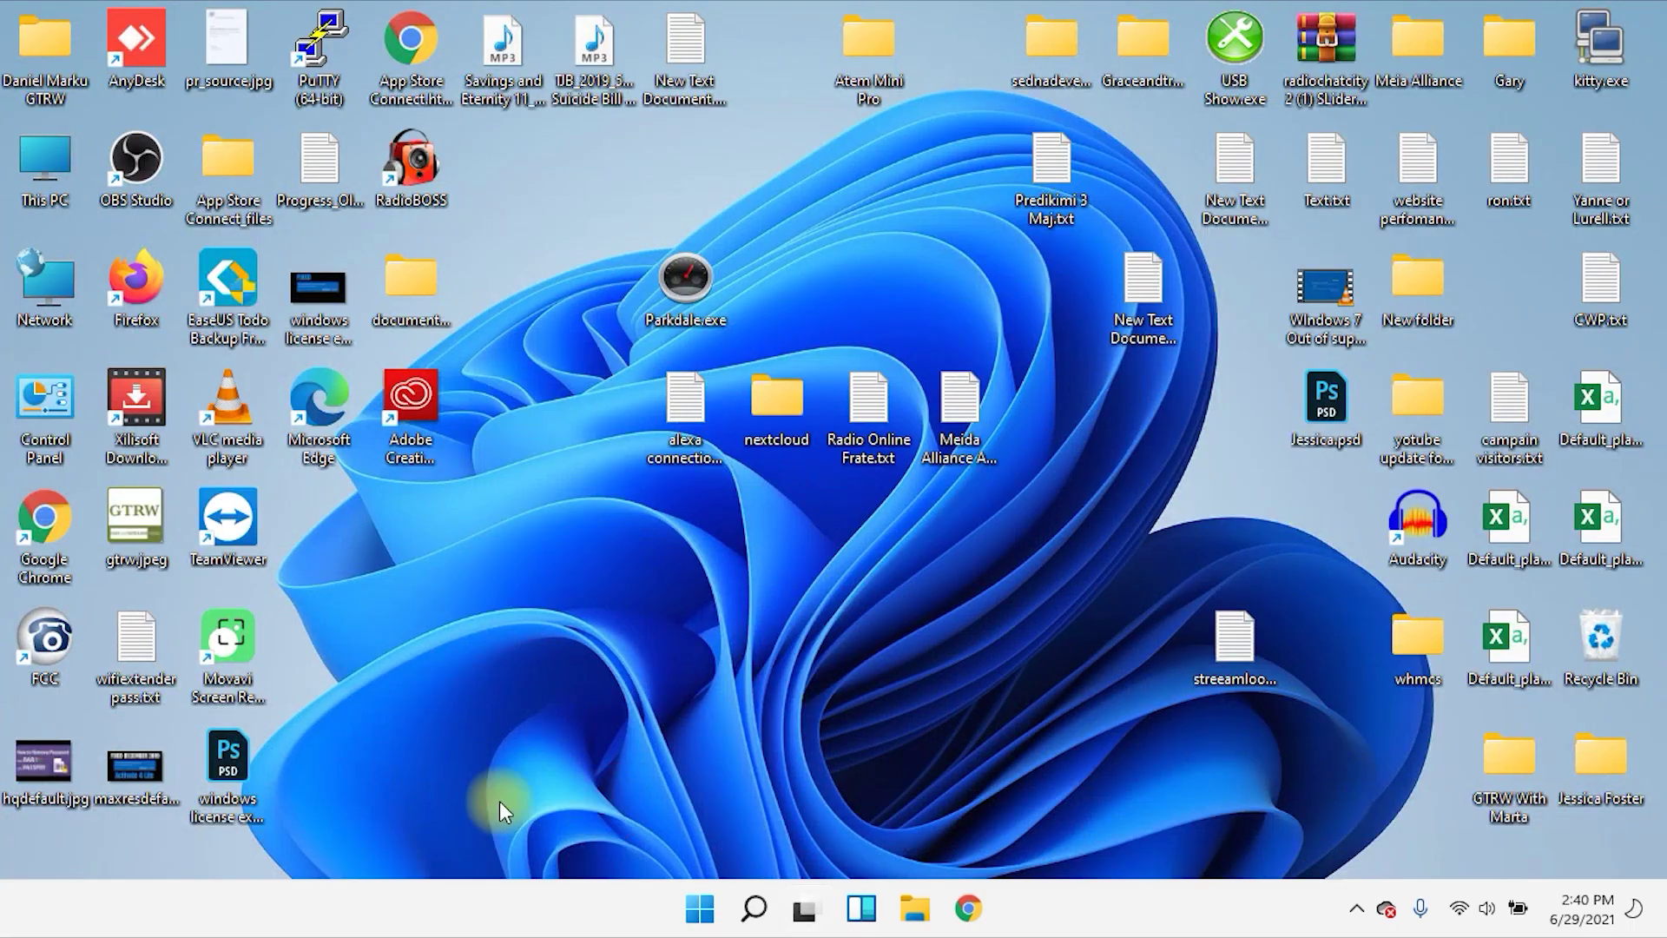
Remove Desktops 4, 3 and 2, leaving only Desktop 1
left_click(804, 908)
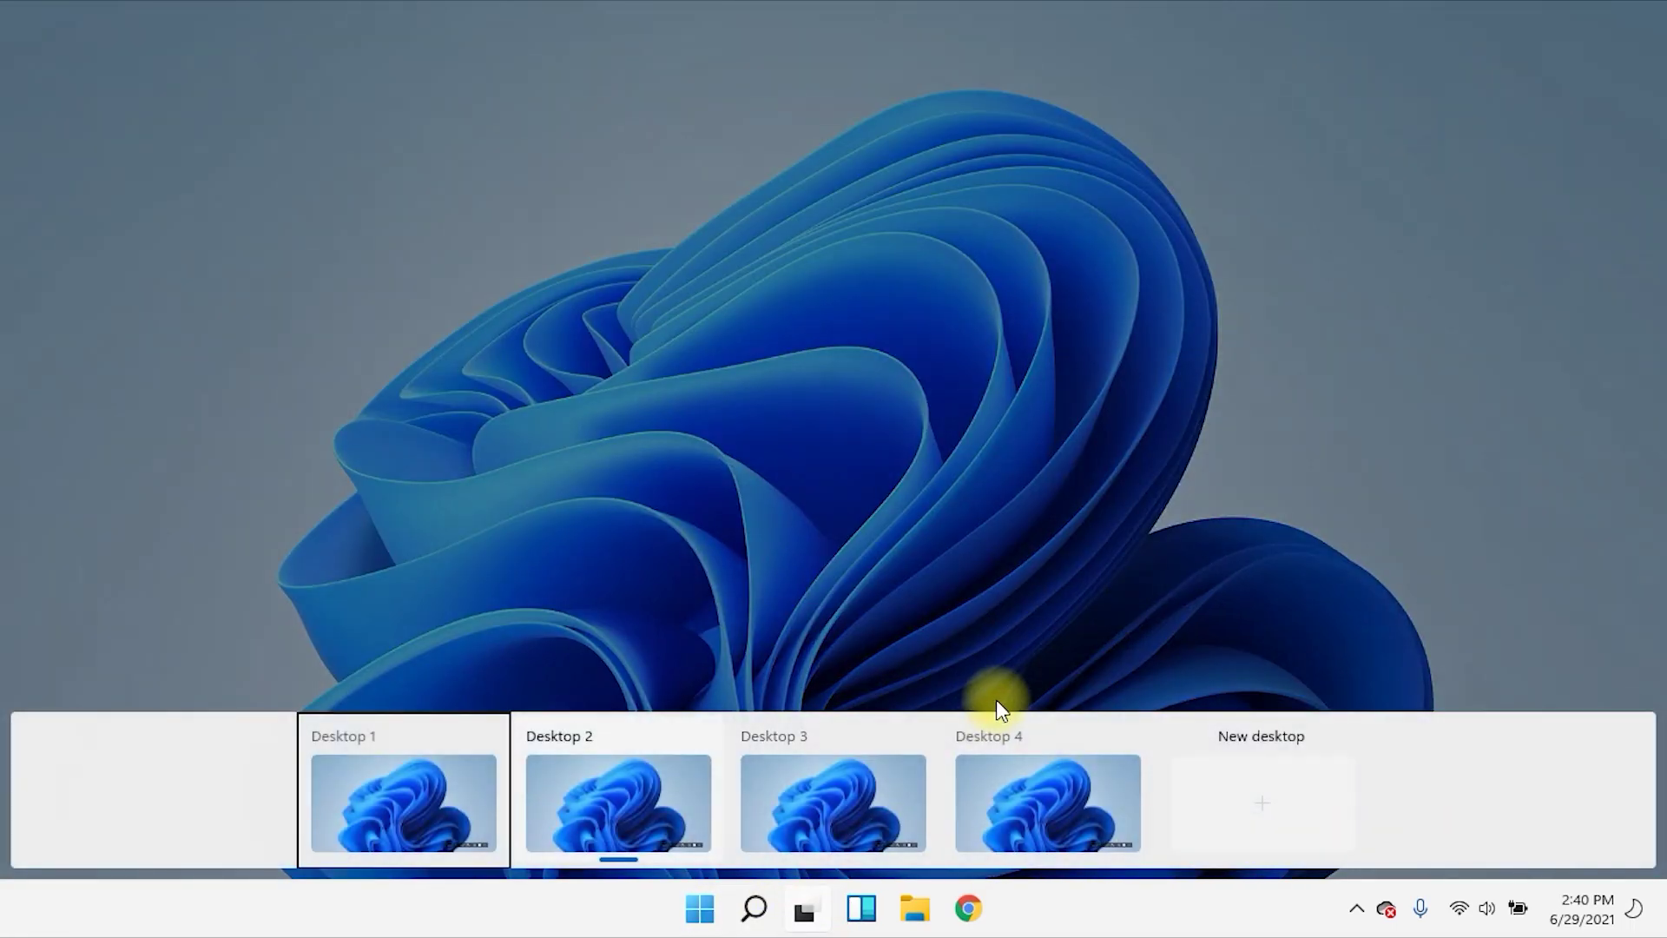
left_click(1126, 735)
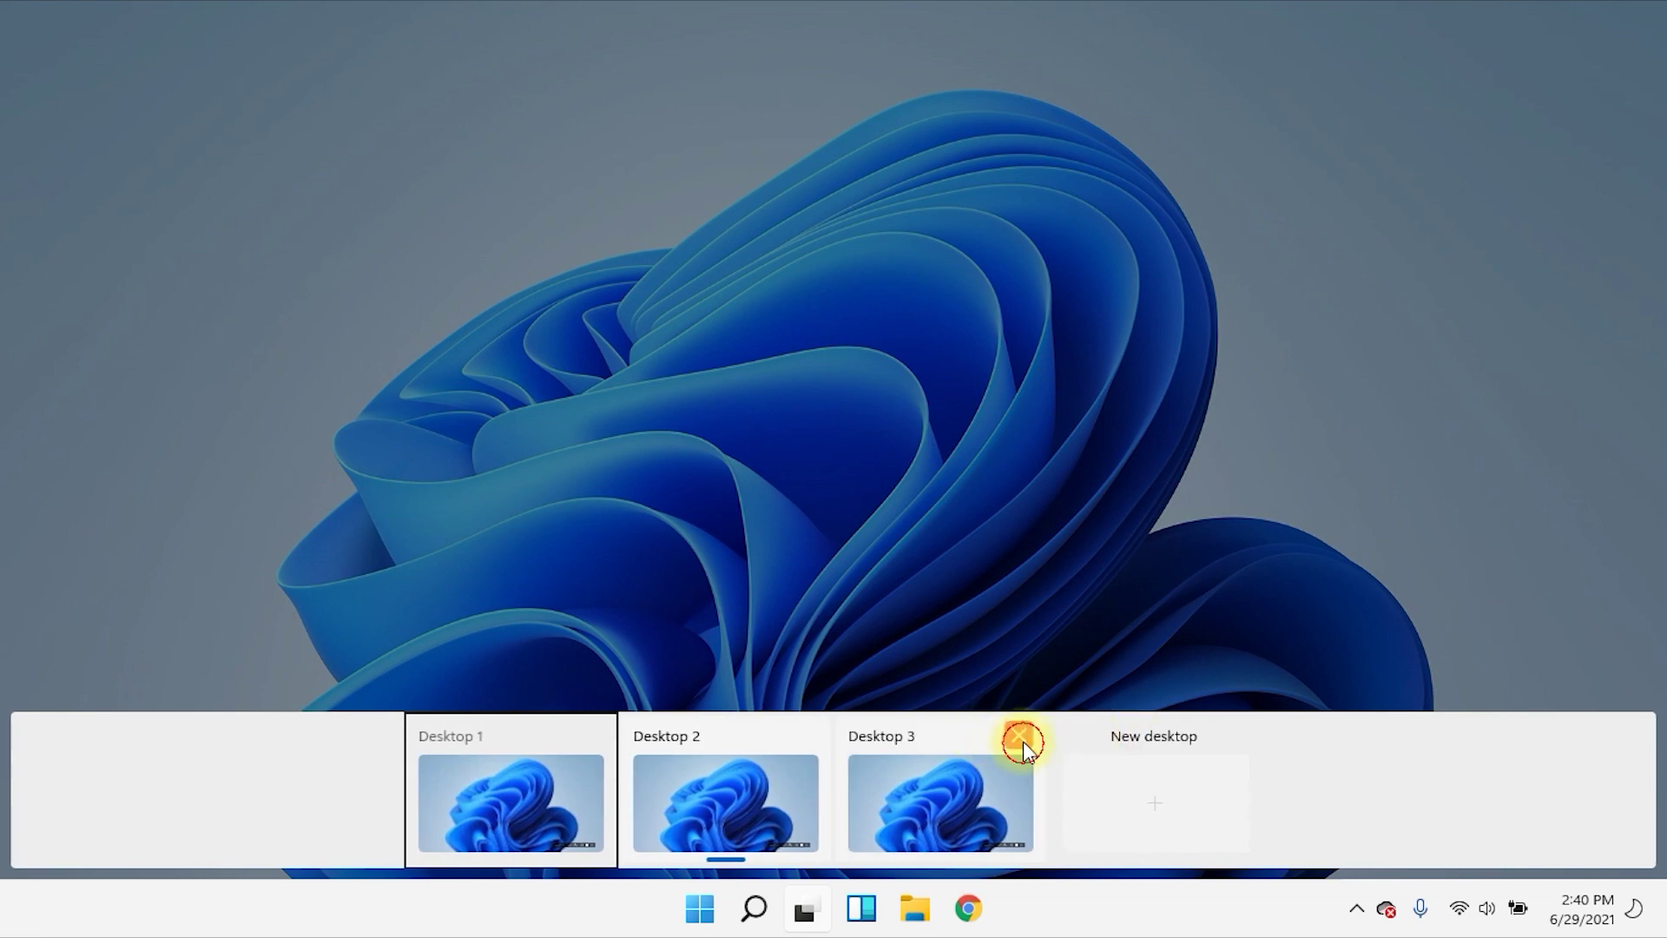
left_click(1023, 745)
left_click(906, 736)
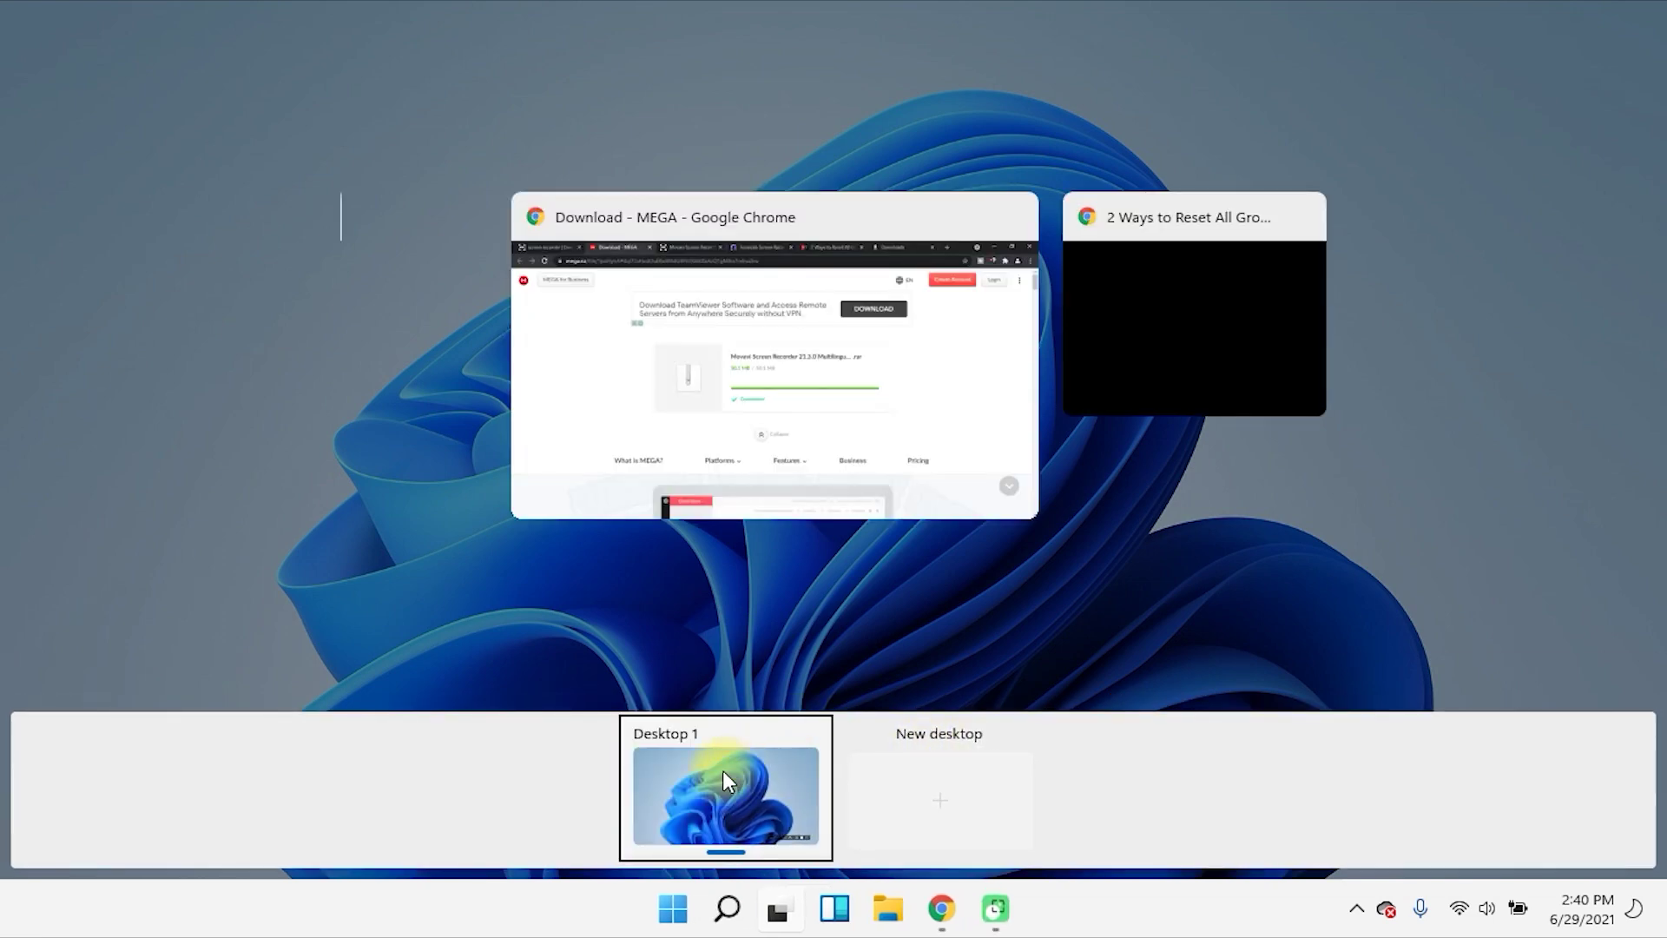
left_click(724, 769)
Scroll through the Widgets news feed, dismiss it, and open File Explorer on Quick access
left_click(834, 908)
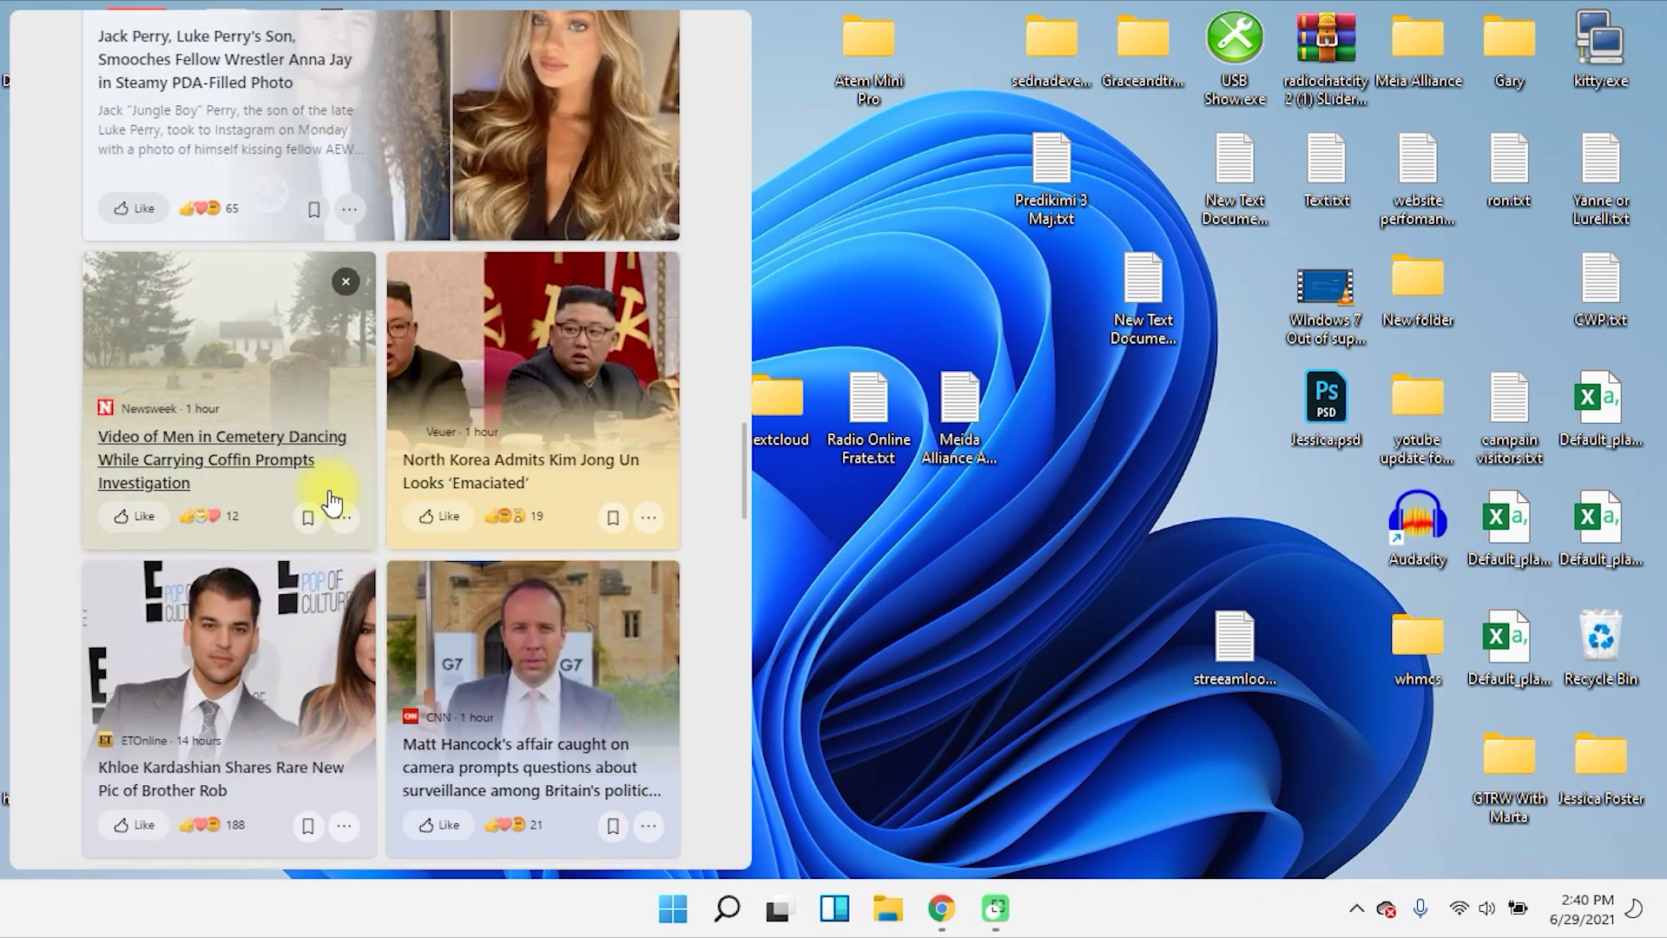
scroll(339, 638, "up", 15)
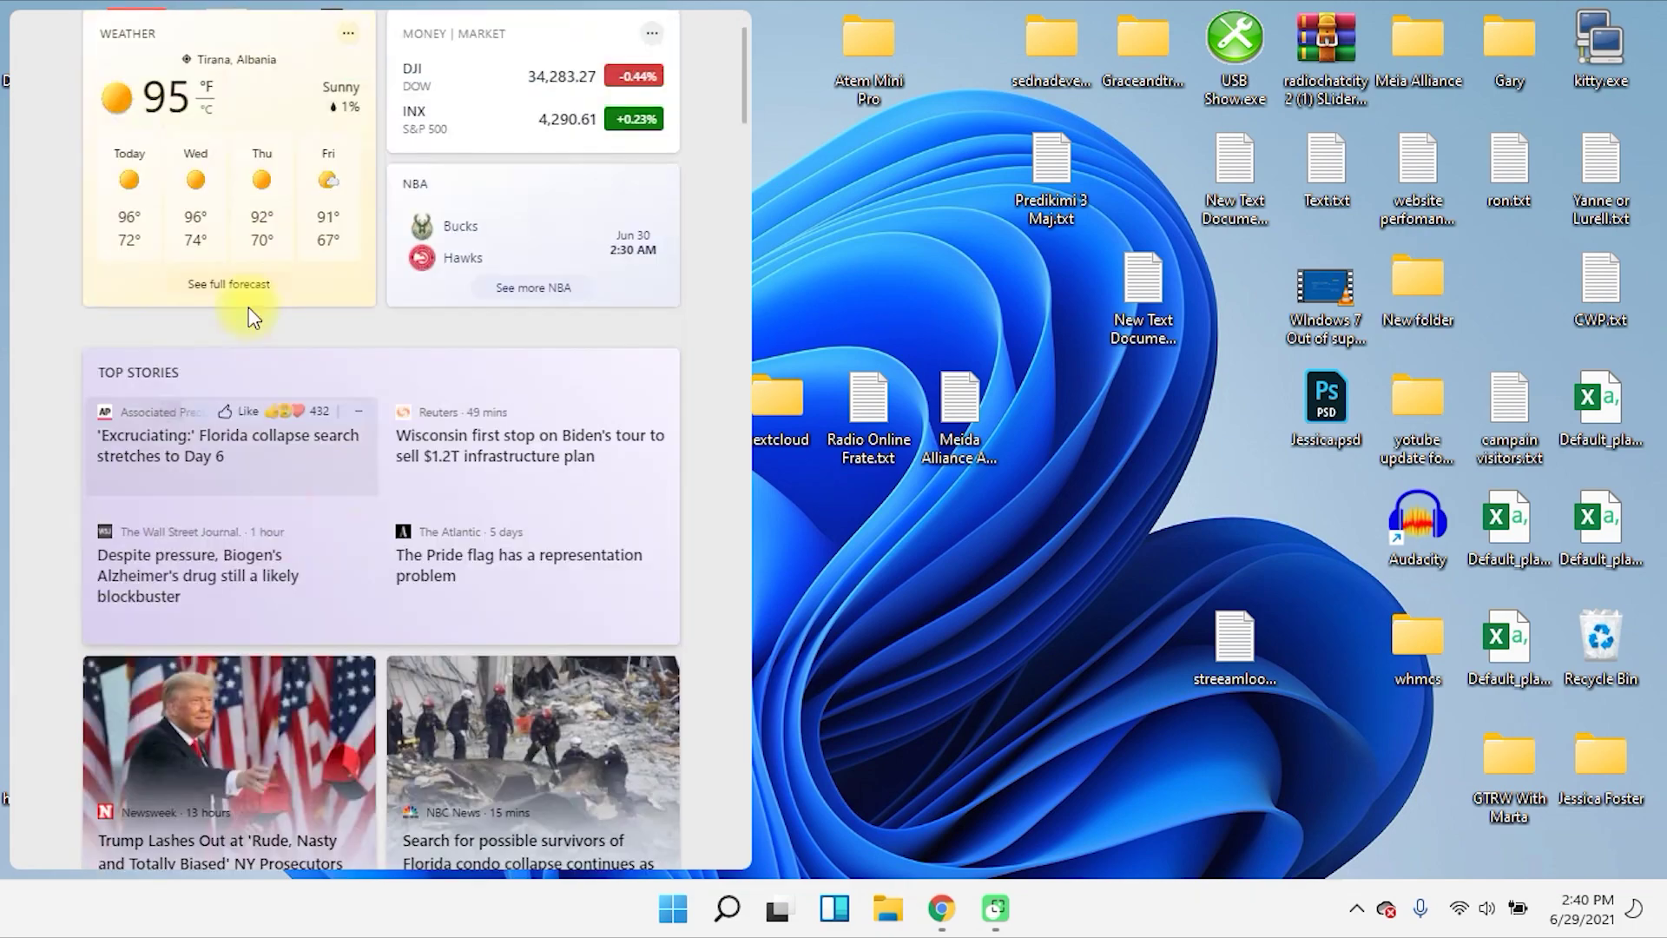
scroll(361, 277, "down", 10)
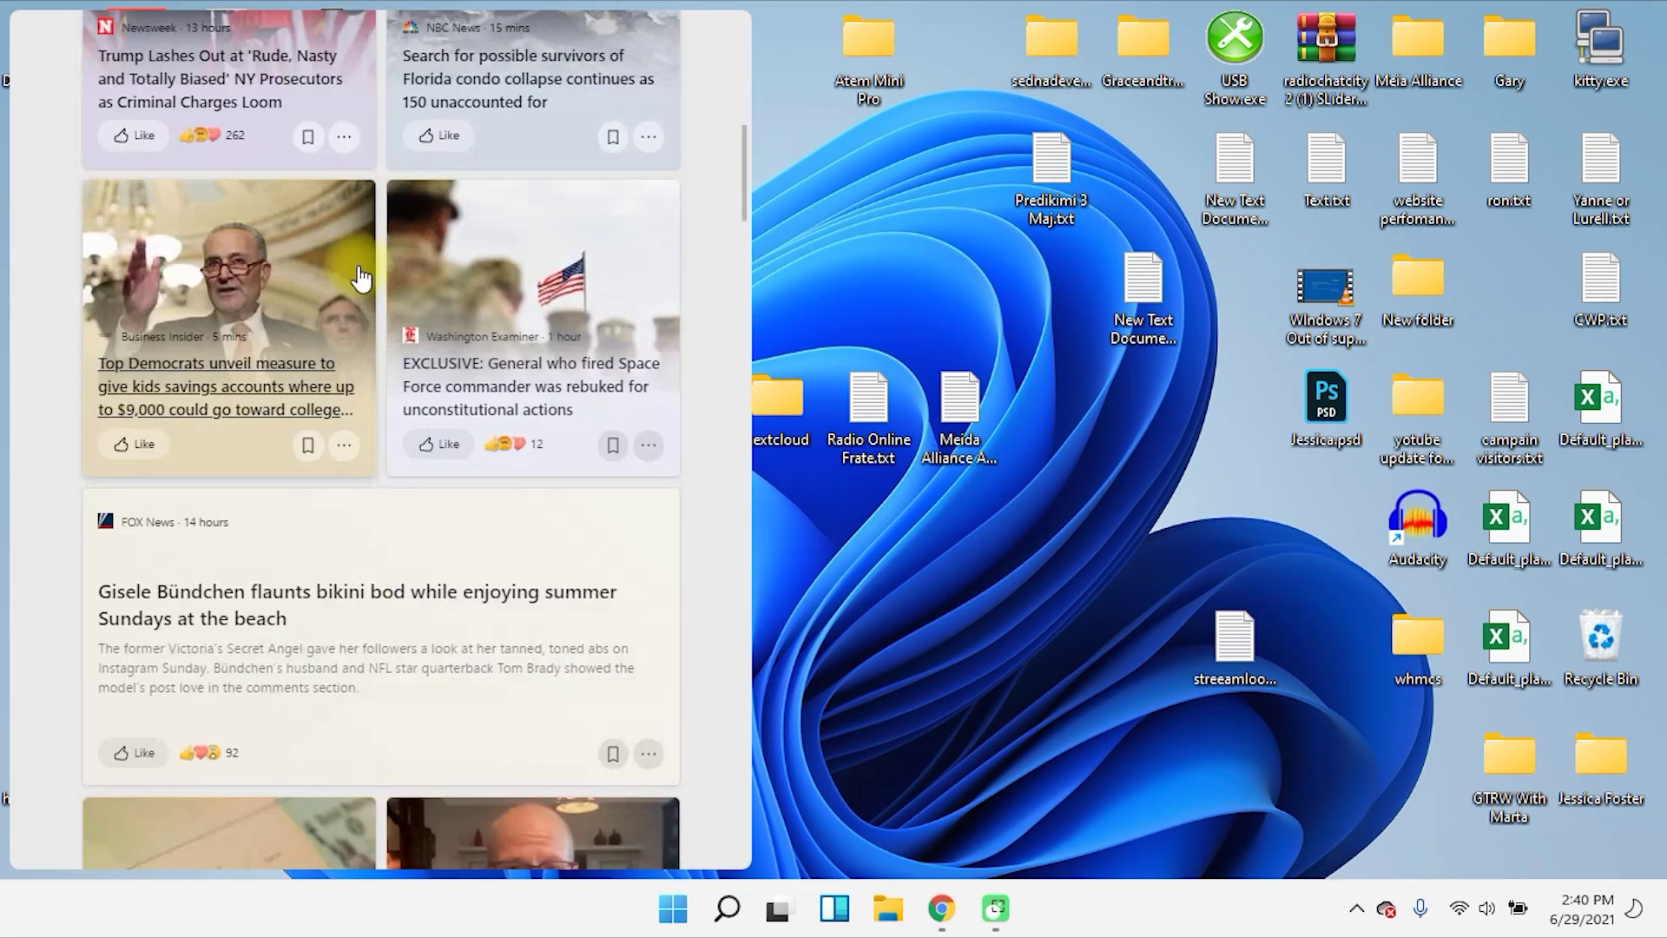
scroll(361, 278, "down", 2)
scroll(218, 175, "down", 6)
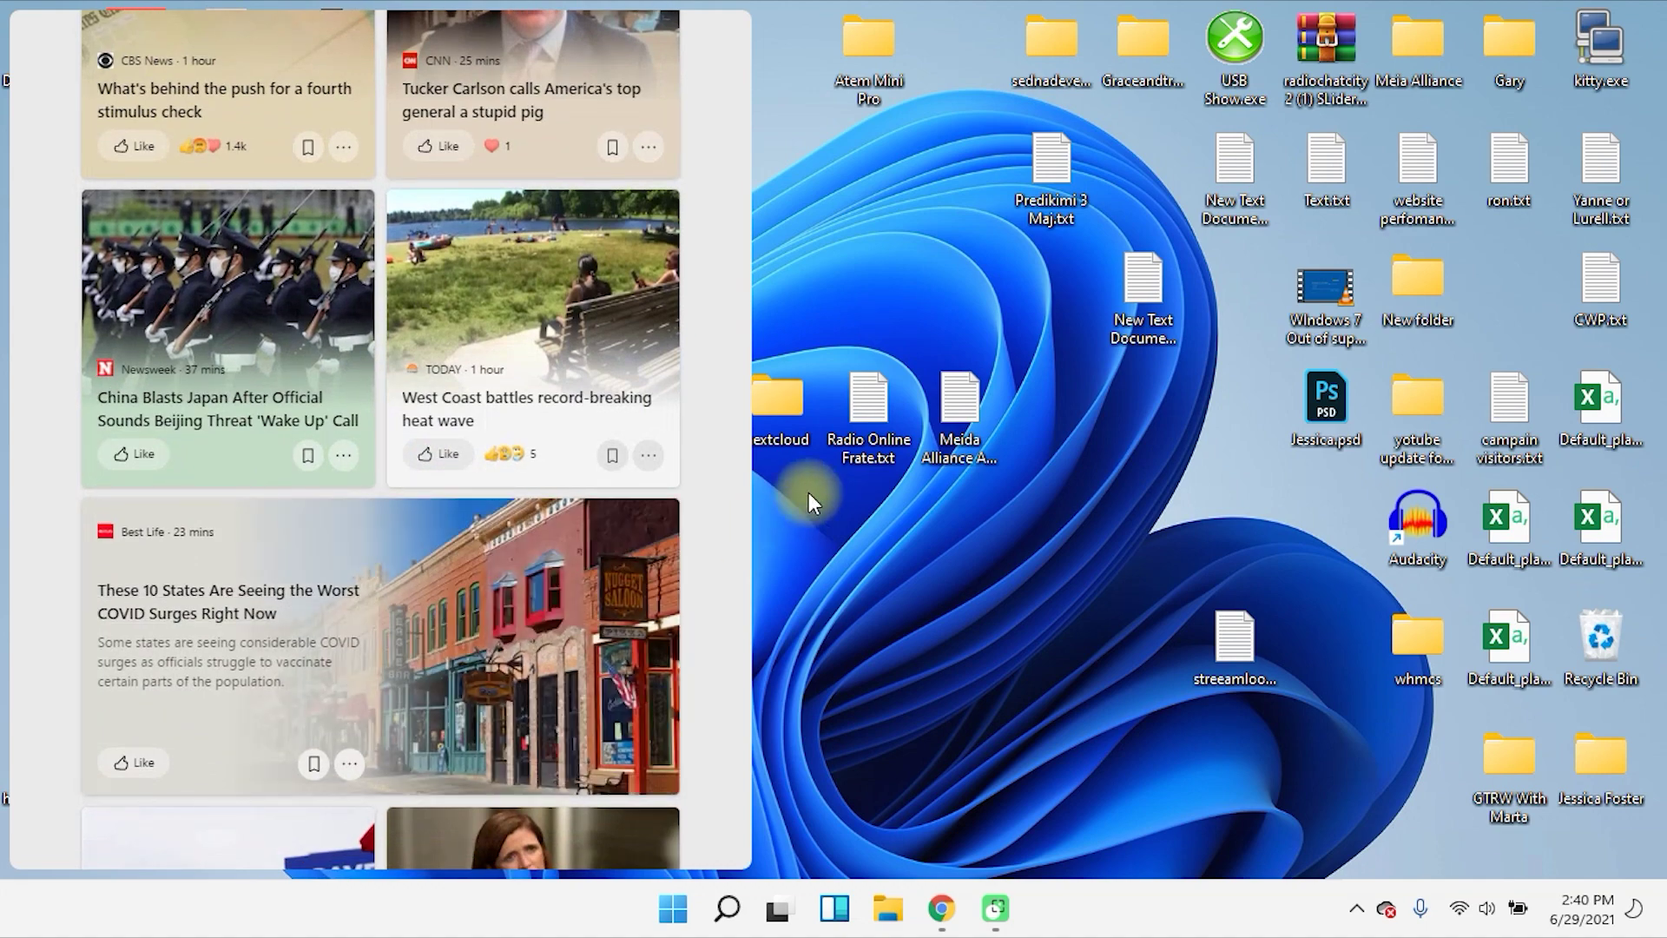
left_click(809, 493)
left_click(887, 911)
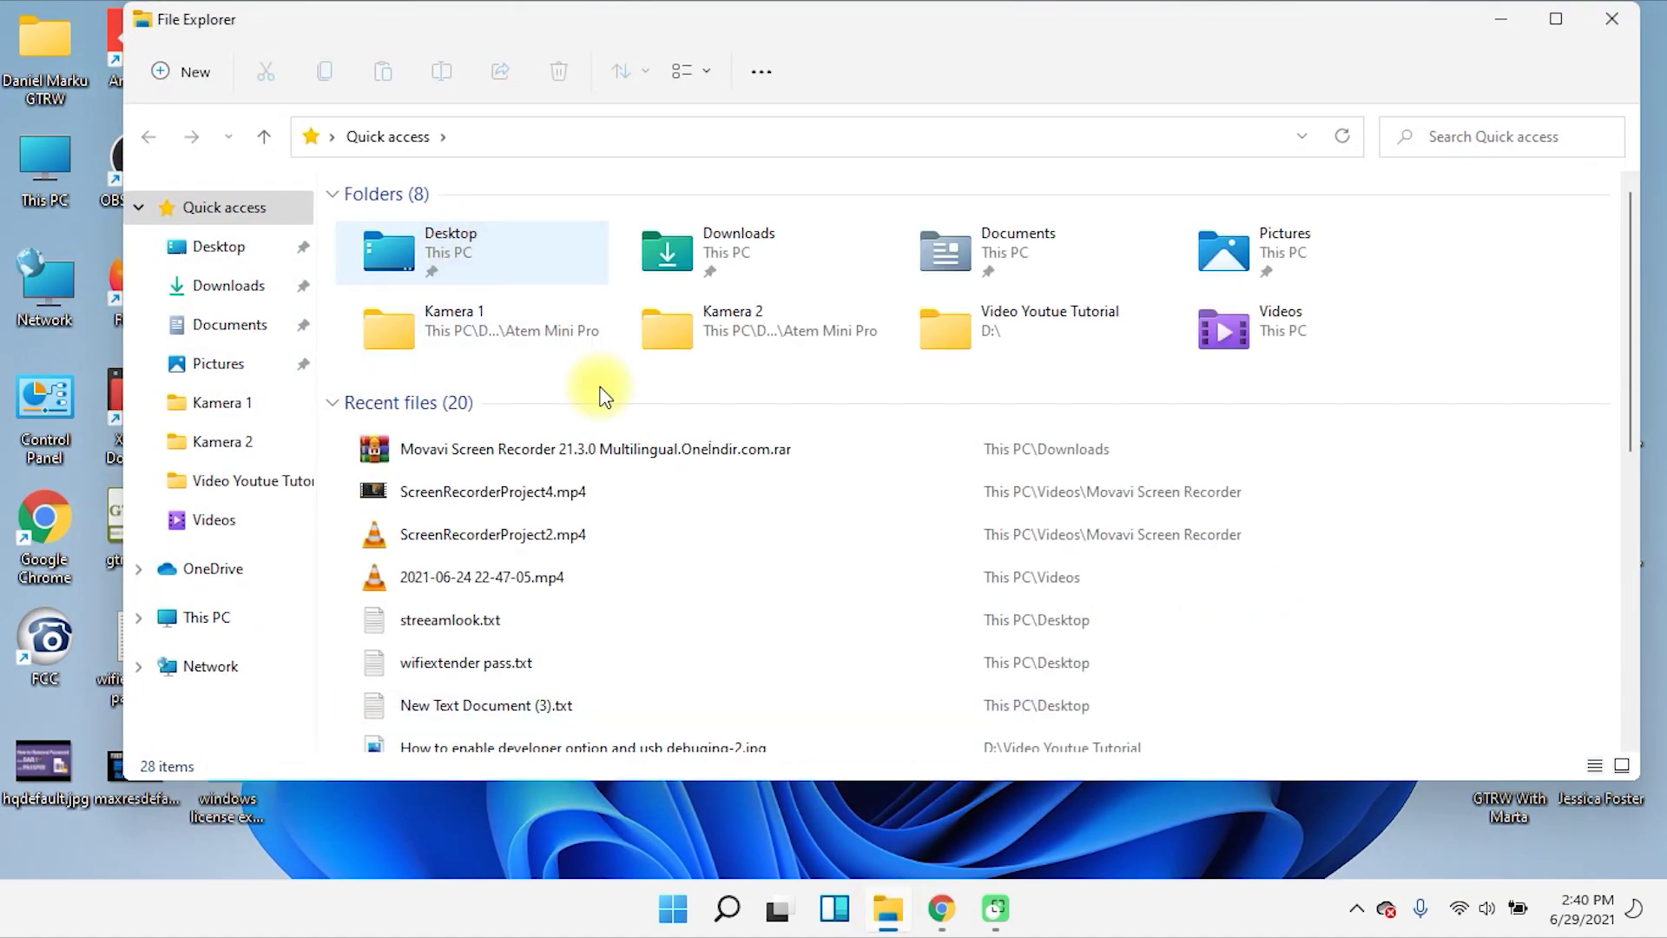
Browse This PC, then open the Videos folder and select the AnyDesk folder
mouse_move(897, 917)
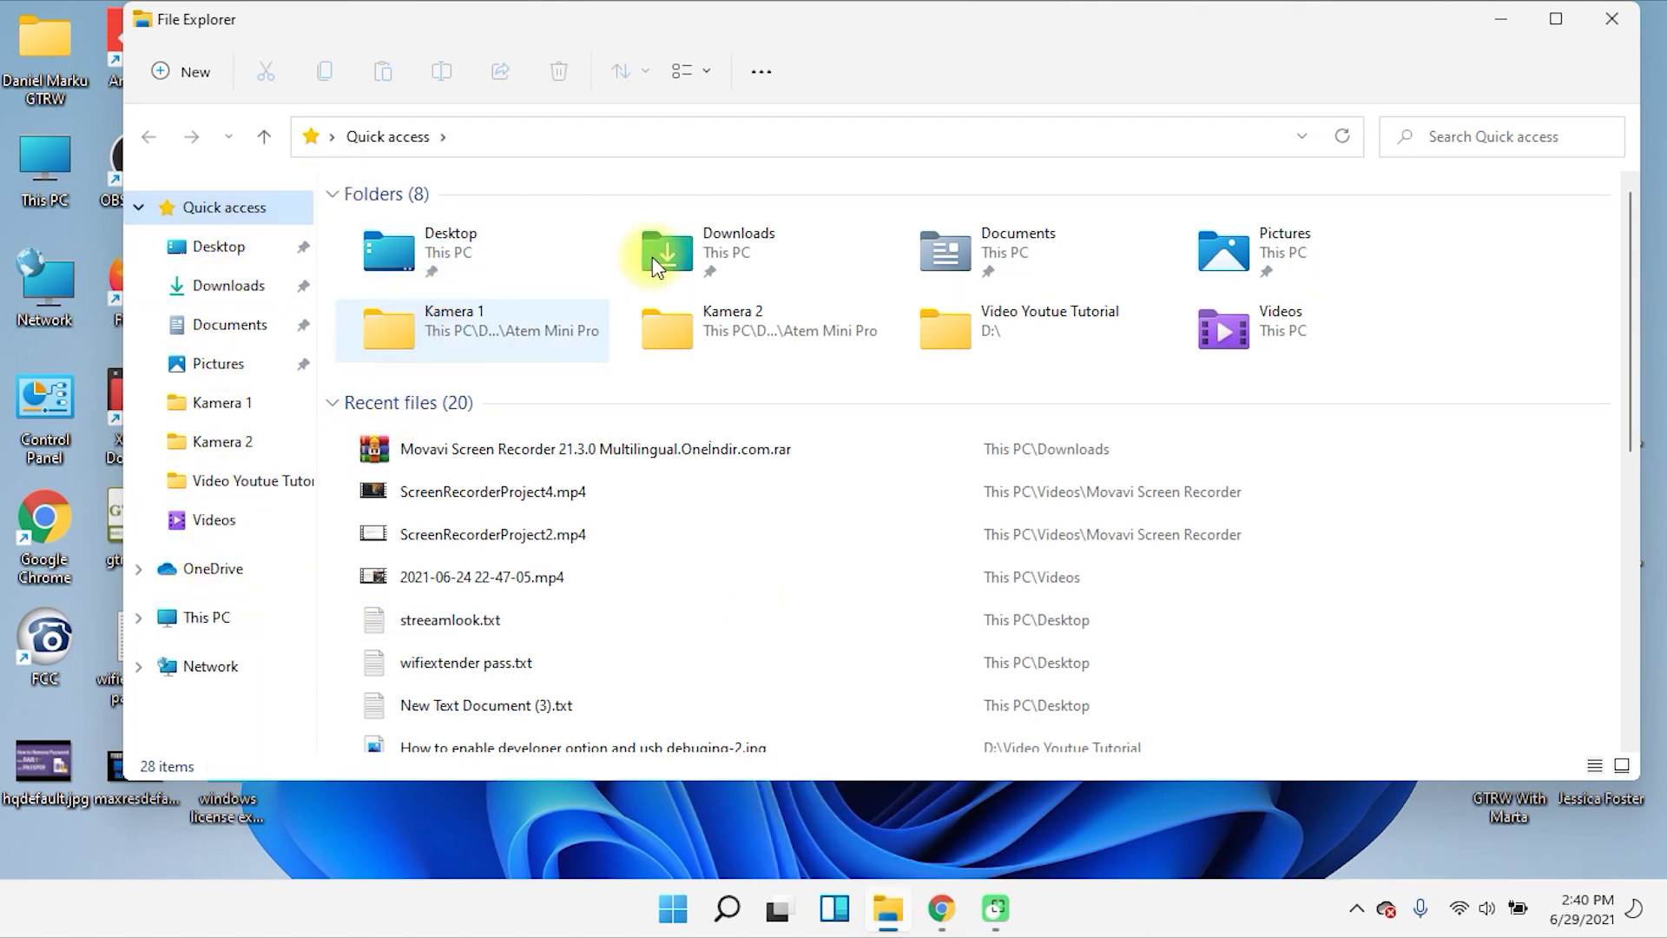
left_click(205, 617)
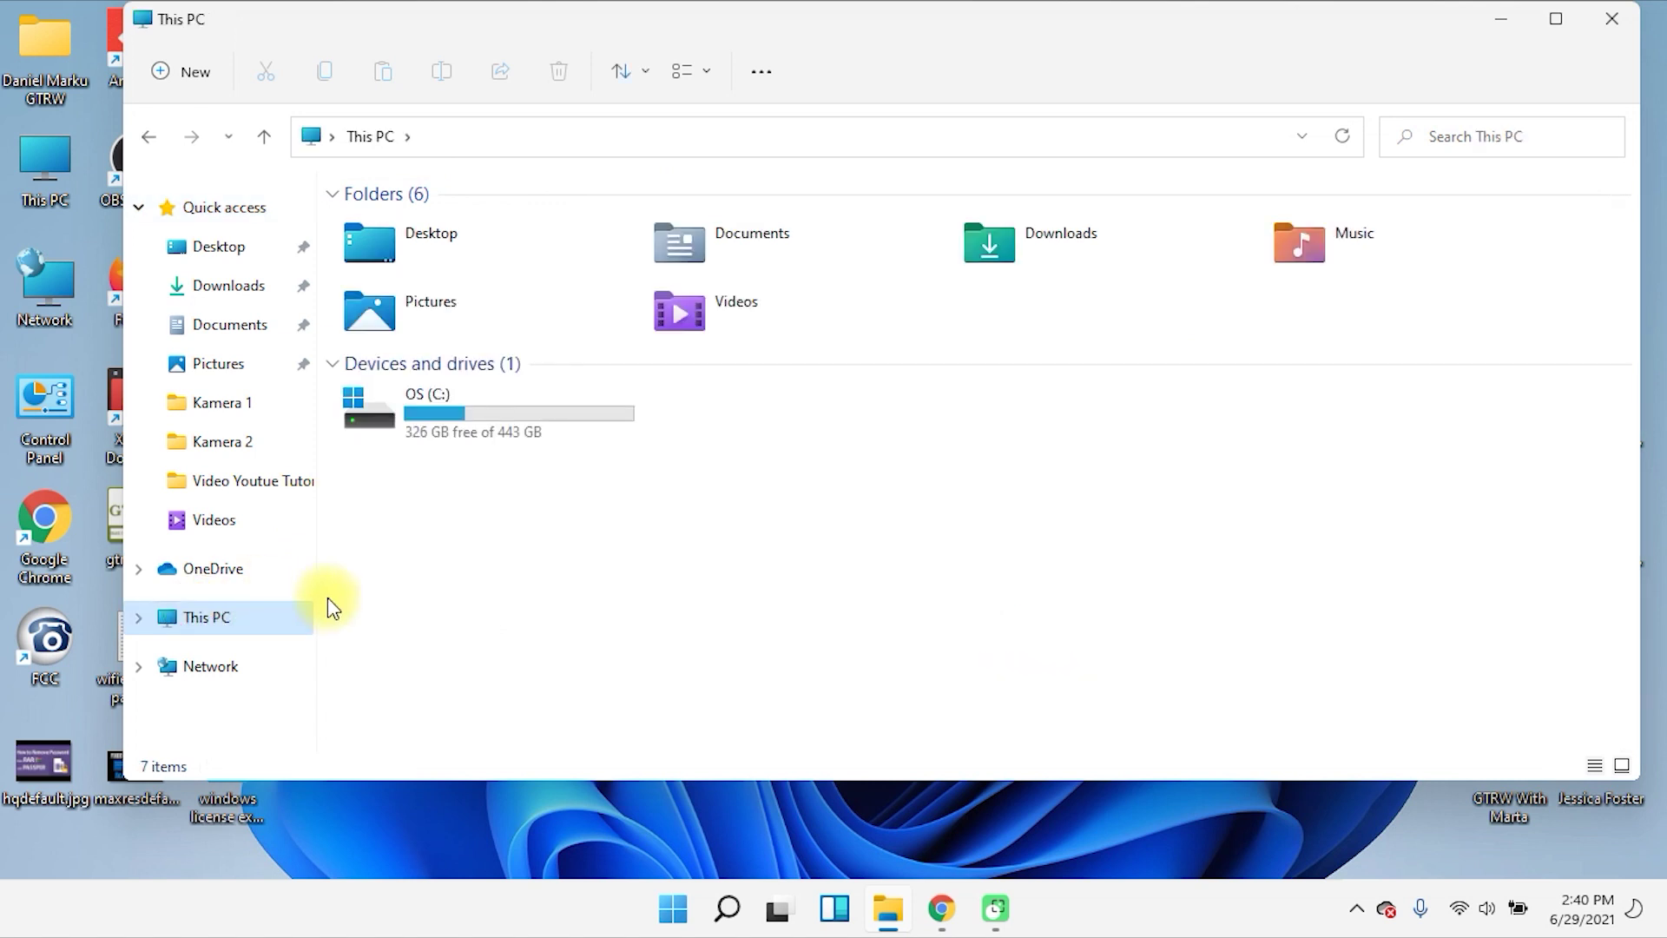
right_click(833, 492)
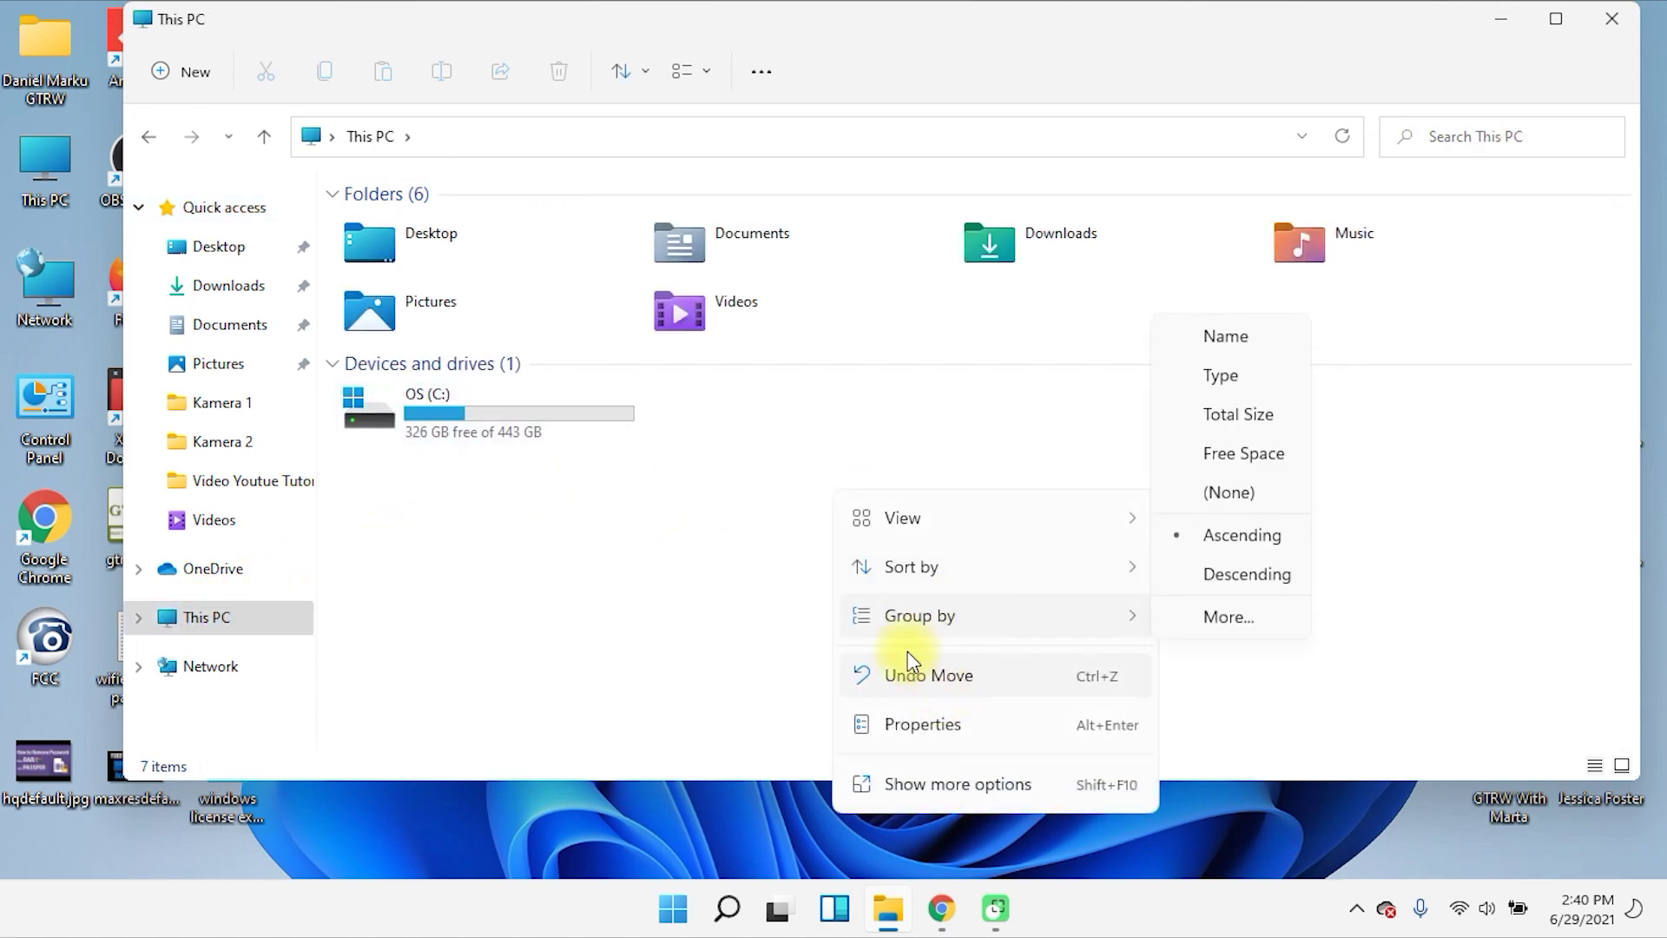
left_click(521, 584)
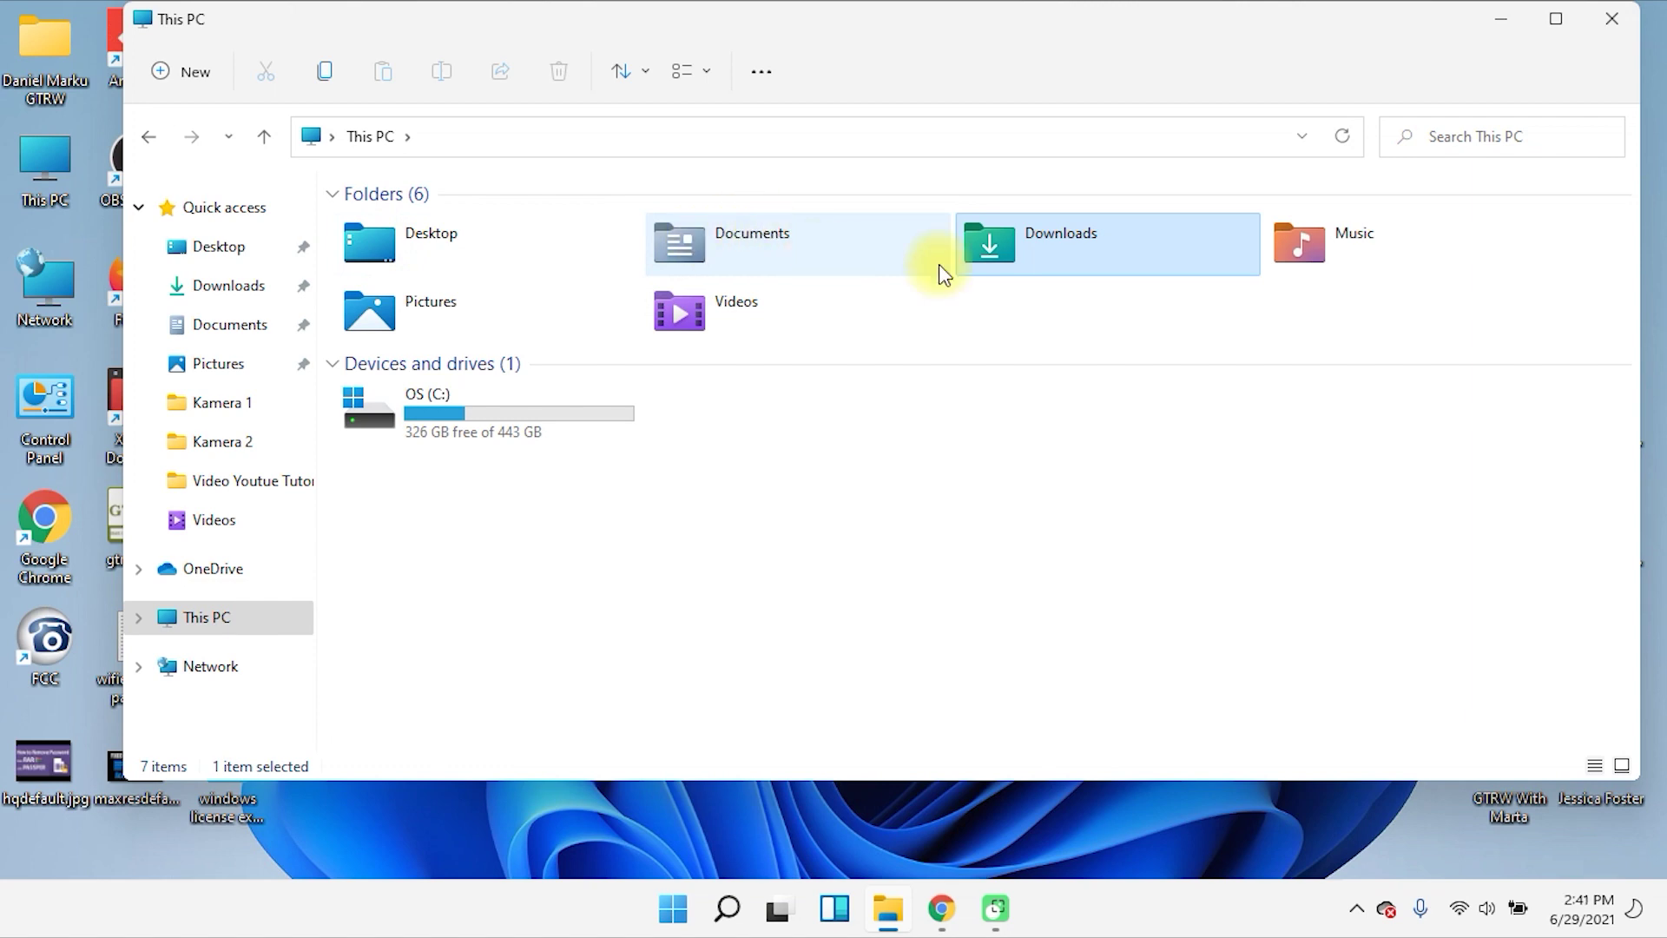
left_click(212, 519)
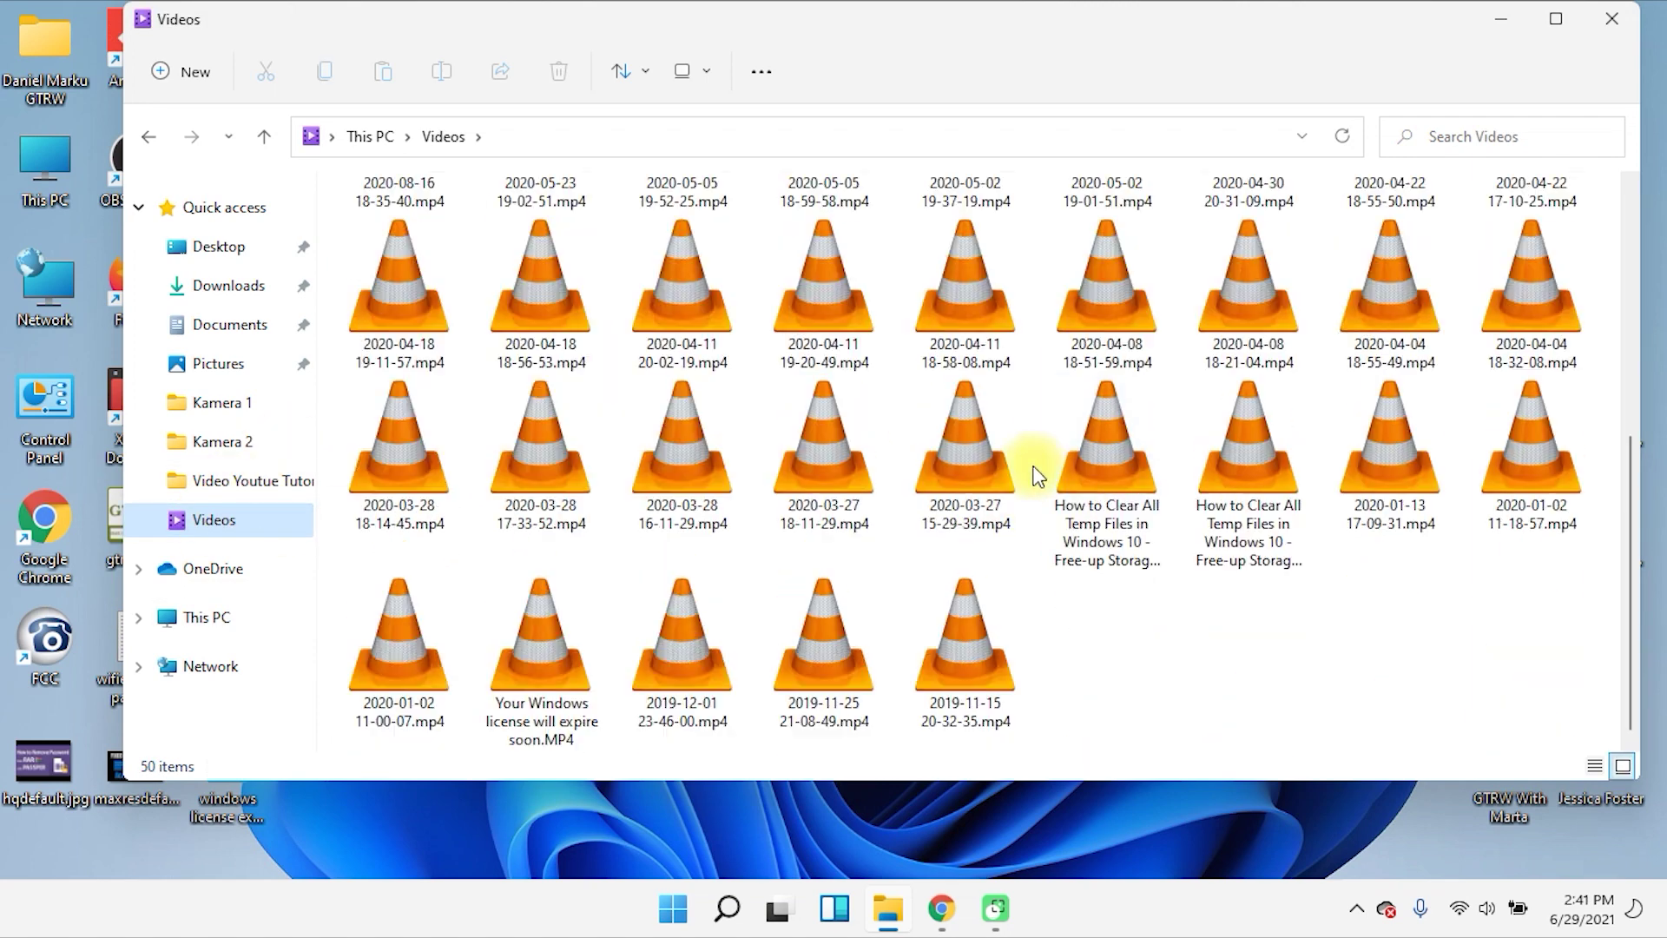
left_click(725, 256)
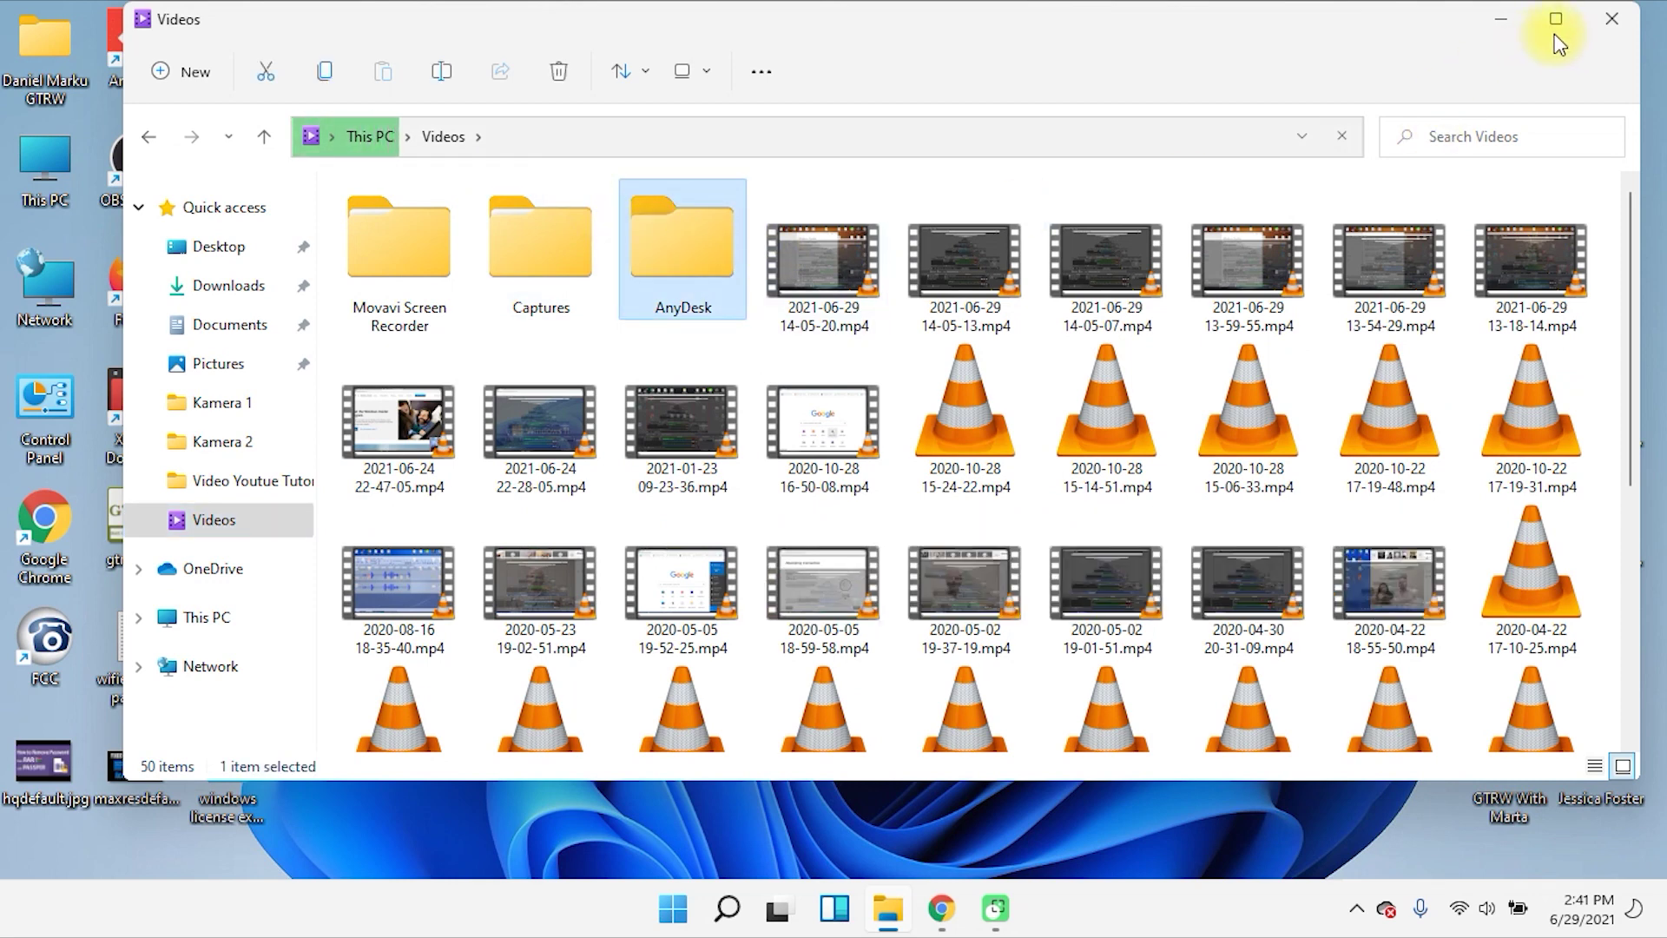
Move and maximize the Explorer window, close it, and bring up the This PC shortcut menu
left_click_drag(1313, 13, 1118, 92)
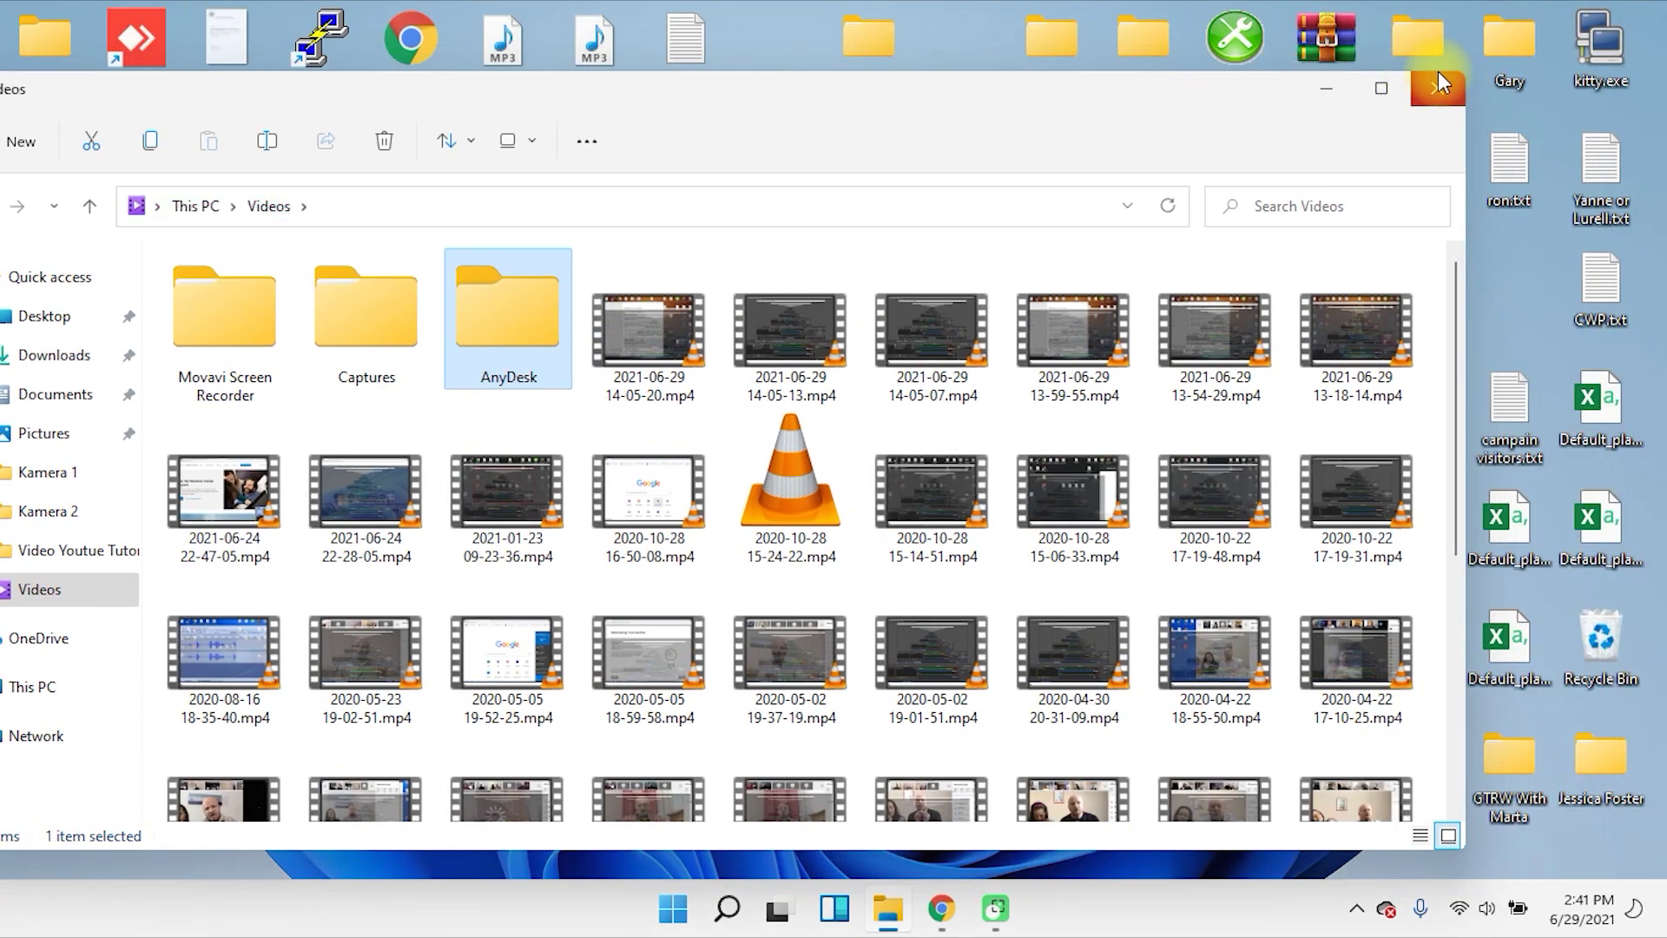
left_click_drag(811, 91, 1035, 88)
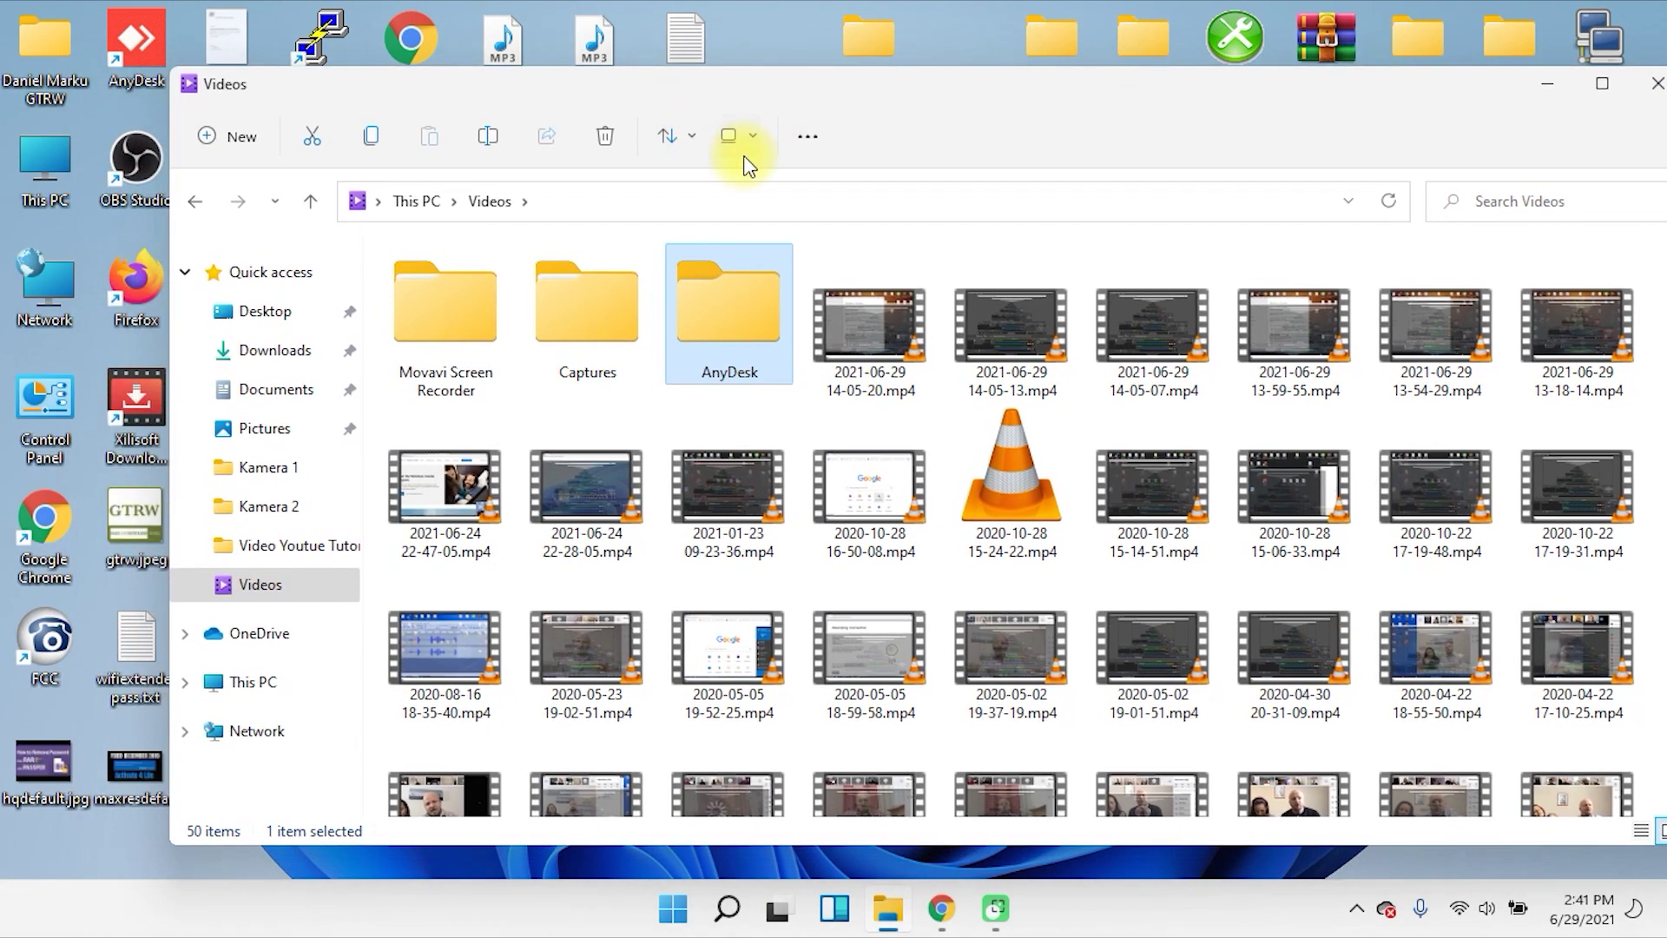
left_click(809, 136)
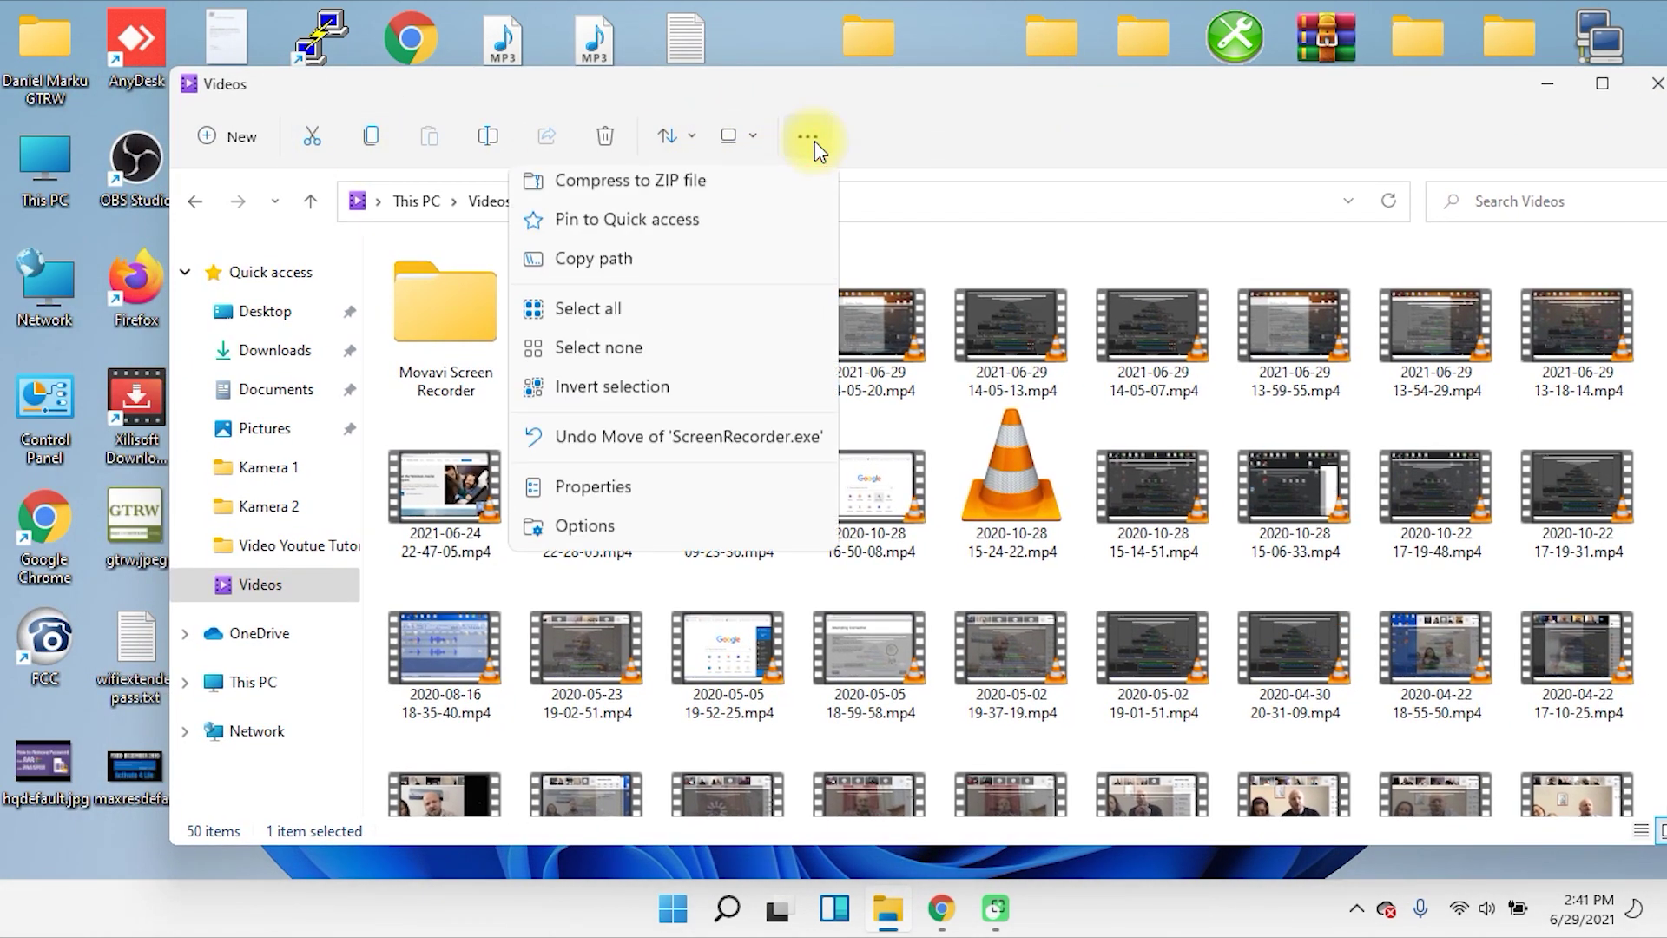
left_click(919, 141)
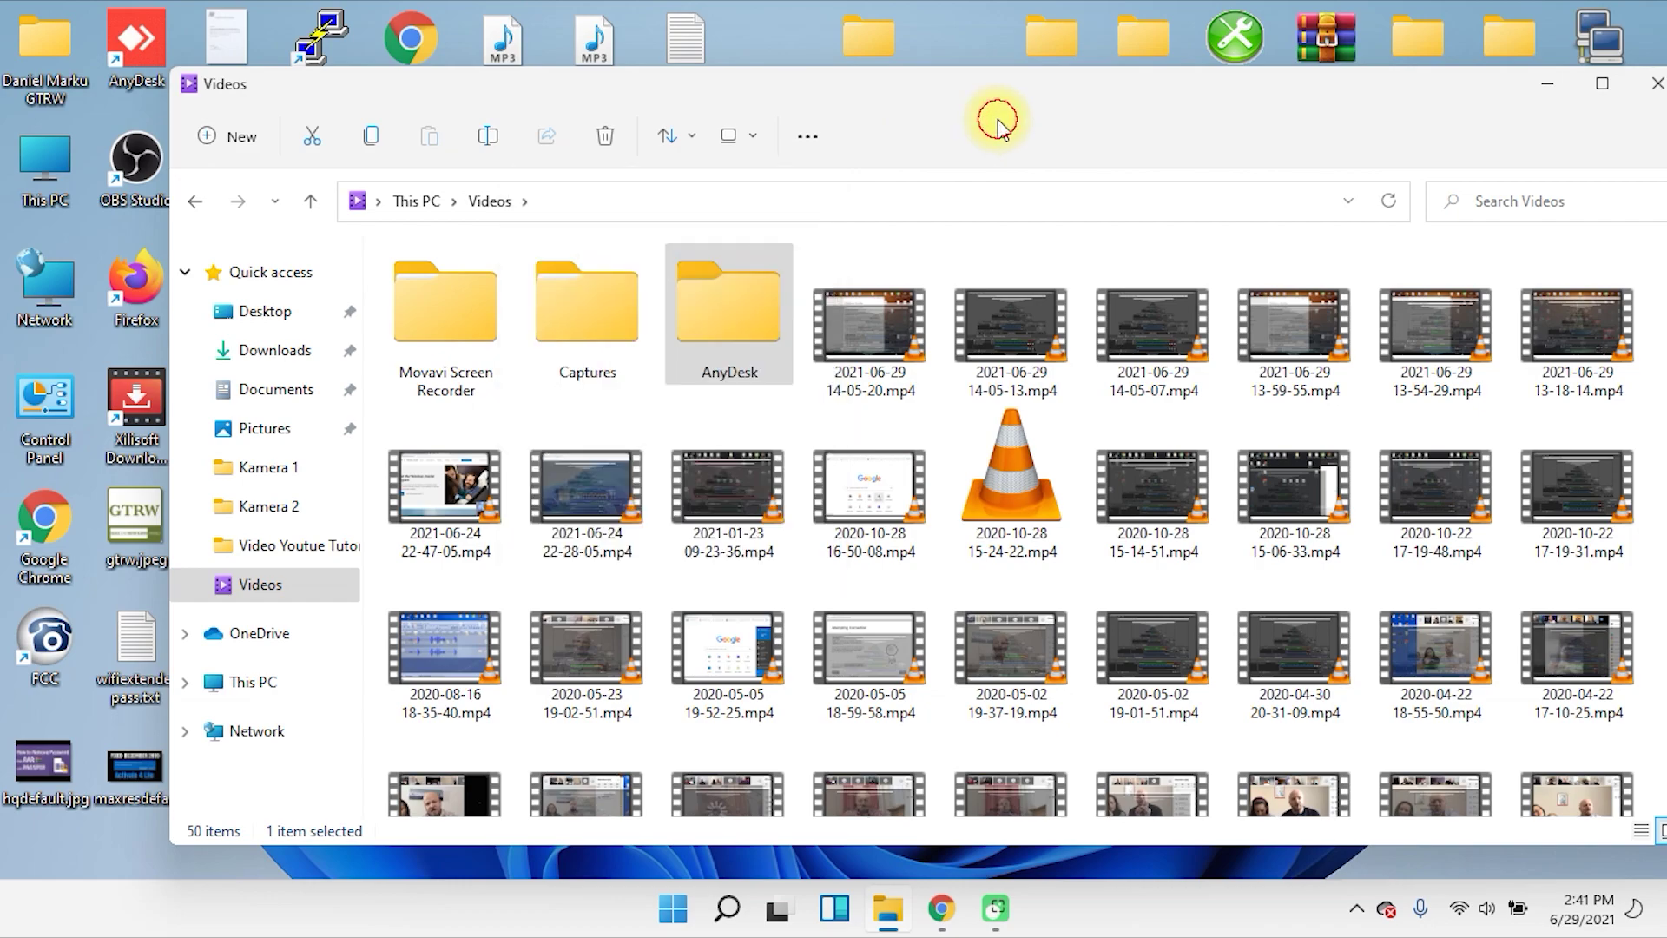
double_click(1179, 82)
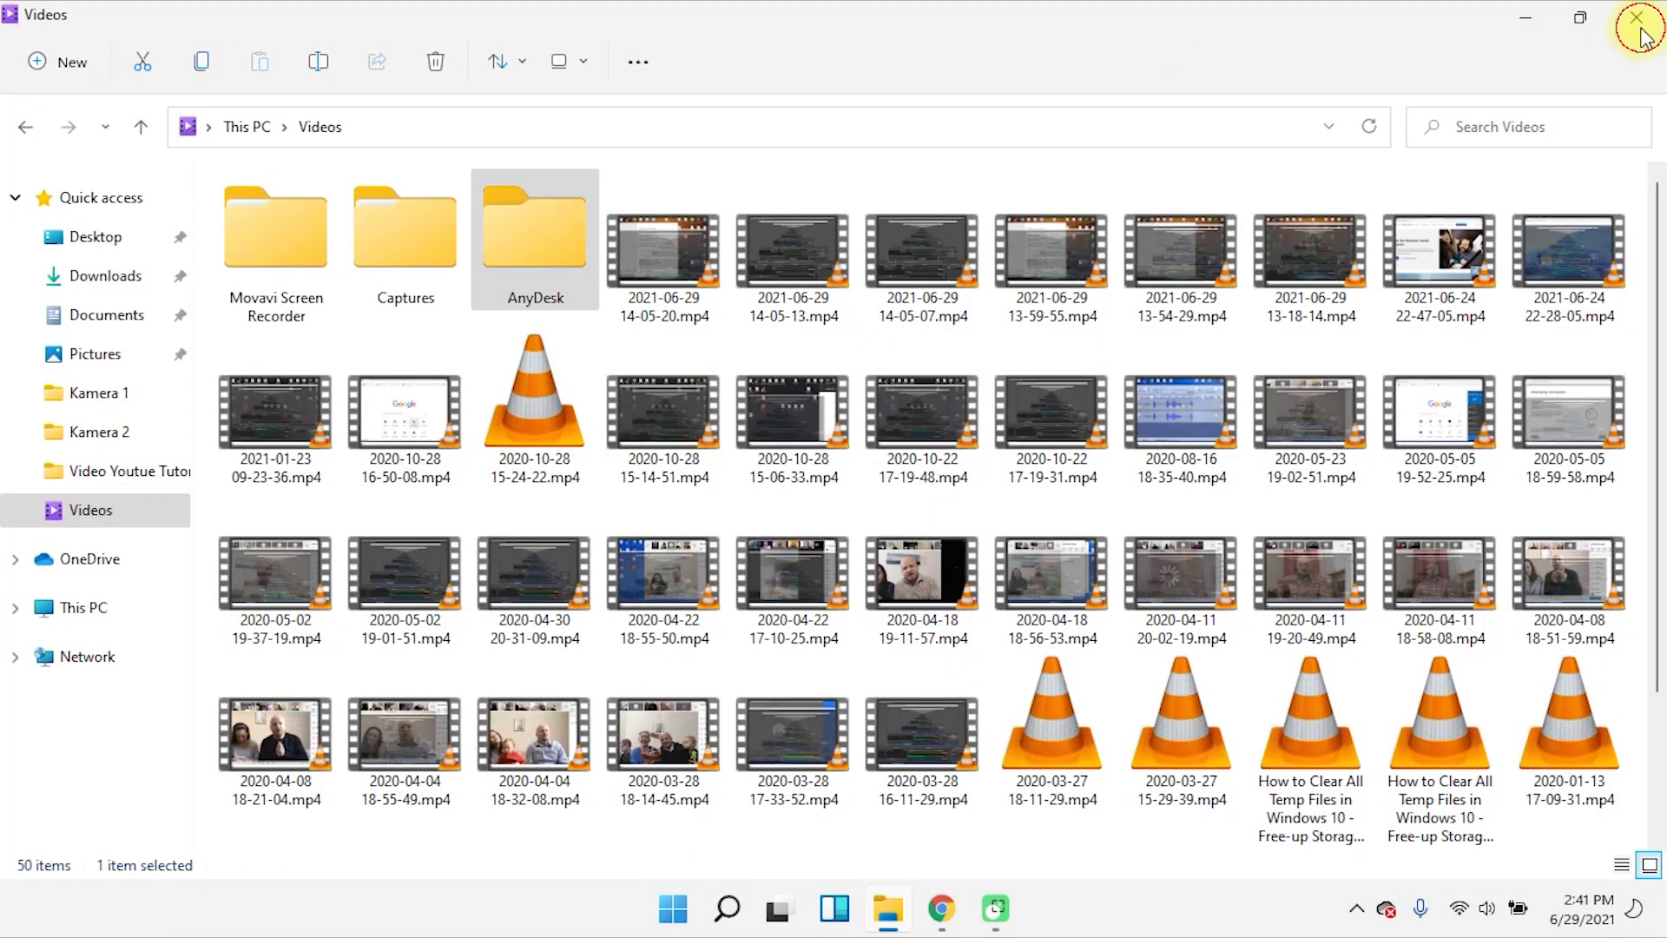
left_click(1636, 17)
right_click(54, 171)
Open This PC's Properties and review the specs: Windows 11 Pro, 21H2, build 22000.51
left_click(179, 444)
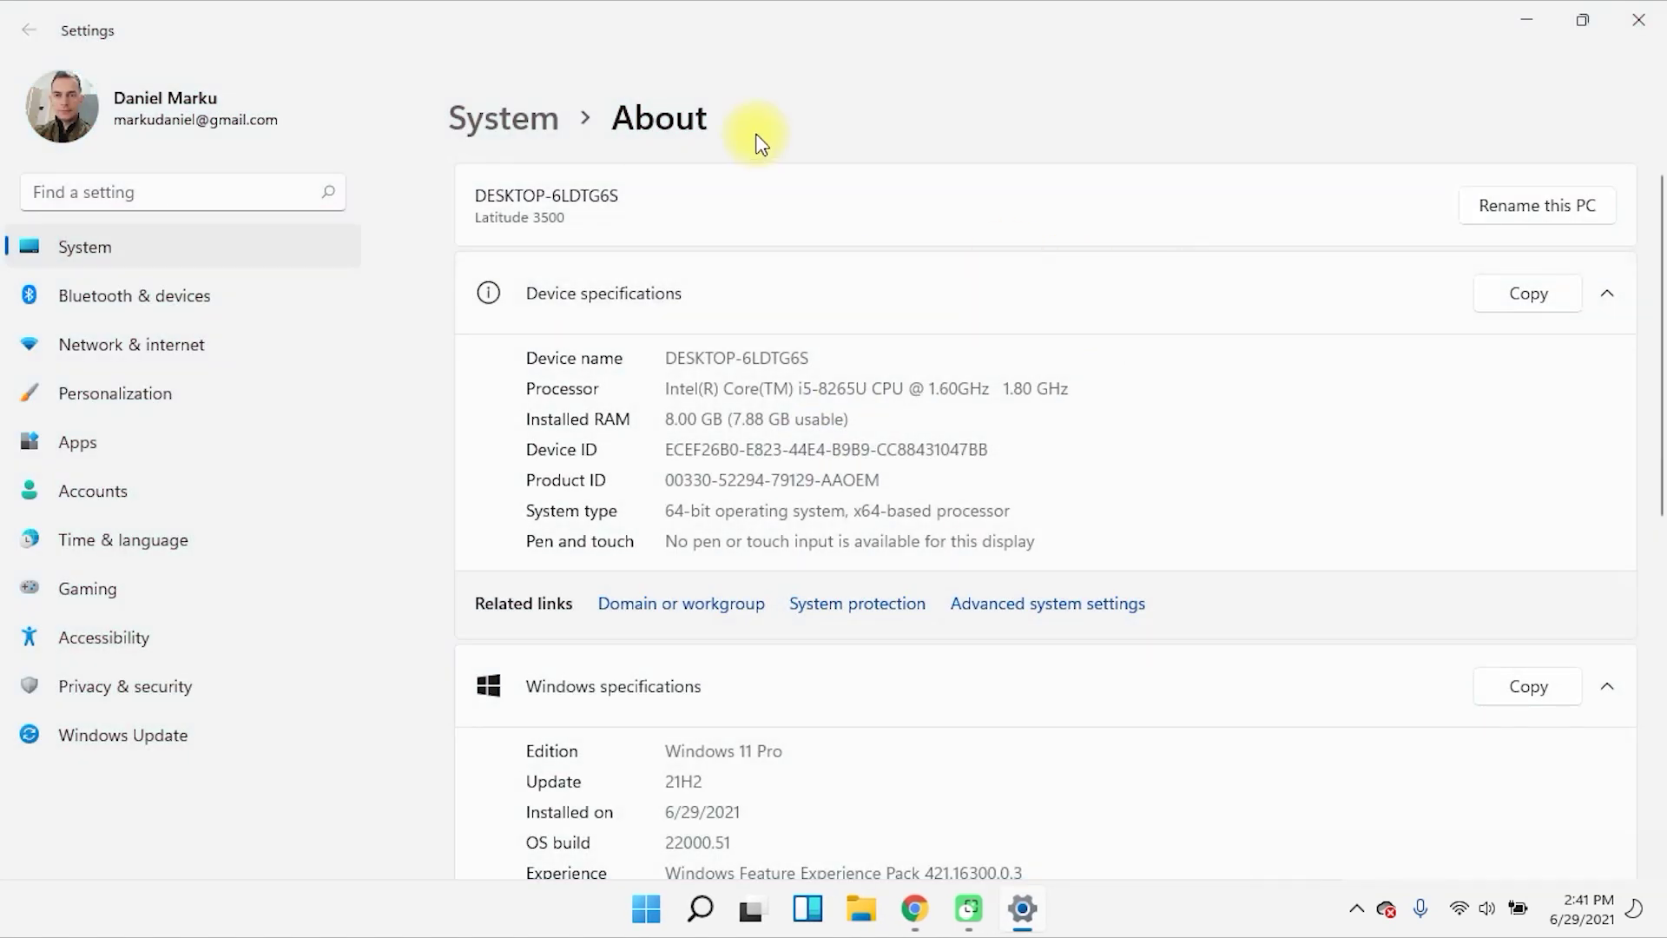
scroll(576, 373, "down", 2)
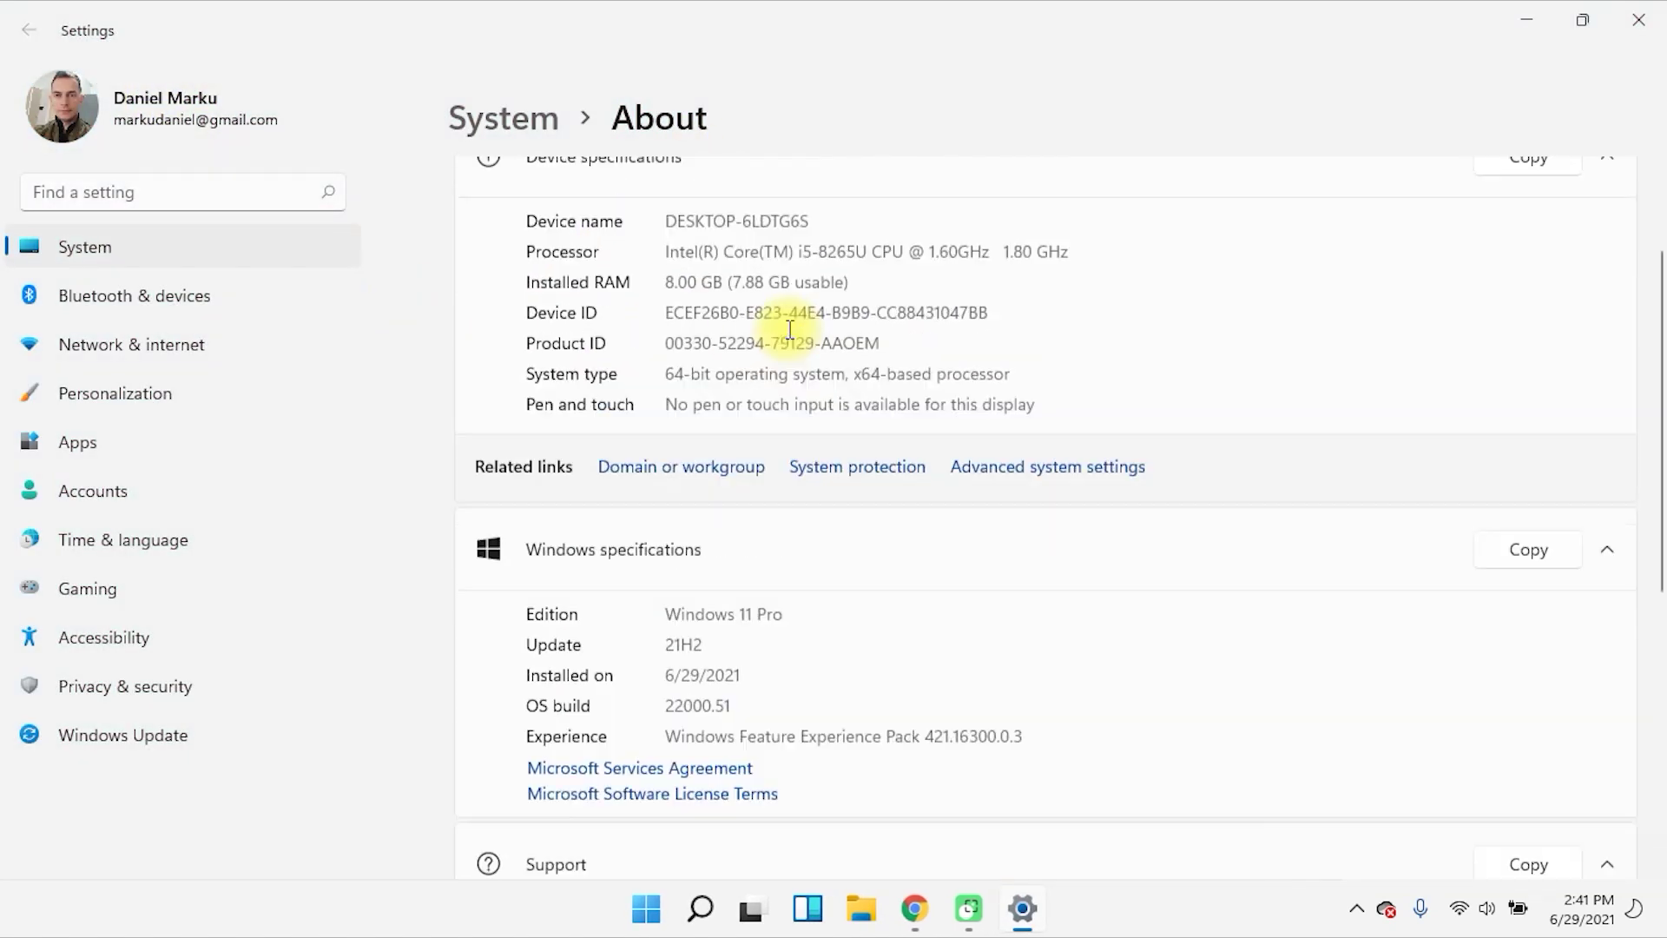
scroll(782, 347, "up", 2)
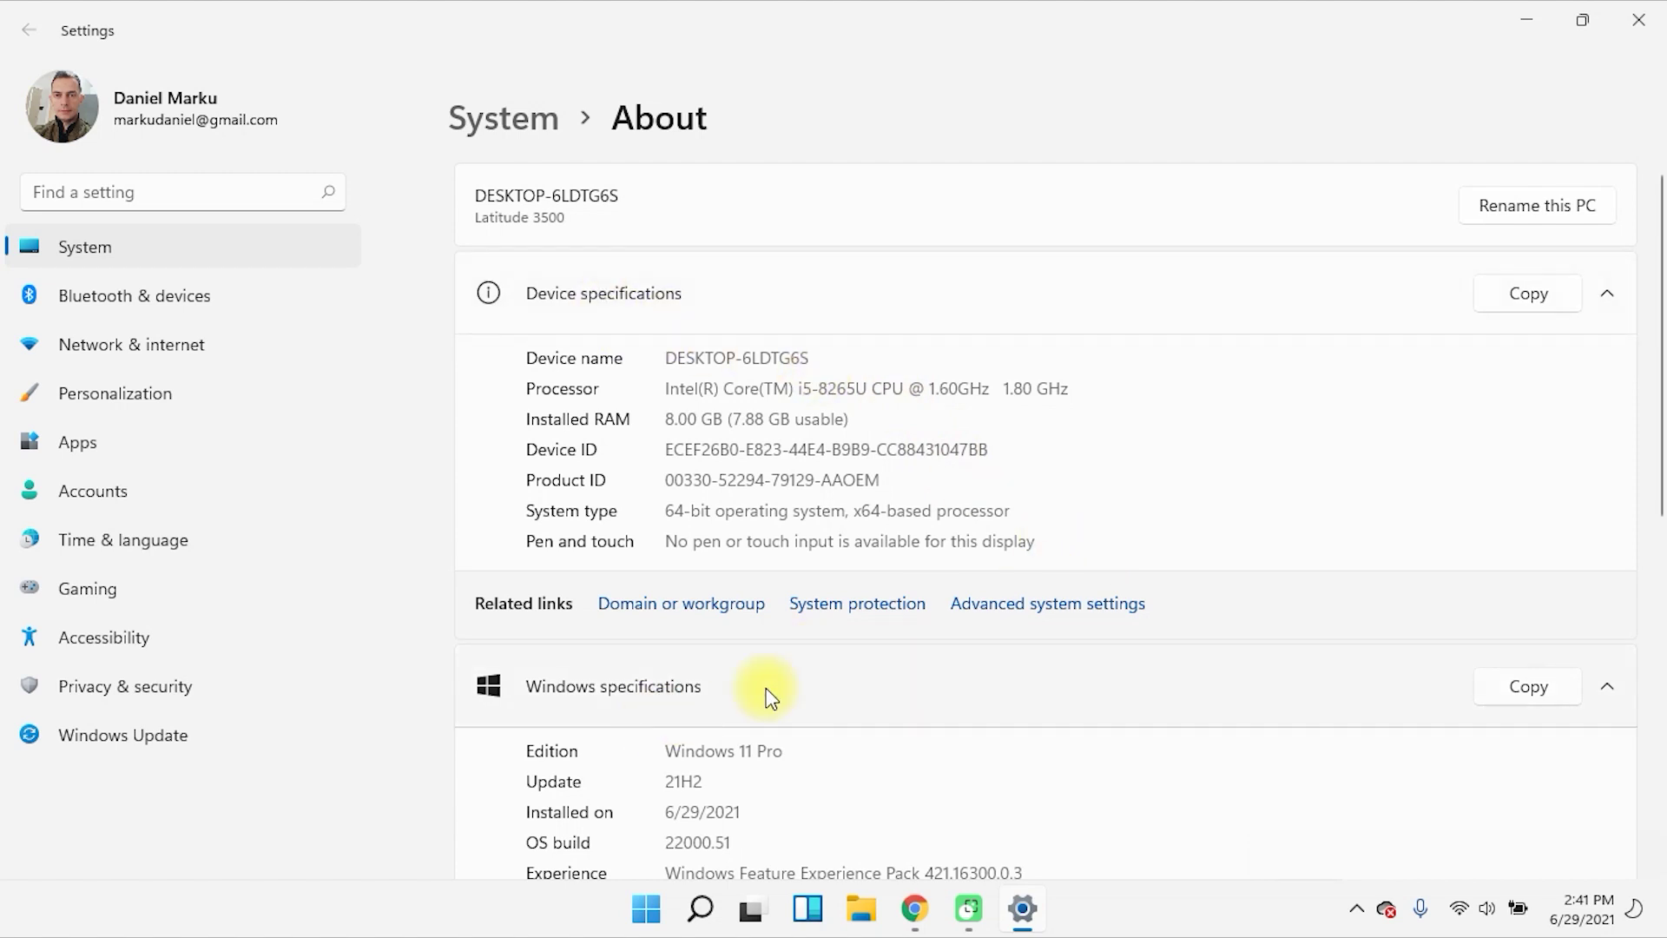
scroll(767, 697, "down", 3)
mouse_move(658, 428)
left_mouse_down()
mouse_move(882, 439)
mouse_move(653, 445)
mouse_move(718, 458)
mouse_move(675, 452)
left_mouse_up()
left_click(886, 440)
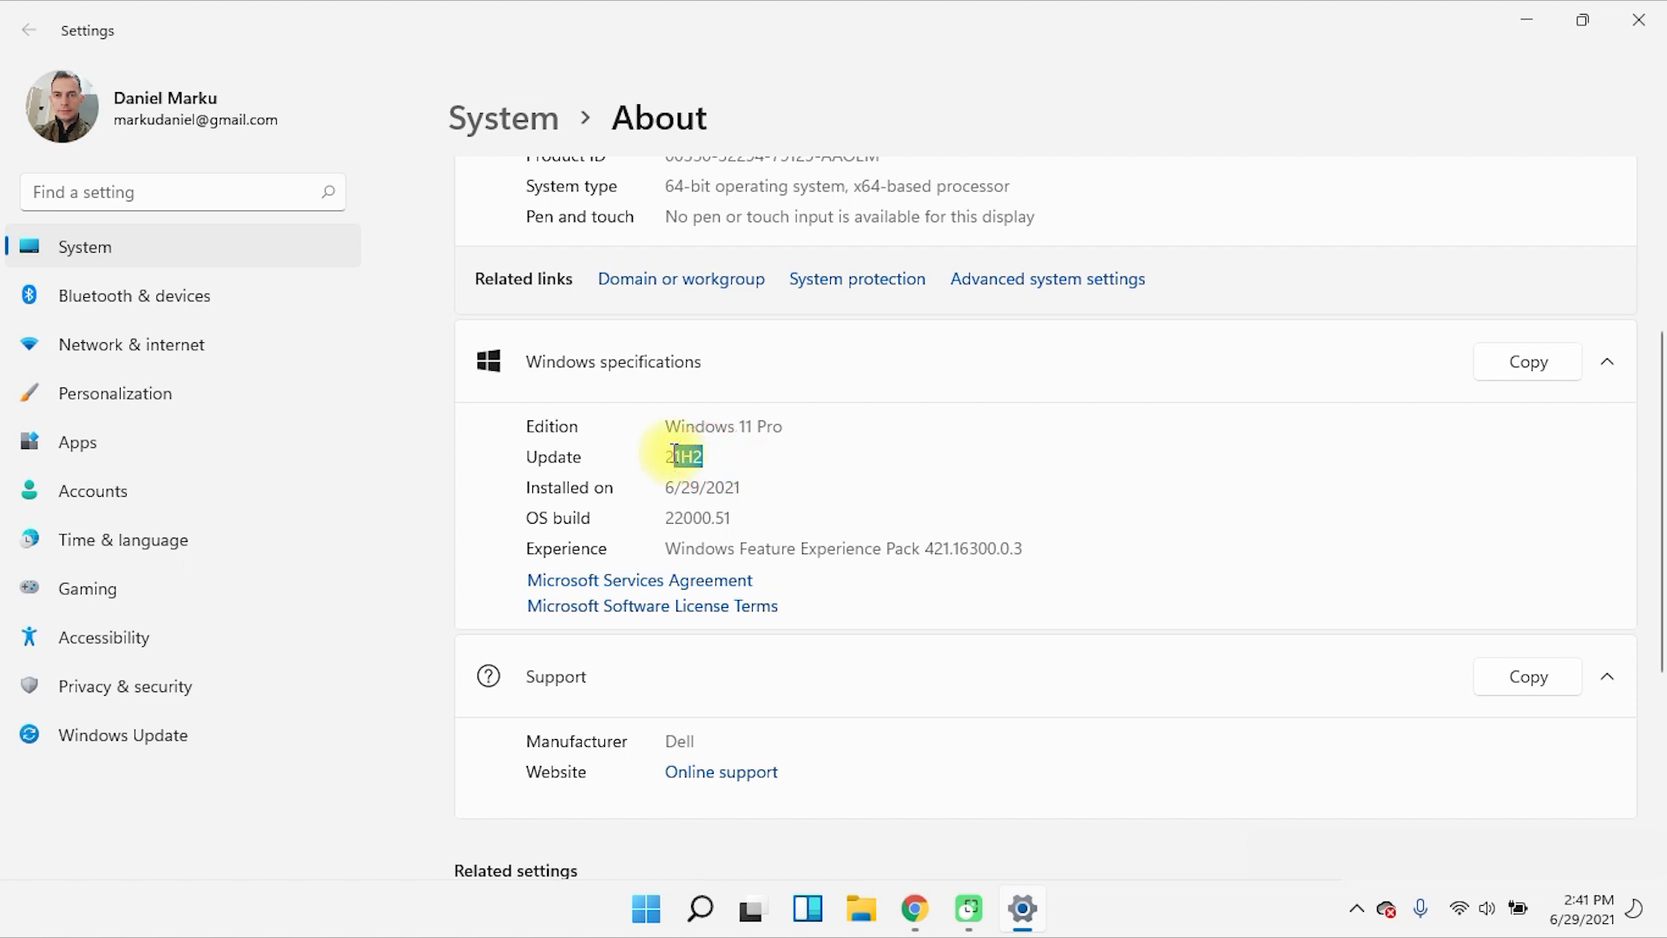
left_click(725, 449)
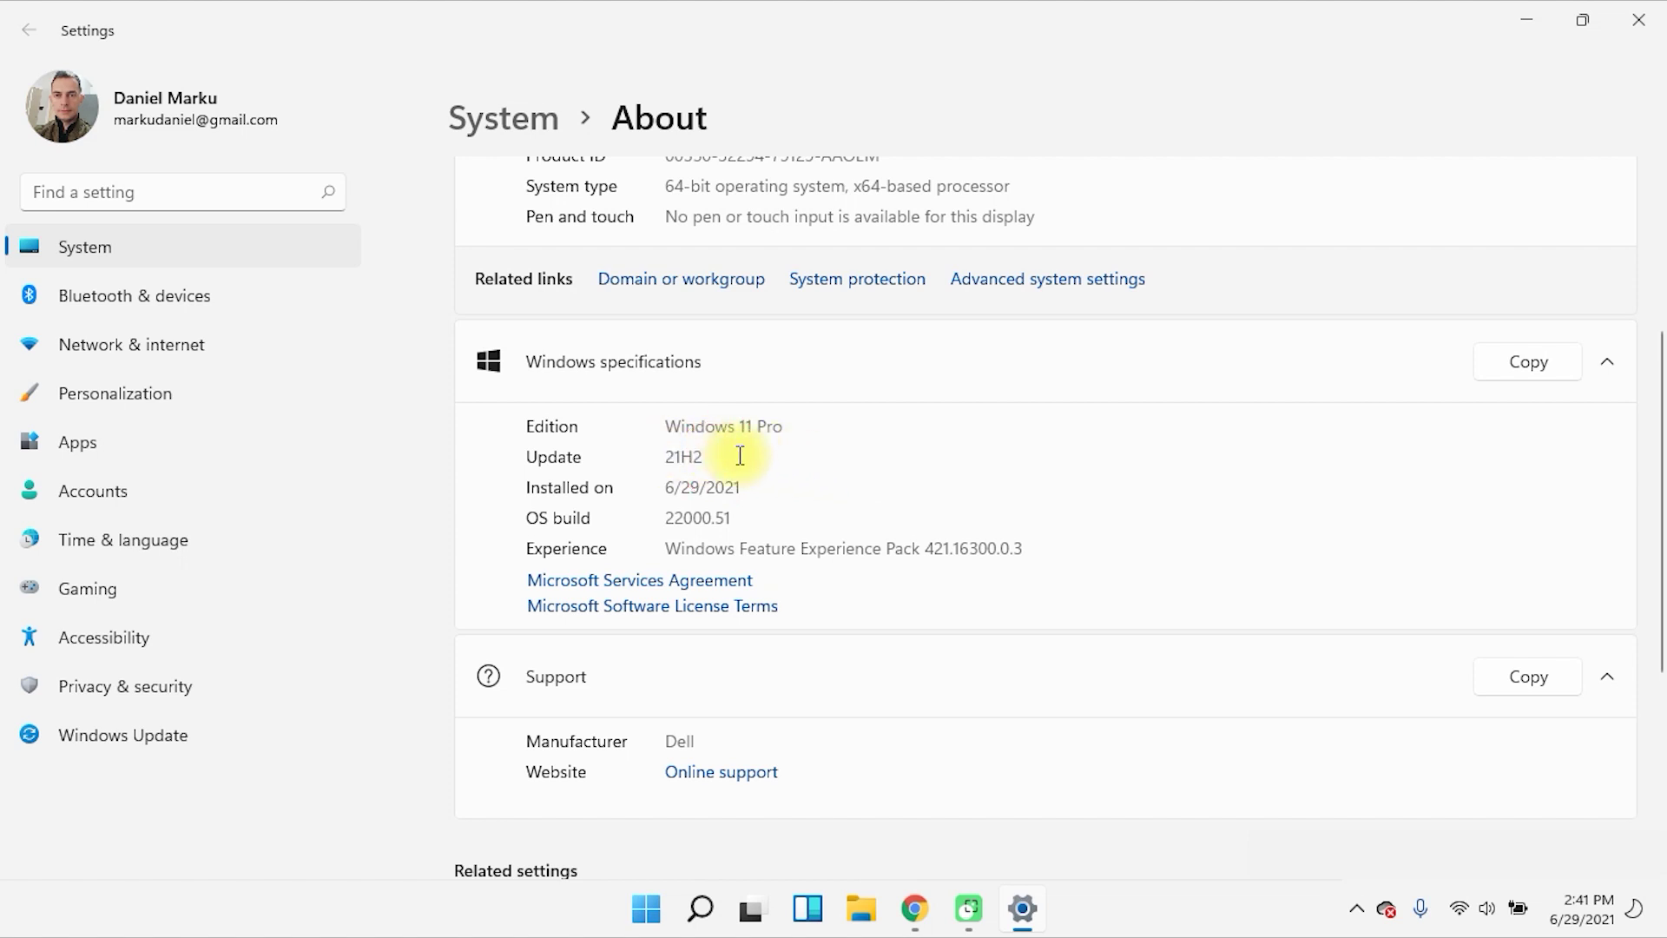
left_click_drag(764, 438, 663, 426)
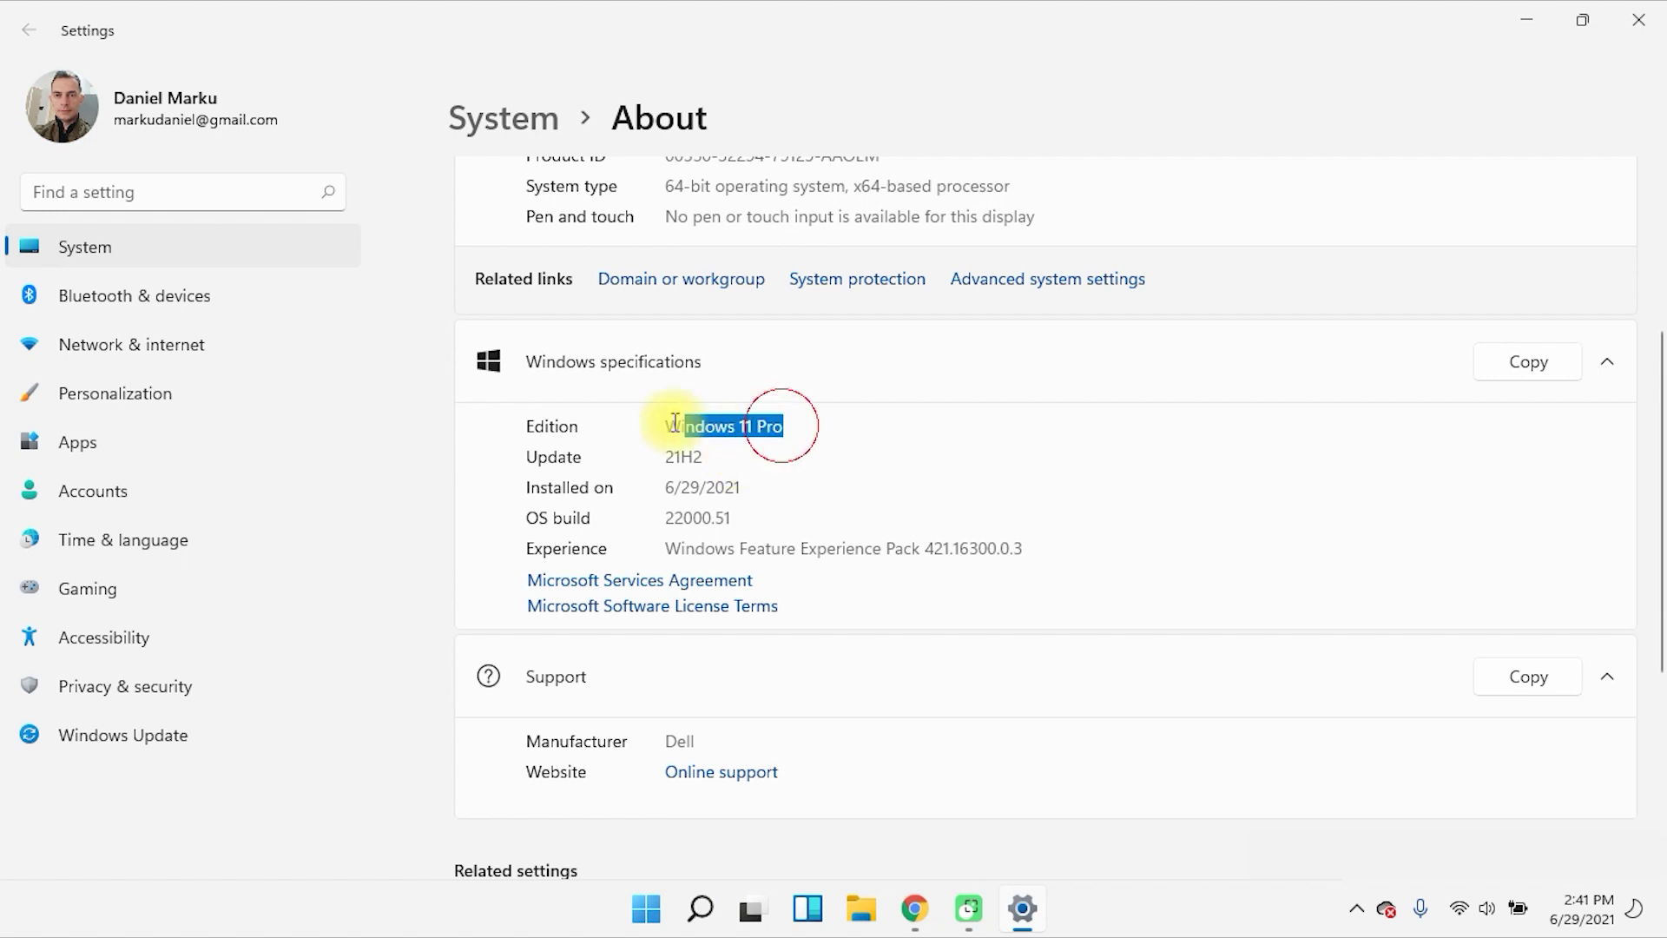
scroll(904, 495, "down", 3)
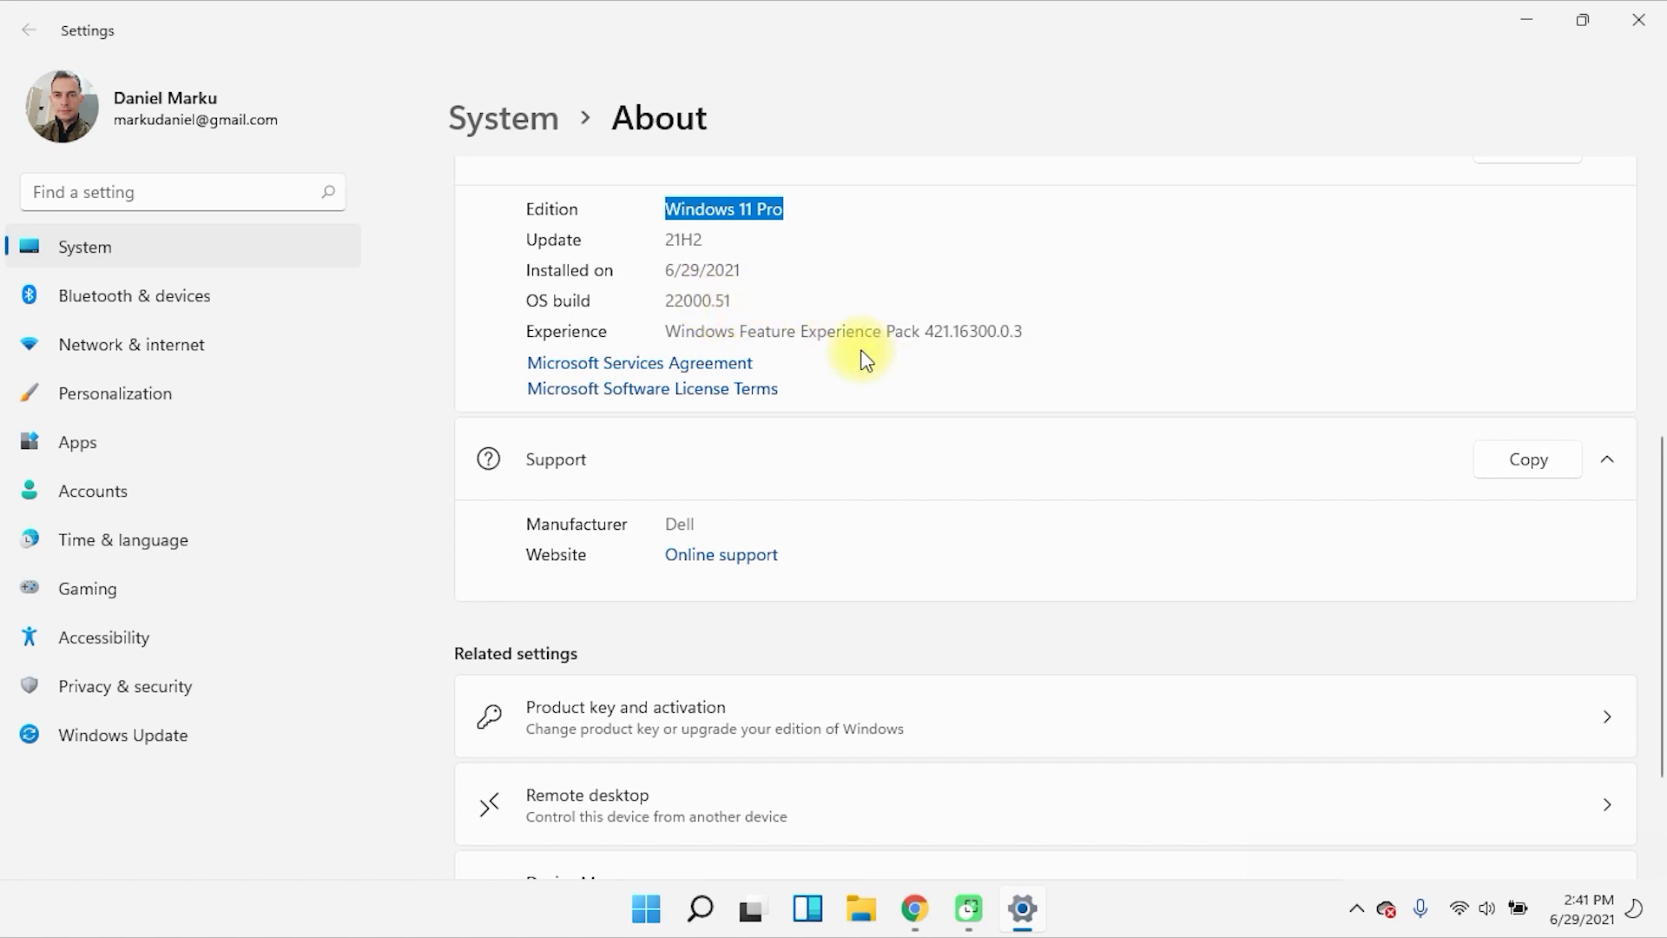
scroll(1077, 495, "down", 2)
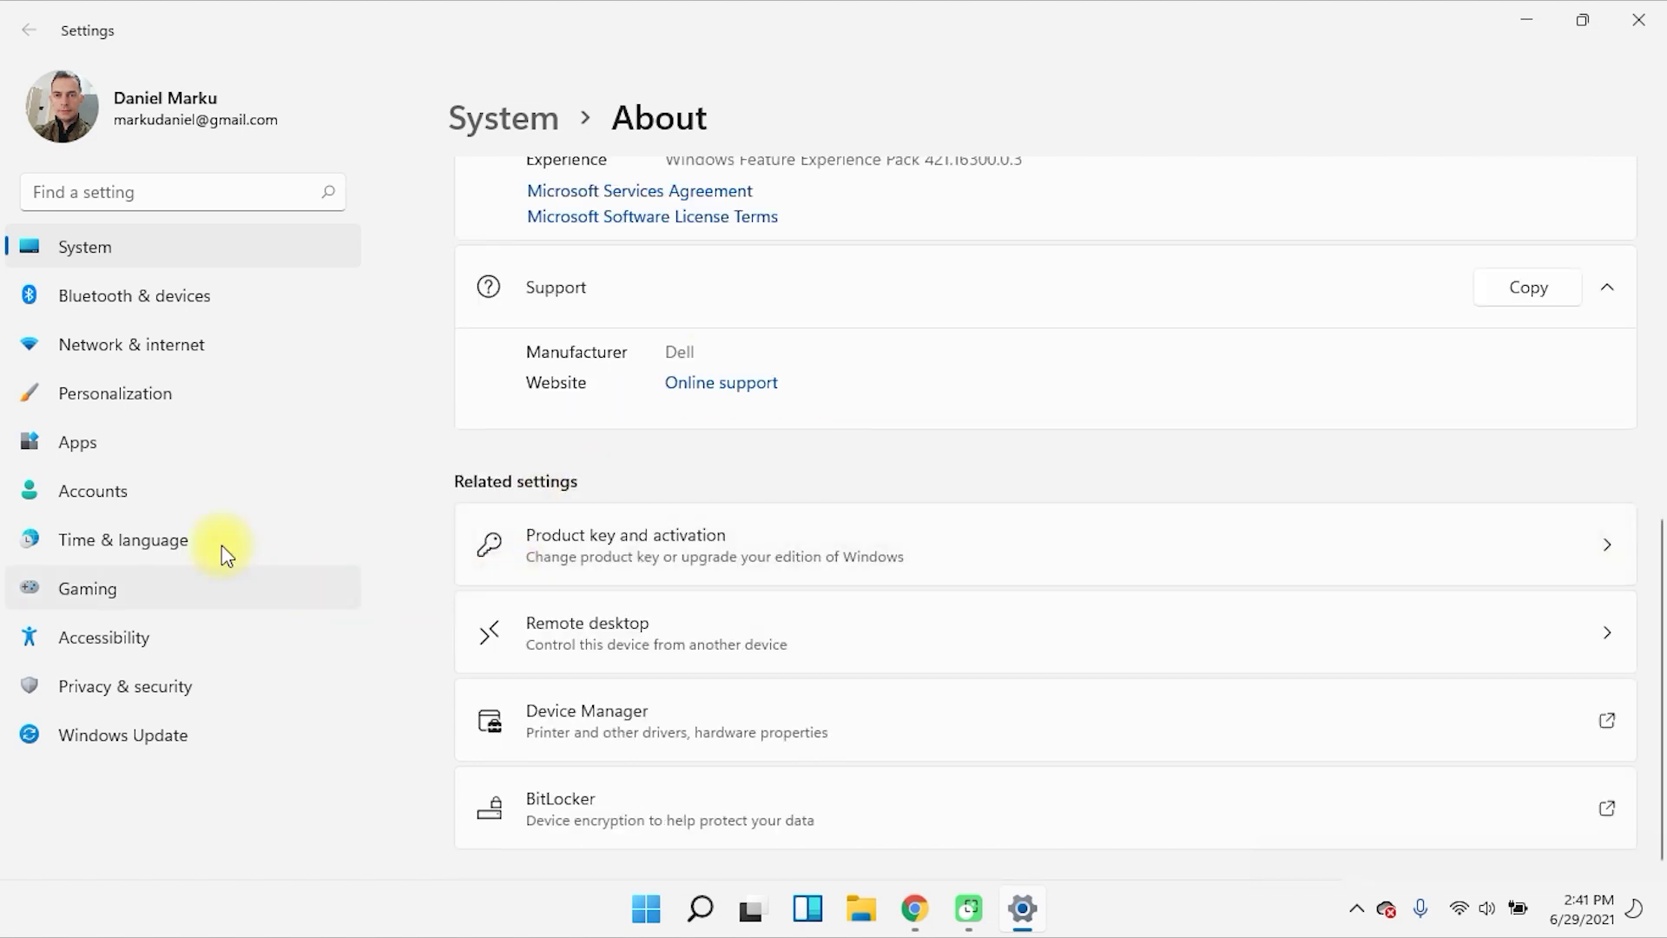
Retry the Windows Update check, then bring up the taskbar's settings shortcut
left_click(124, 735)
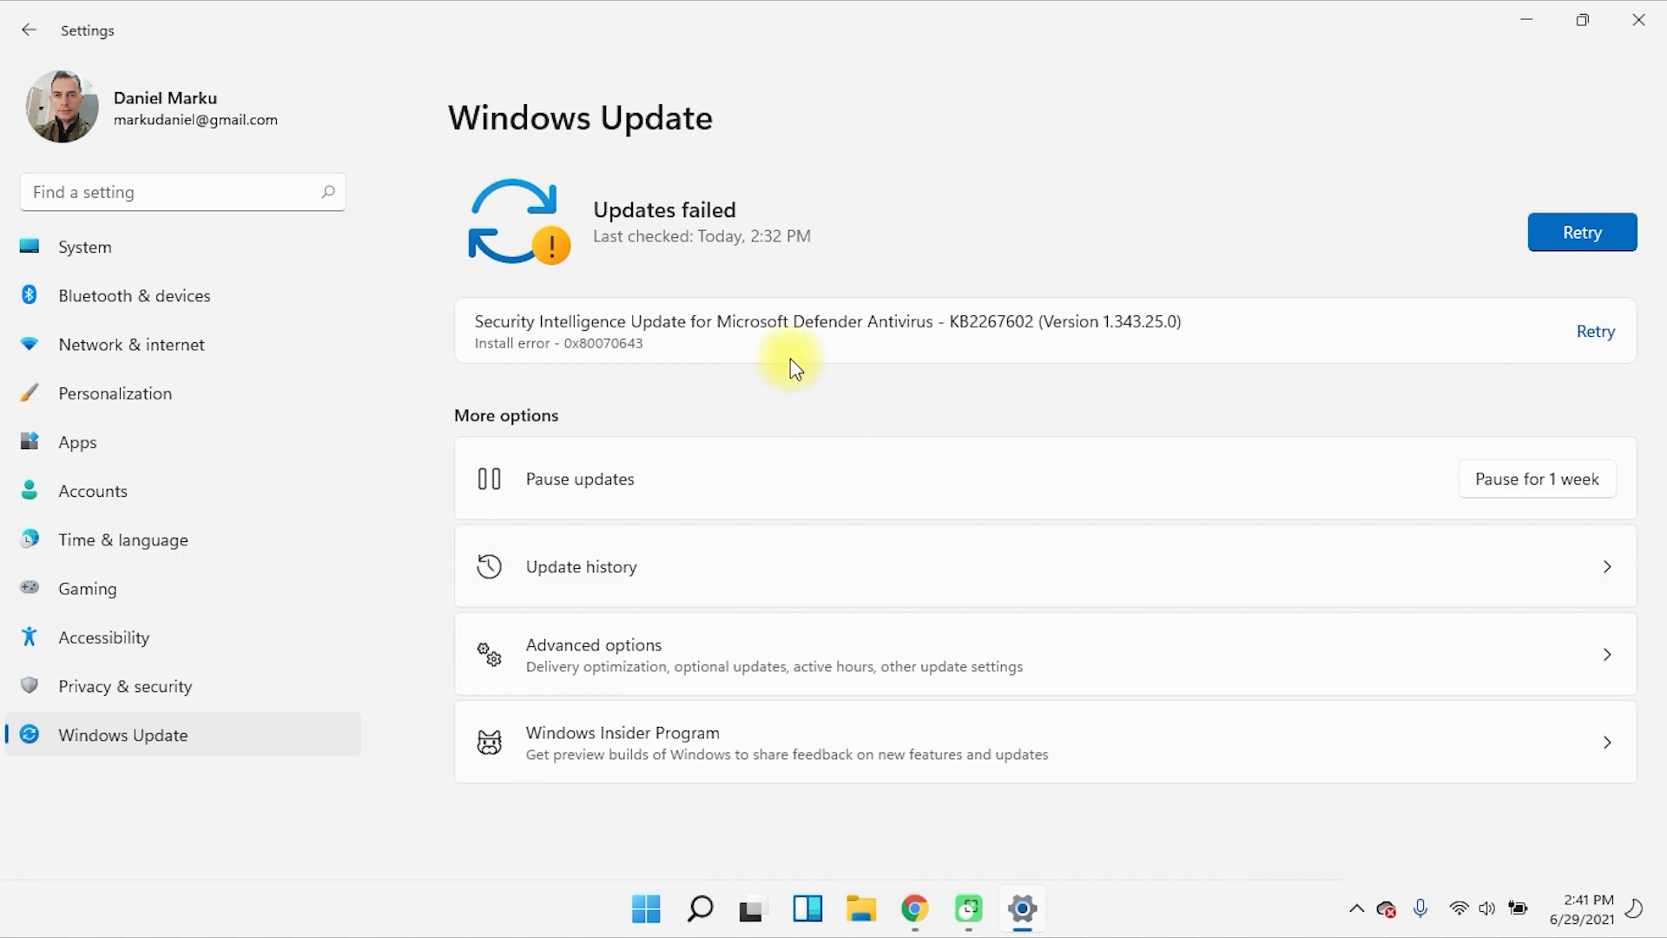
left_click(1586, 240)
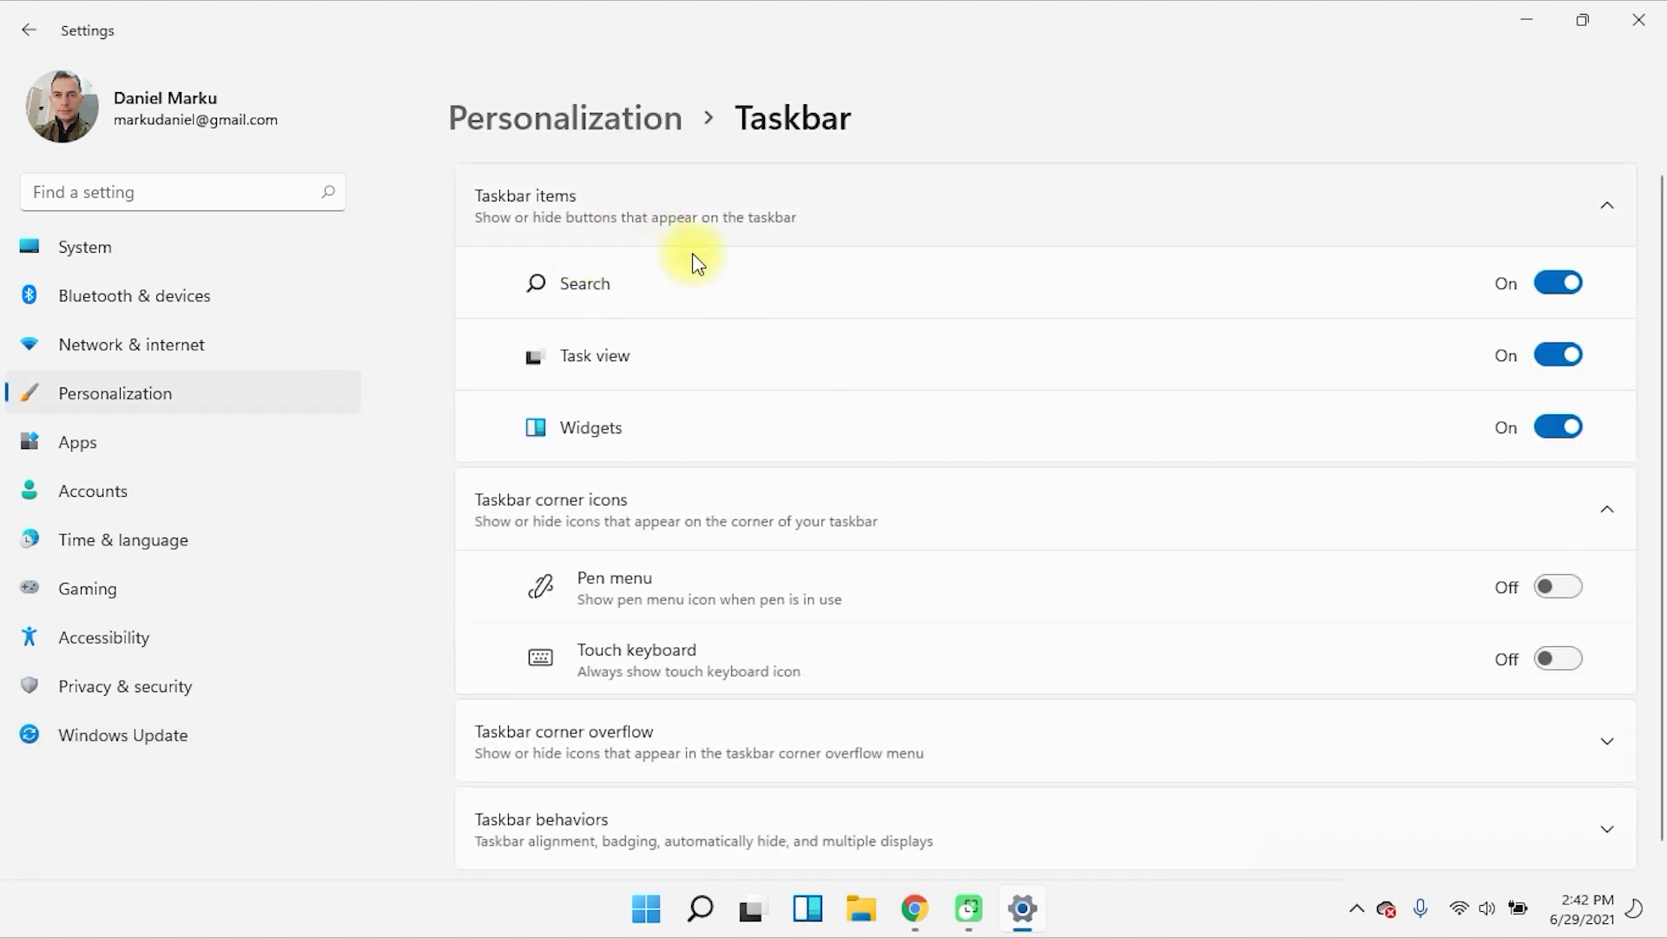
right_click(424, 894)
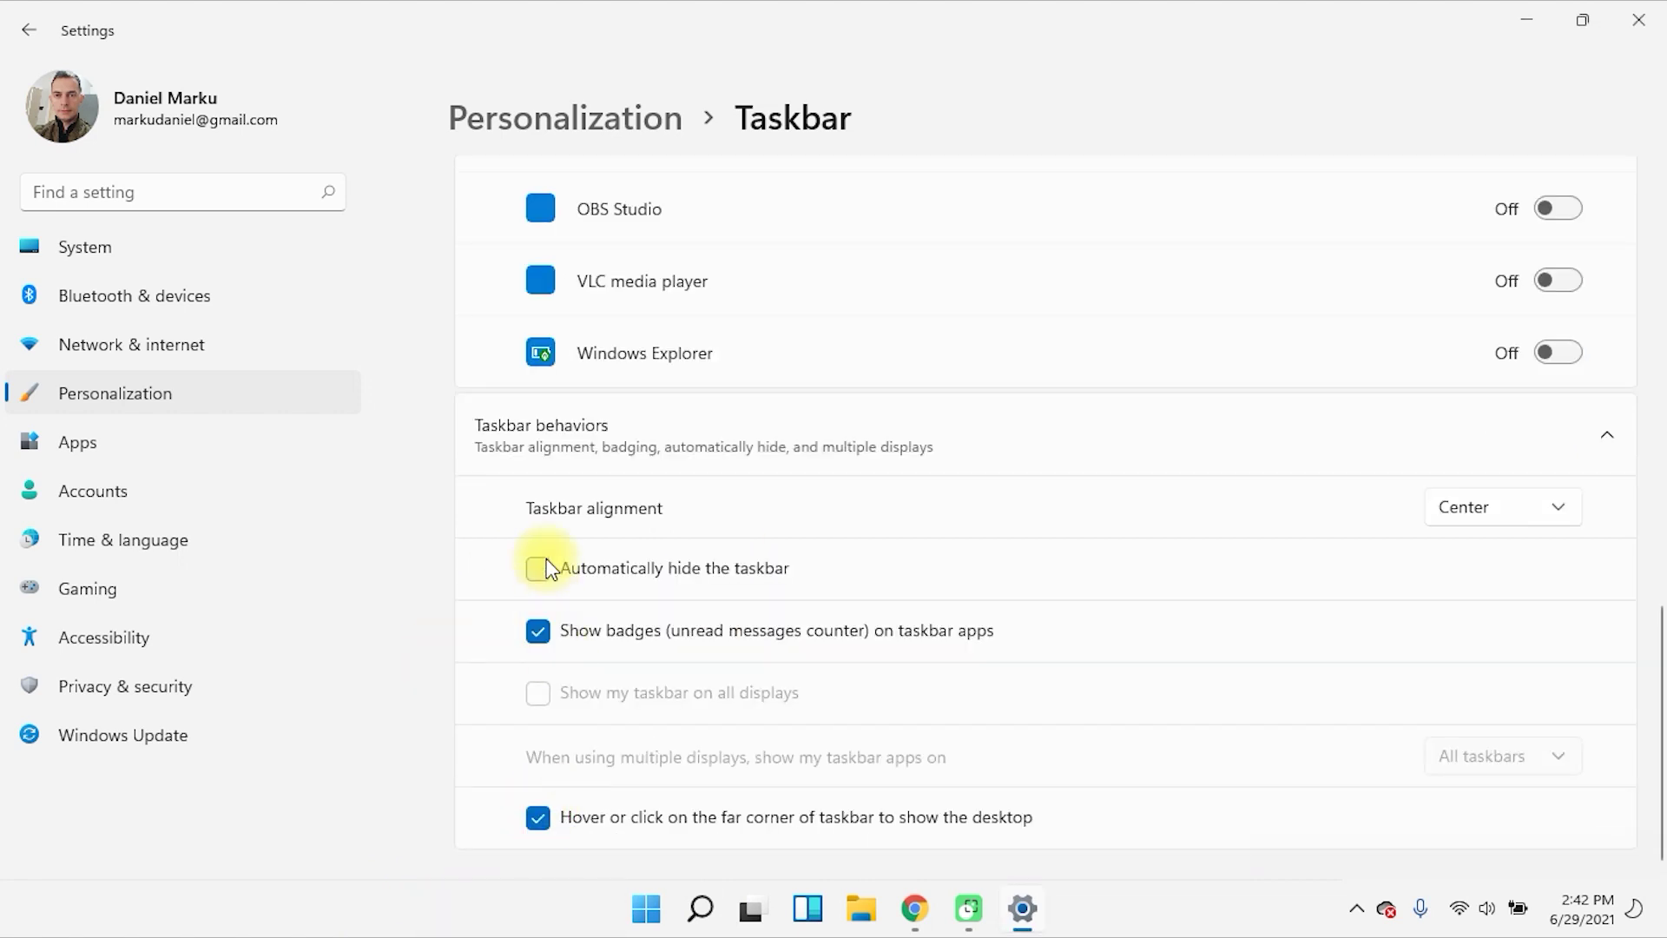
Leave auto-hide off, set Taskbar alignment to Left, and open the left-aligned Start menu
left_click(543, 566)
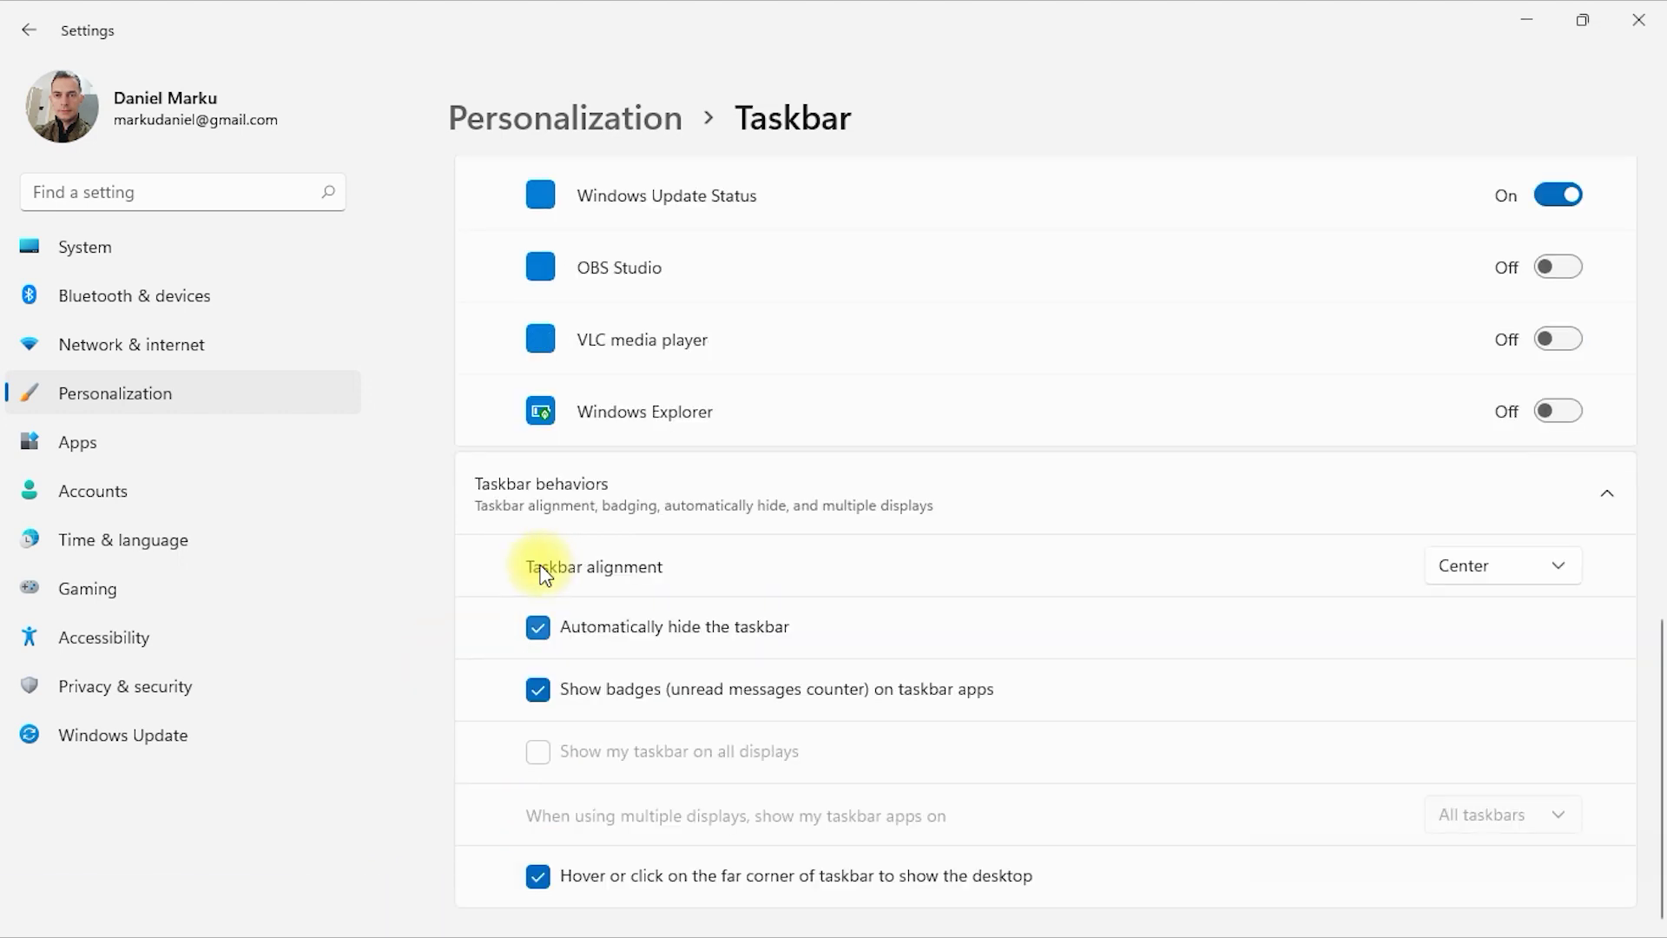
left_click(538, 626)
left_click(1503, 566)
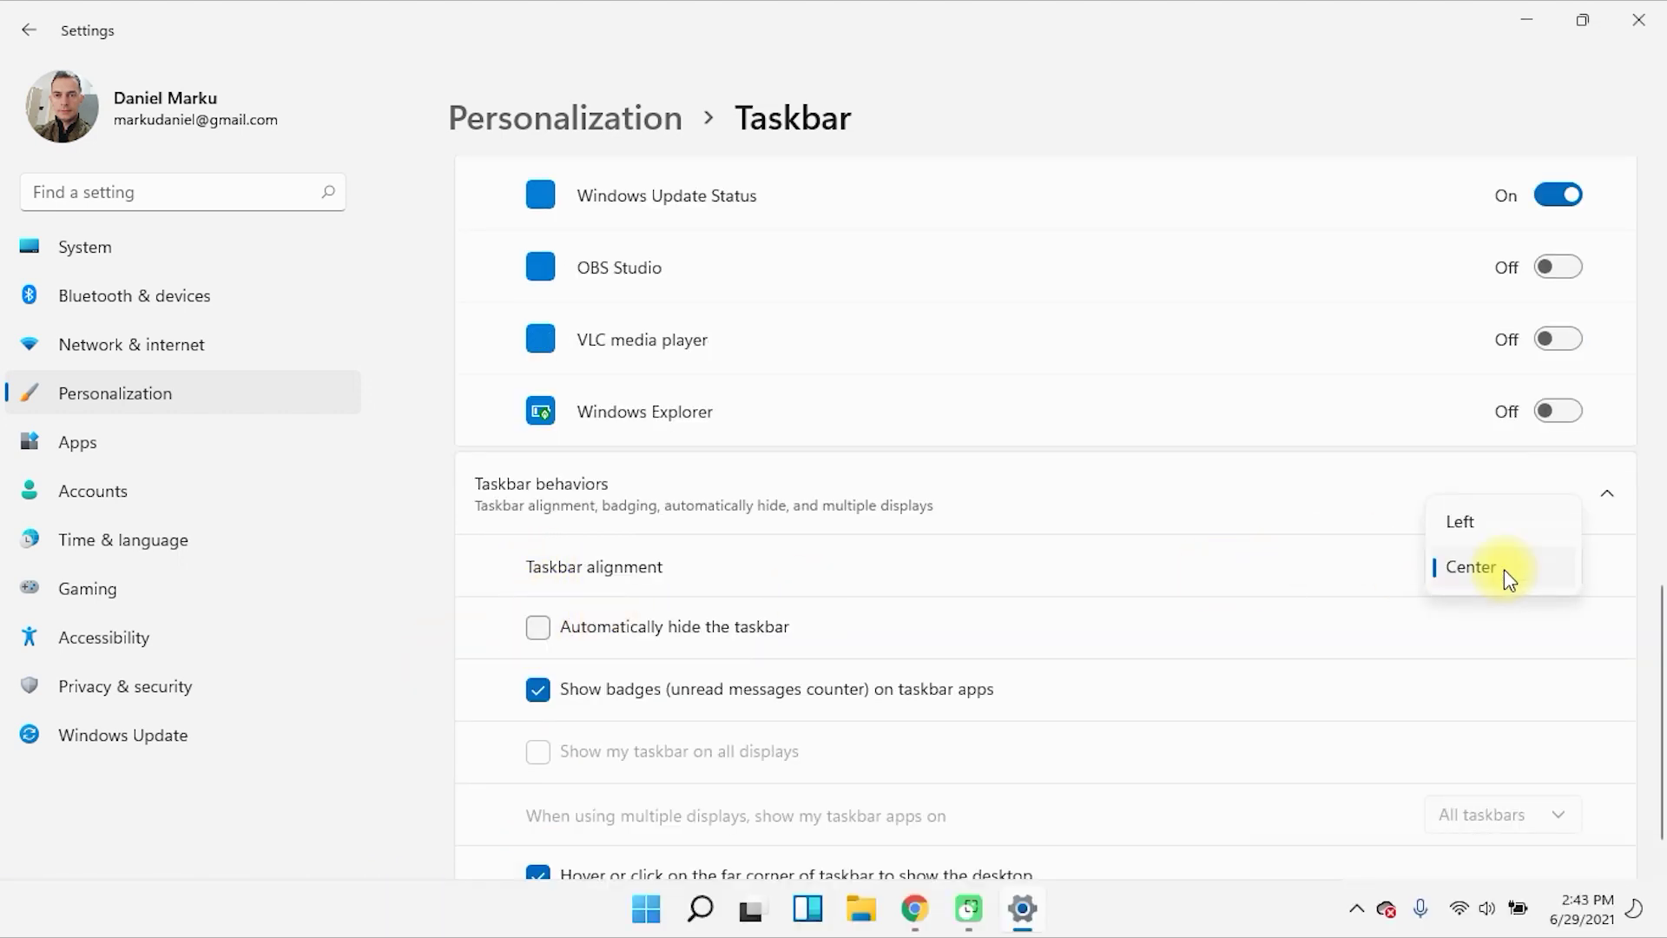
left_click(1458, 526)
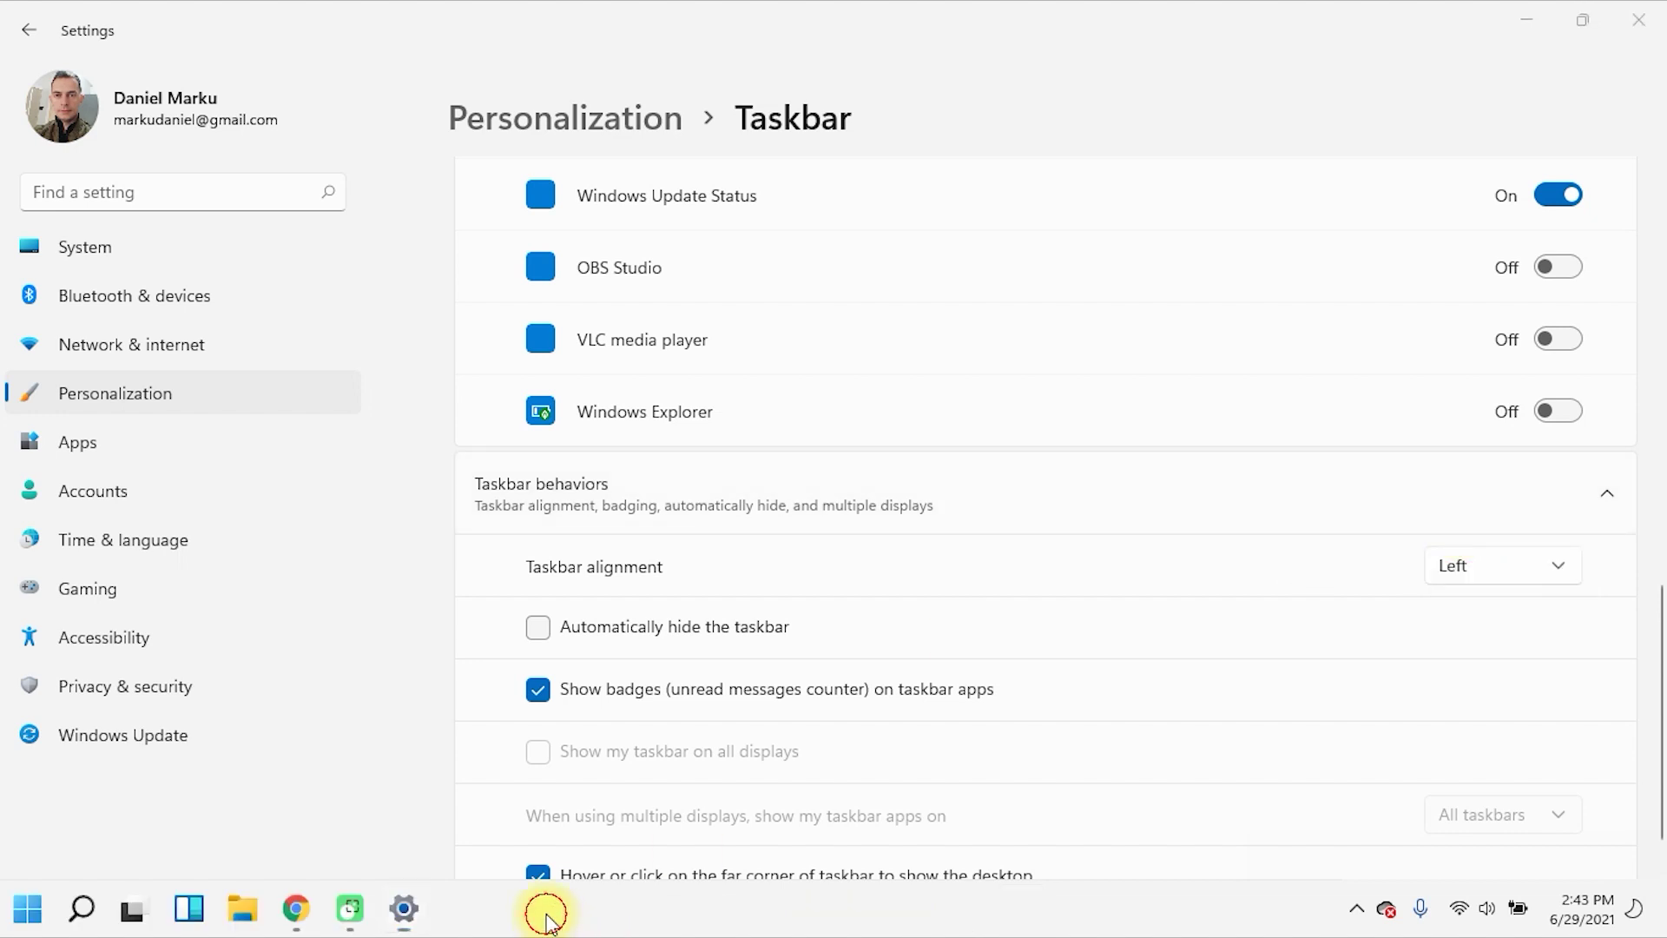
left_click(28, 908)
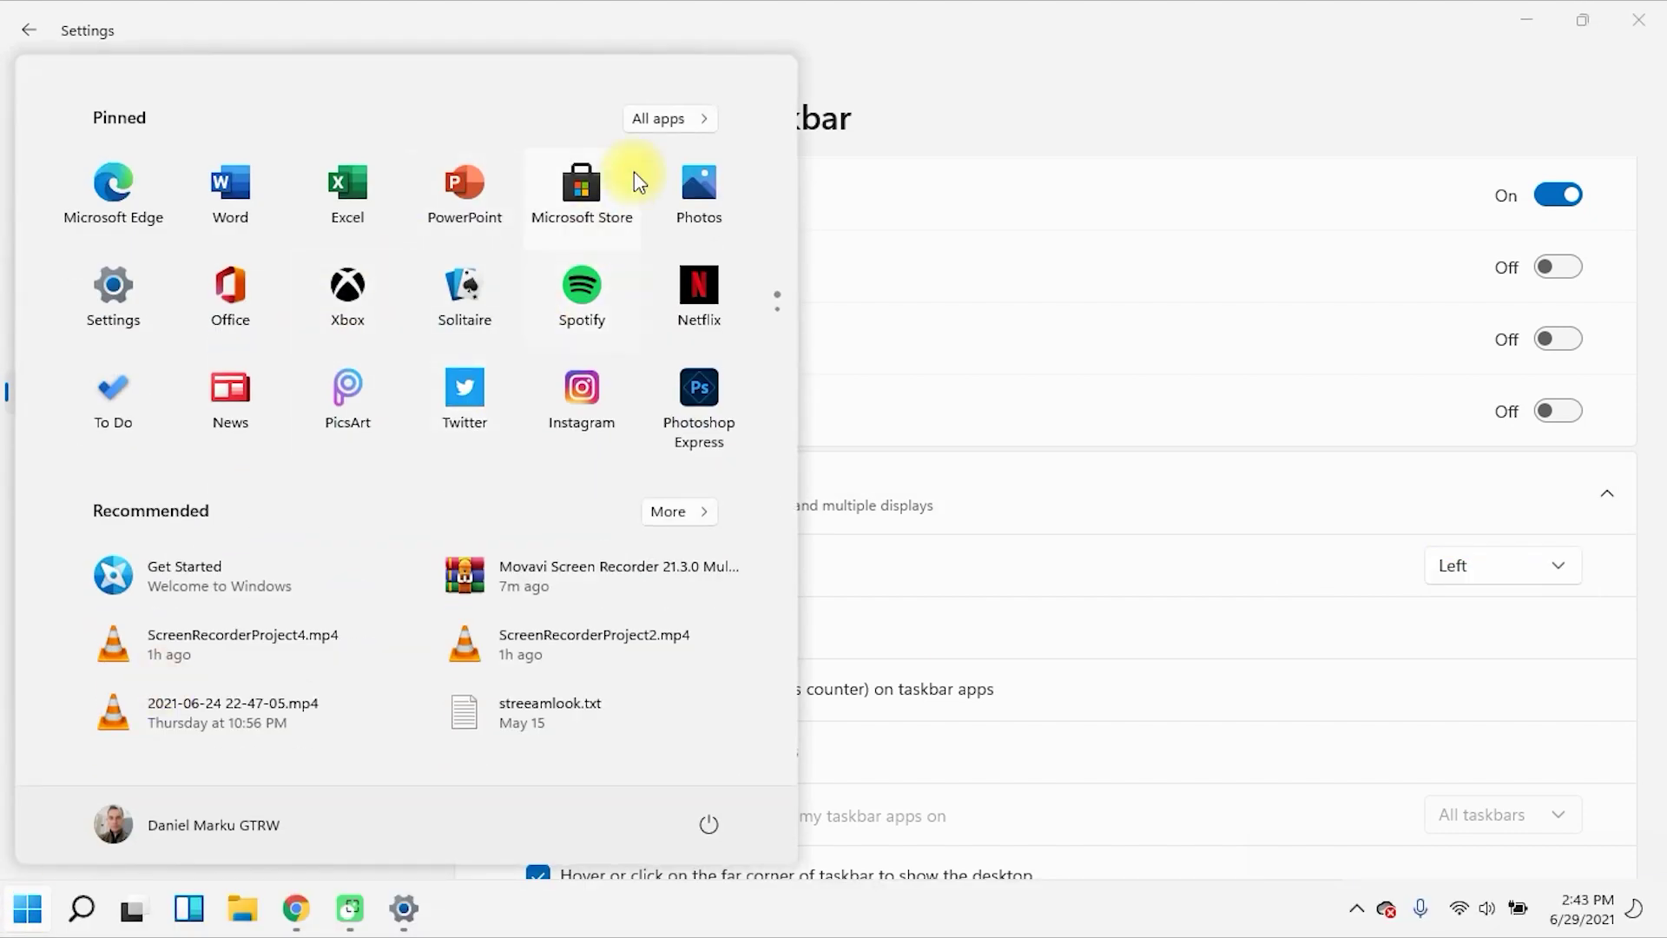